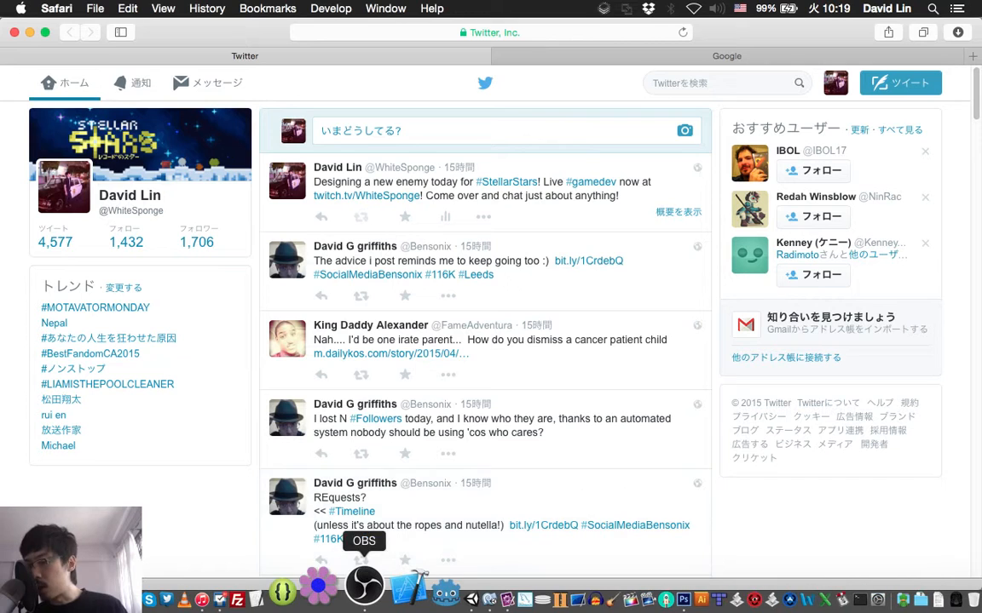
# - Check the running stream in OBS and the Twitch chat room in Colloquy
pyautogui.click(361, 585)
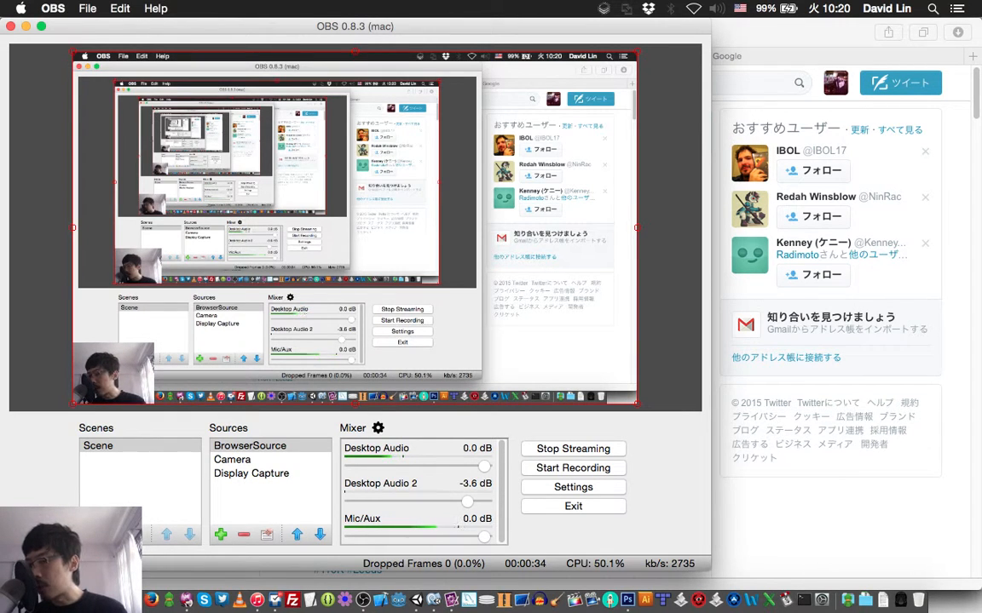
pyautogui.press('super+Tab')
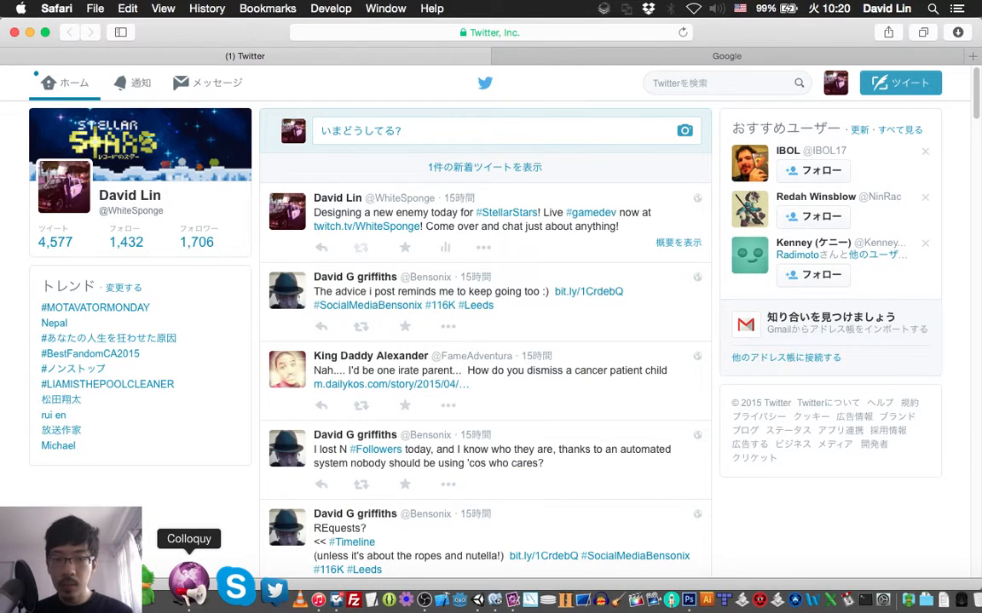
pyautogui.click(188, 584)
pyautogui.press('super+Tab')
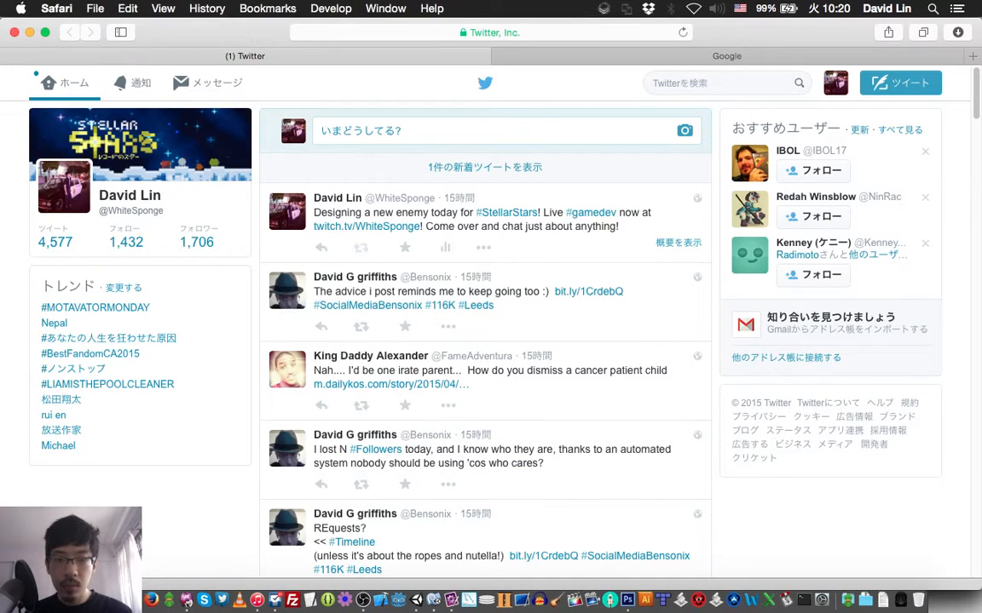
pyautogui.click(188, 588)
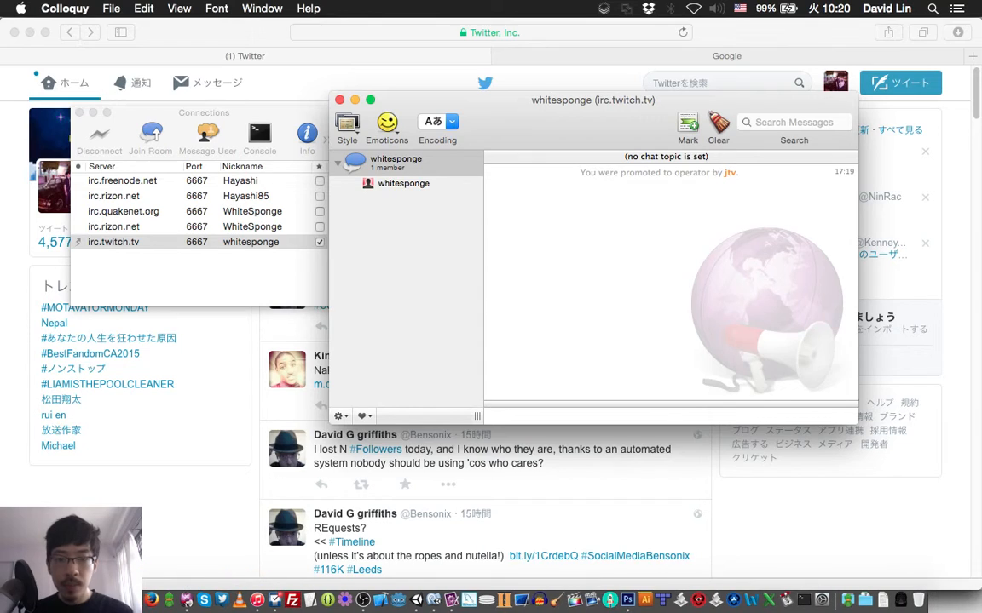
pyautogui.press('super+Tab')
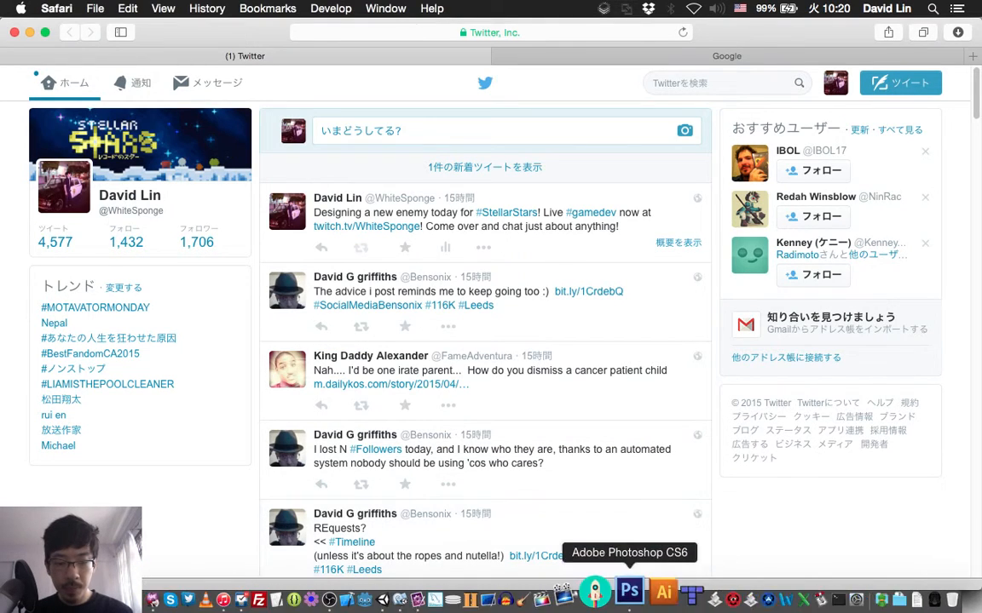
# - Switch to Photoshop and activate the Eraser with a 4 px brush at 100% hardness
pyautogui.click(630, 584)
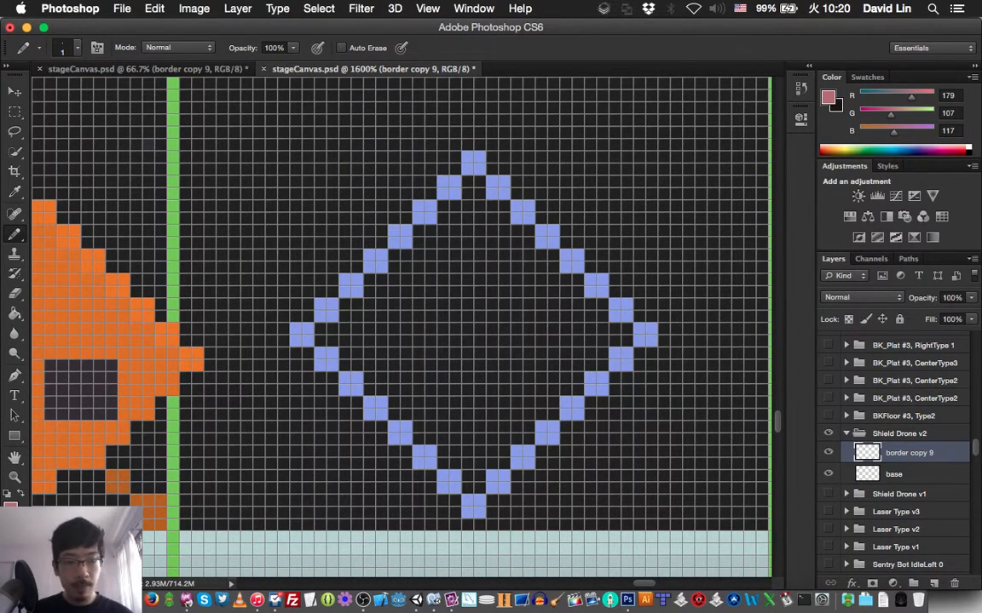
pyautogui.press('e')
pyautogui.rightClick(512, 237)
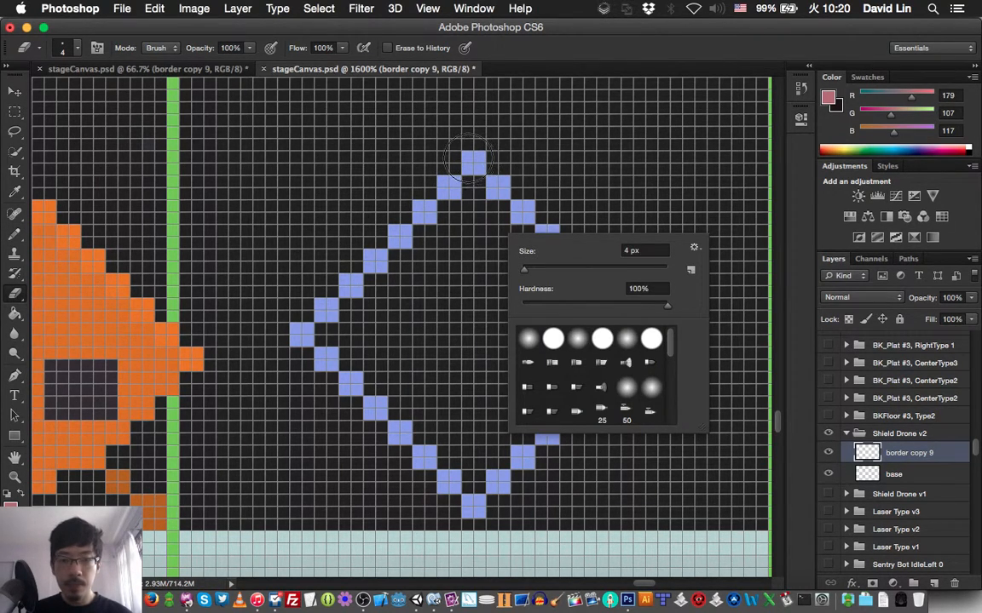
pyautogui.click(433, 150)
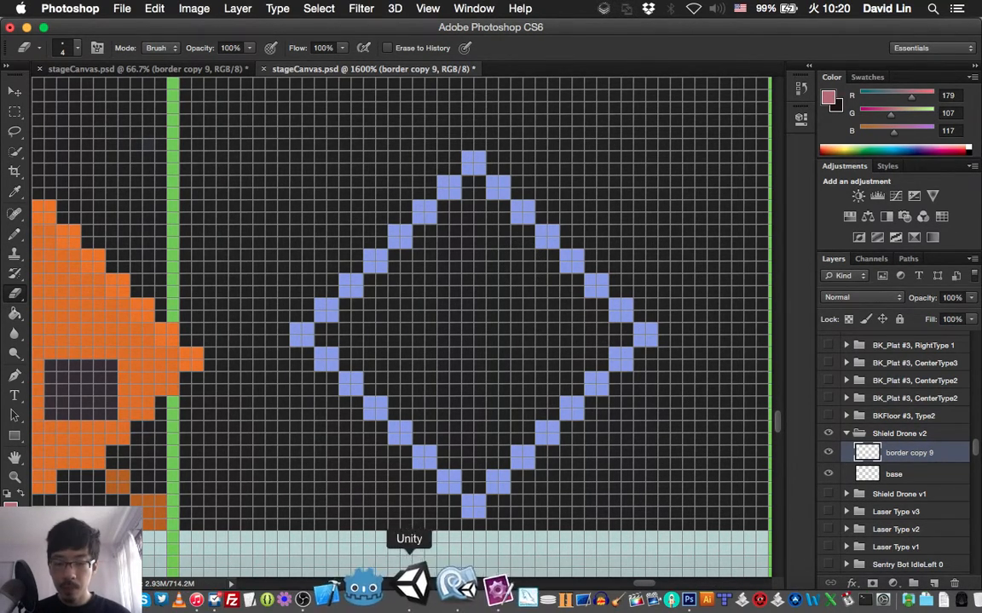
# - Switch to Unity to view the game scene, and switch back to Photoshop
pyautogui.click(413, 587)
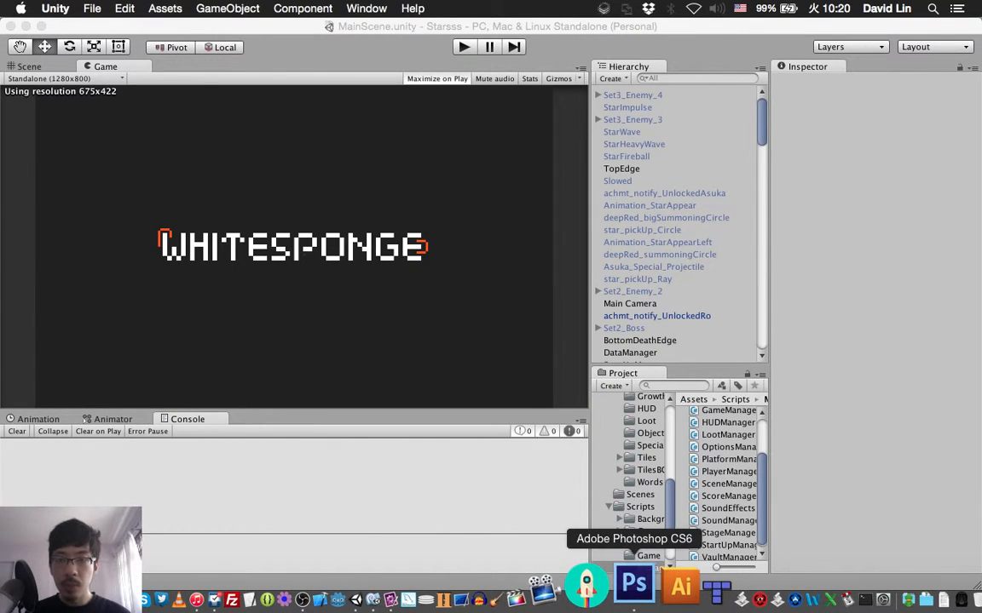
pyautogui.click(628, 586)
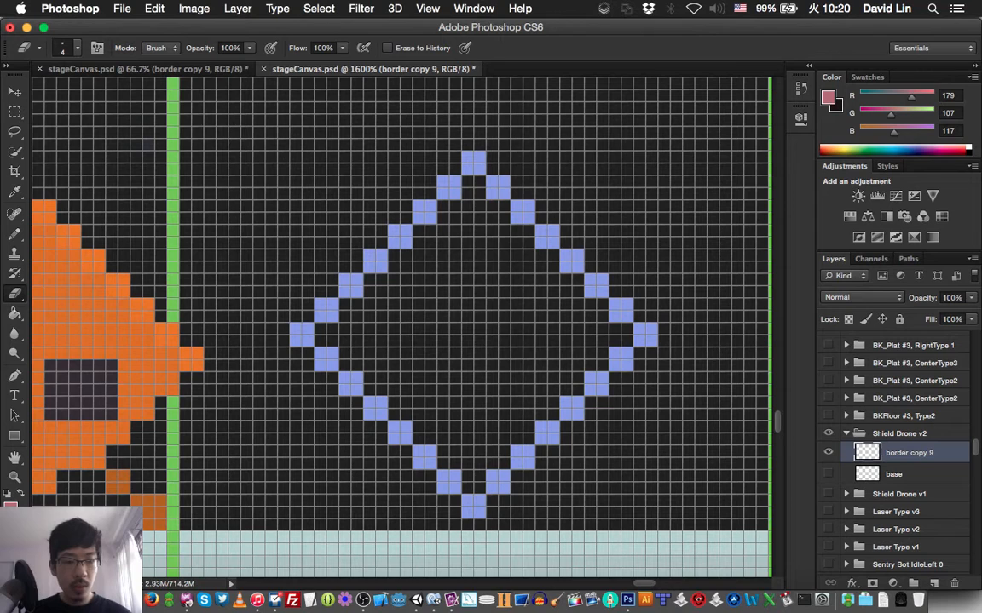
# - Erase the whole diamond outline from the border copy 9 layer, keeping its green frame
pyautogui.click(473, 162)
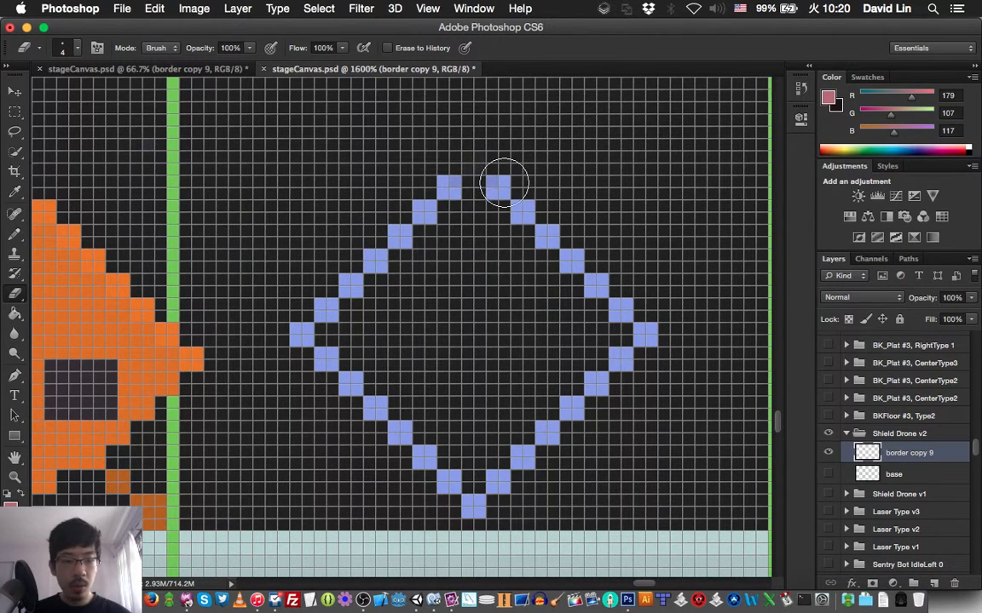
pyautogui.moveTo(498, 186)
pyautogui.mouseDown()
pyautogui.moveTo(559, 254)
pyautogui.moveTo(464, 159)
pyautogui.moveTo(555, 252)
pyautogui.moveTo(574, 257)
pyautogui.moveTo(565, 246)
pyautogui.moveTo(613, 307)
pyautogui.moveTo(617, 297)
pyautogui.moveTo(646, 342)
pyautogui.moveTo(618, 362)
pyautogui.moveTo(591, 338)
pyautogui.moveTo(597, 352)
pyautogui.moveTo(575, 374)
pyautogui.moveTo(593, 386)
pyautogui.moveTo(580, 379)
pyautogui.moveTo(581, 405)
pyautogui.moveTo(545, 428)
pyautogui.moveTo(550, 458)
pyautogui.moveTo(512, 471)
pyautogui.moveTo(509, 489)
pyautogui.moveTo(487, 495)
pyautogui.moveTo(480, 510)
pyautogui.moveTo(428, 470)
pyautogui.moveTo(419, 443)
pyautogui.moveTo(376, 433)
pyautogui.moveTo(403, 433)
pyautogui.moveTo(335, 379)
pyautogui.moveTo(357, 373)
pyautogui.moveTo(321, 371)
pyautogui.moveTo(297, 332)
pyautogui.moveTo(327, 328)
pyautogui.moveTo(360, 297)
pyautogui.moveTo(339, 295)
pyautogui.moveTo(354, 300)
pyautogui.moveTo(339, 271)
pyautogui.moveTo(369, 276)
pyautogui.moveTo(406, 232)
pyautogui.moveTo(405, 248)
pyautogui.moveTo(419, 221)
pyautogui.moveTo(435, 217)
pyautogui.moveTo(438, 175)
pyautogui.moveTo(467, 153)
pyautogui.mouseUp()
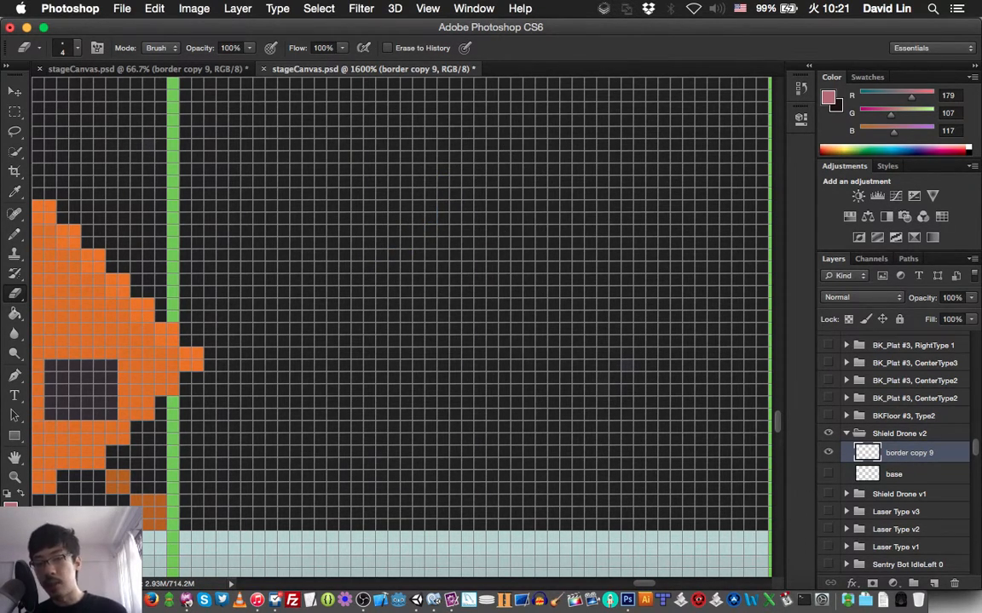
# - With border copy 9 hidden, erase the green frame from the base layer, and make border copy 9 visible again
pyautogui.click(827, 473)
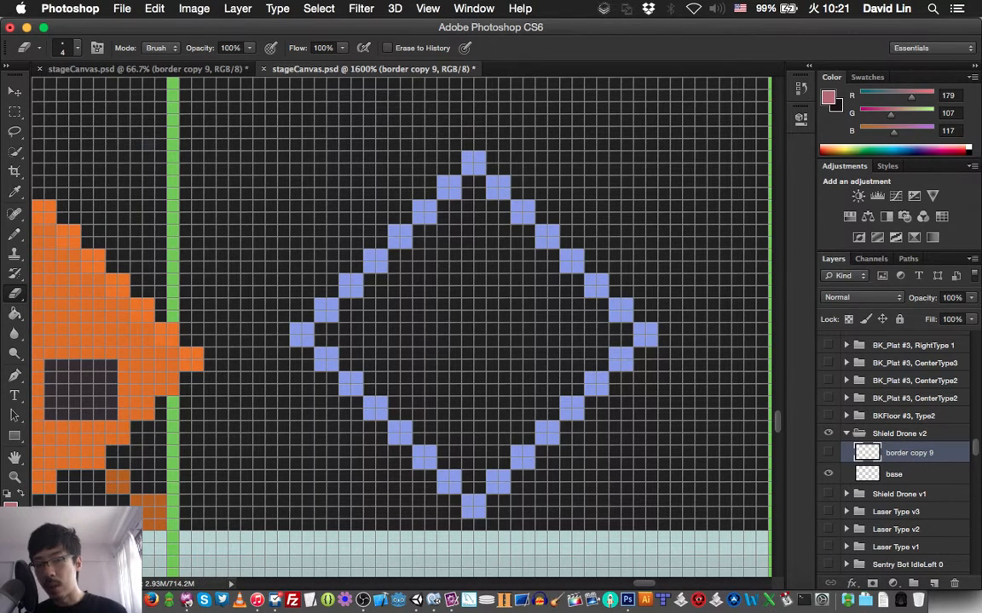
pyautogui.click(894, 474)
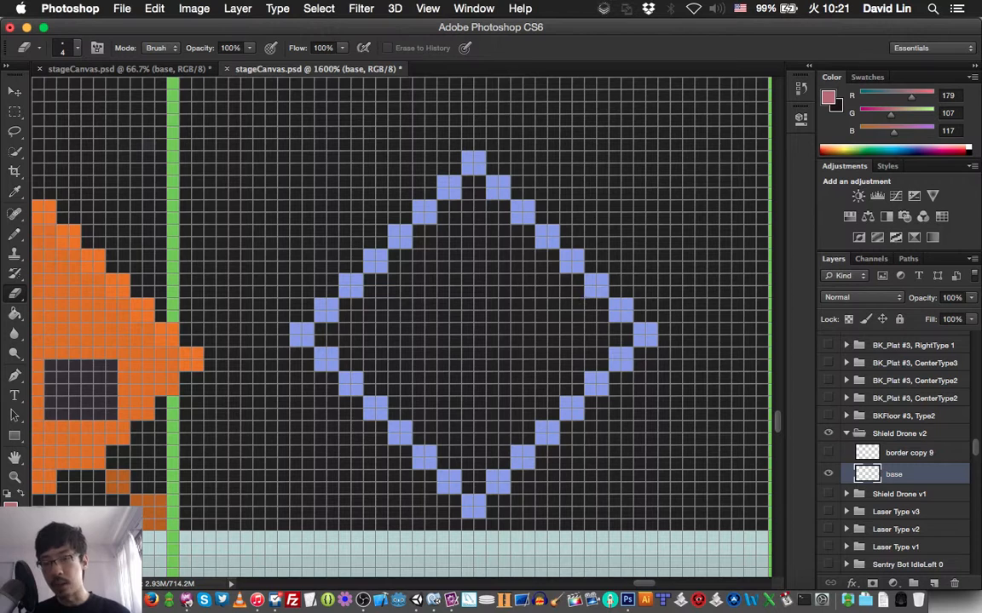
pyautogui.press('super+minus')
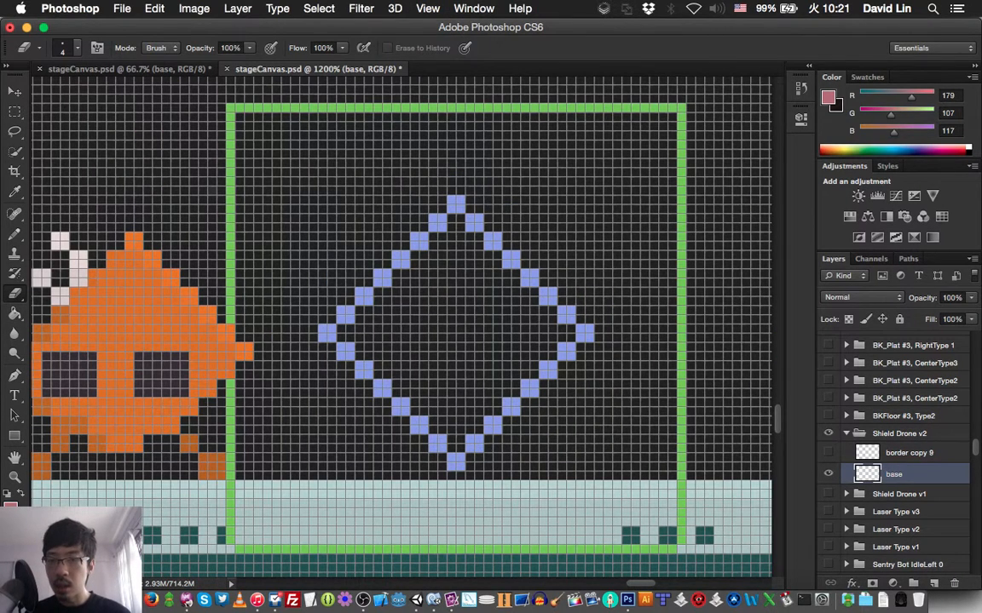
pyautogui.click(226, 103)
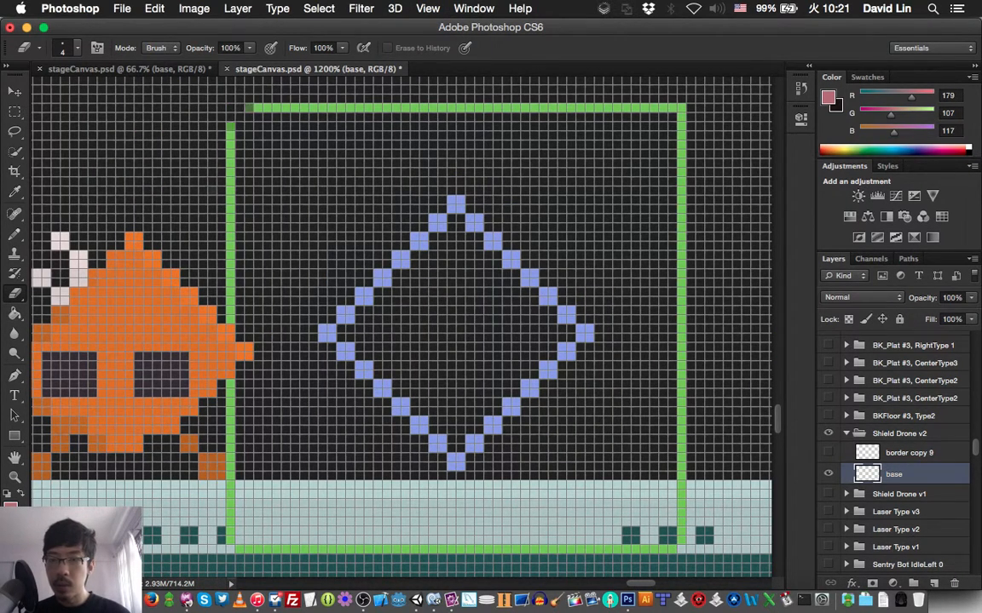
pyautogui.moveTo(248, 107)
pyautogui.mouseDown()
pyautogui.moveTo(680, 109)
pyautogui.moveTo(680, 545)
pyautogui.moveTo(641, 549)
pyautogui.moveTo(681, 510)
pyautogui.moveTo(682, 550)
pyautogui.moveTo(235, 549)
pyautogui.moveTo(230, 126)
pyautogui.mouseUp()
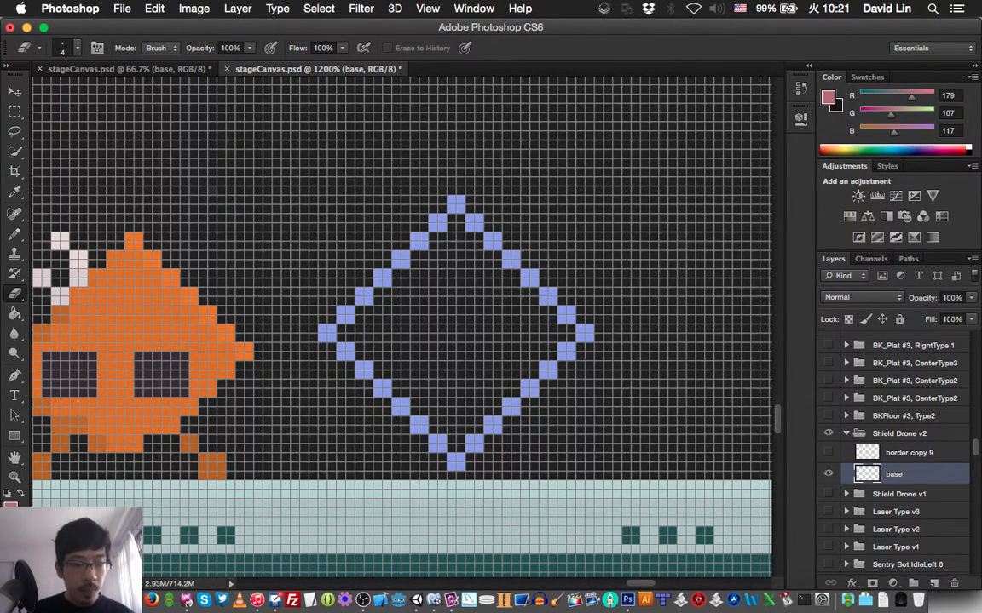
pyautogui.press('super+z')
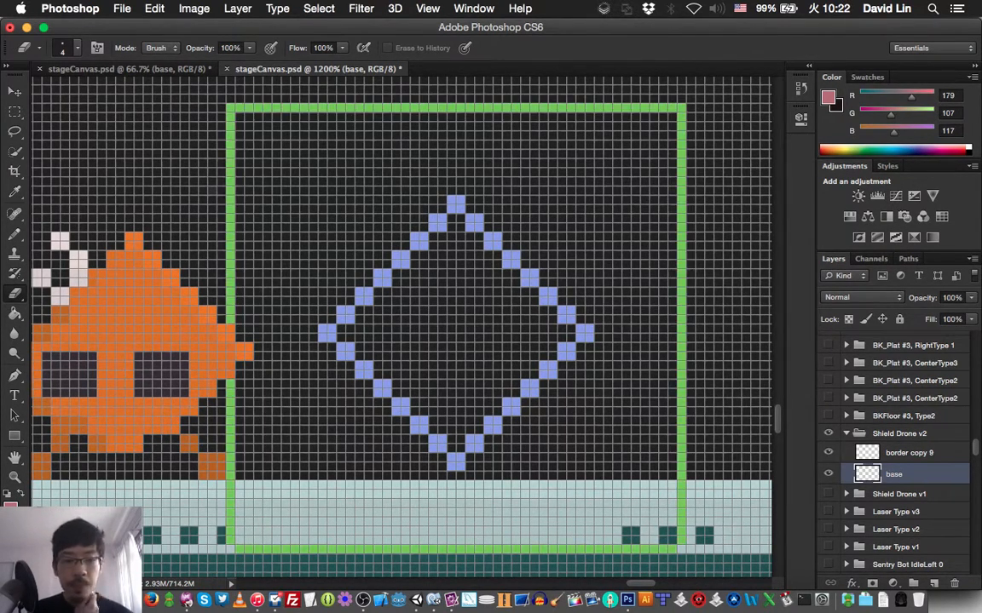
# - Sample the diamond outline's light blue as the foreground colour
pyautogui.press('b')
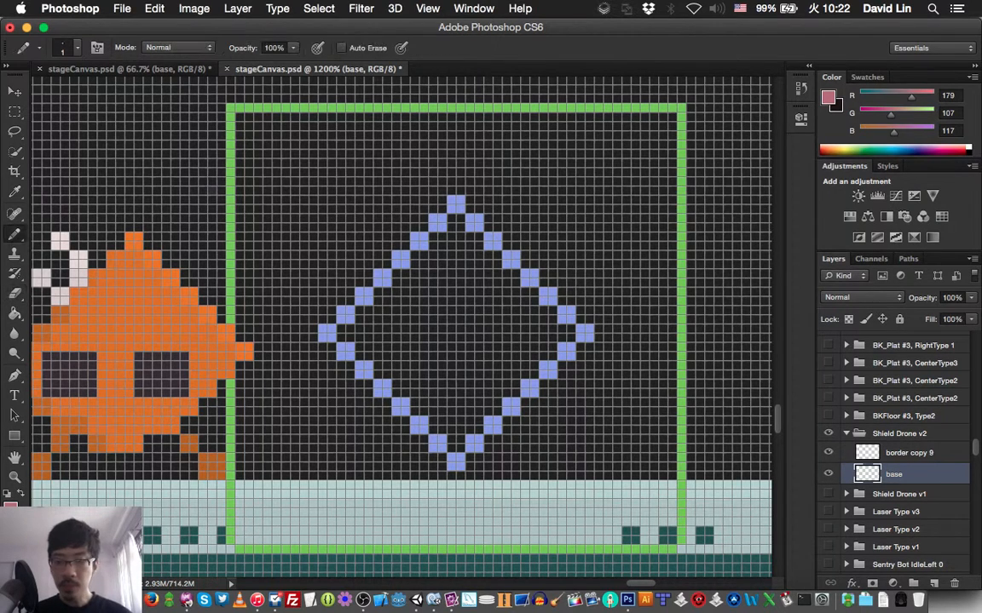
pyautogui.press('i')
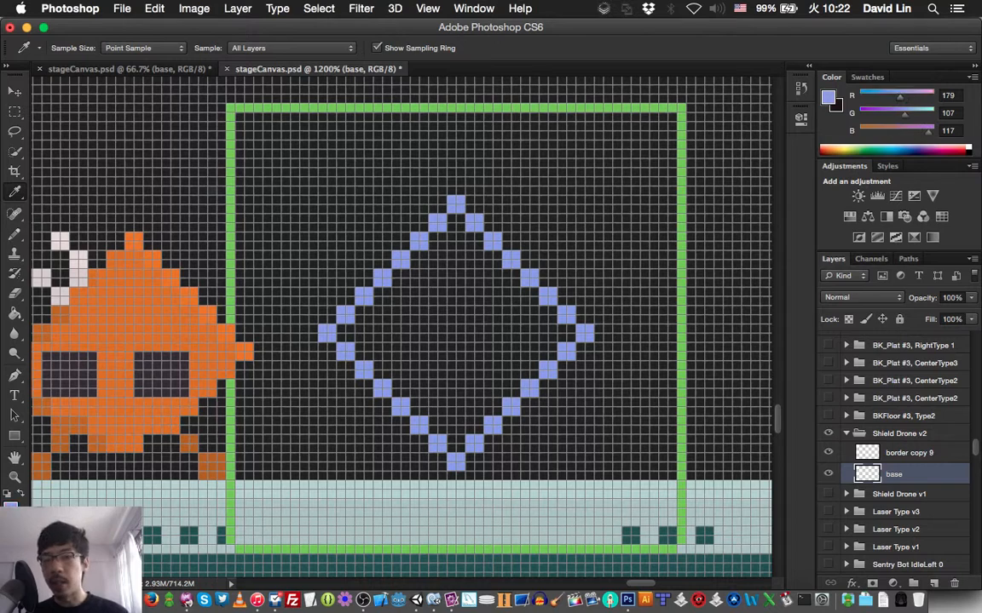
pyautogui.click(493, 242)
# - View the diamond next to the other sprites at 100% in the second stageCanvas.psd window, and return to the 1200% window
pyautogui.hotkey('ctrl', 'Tab')
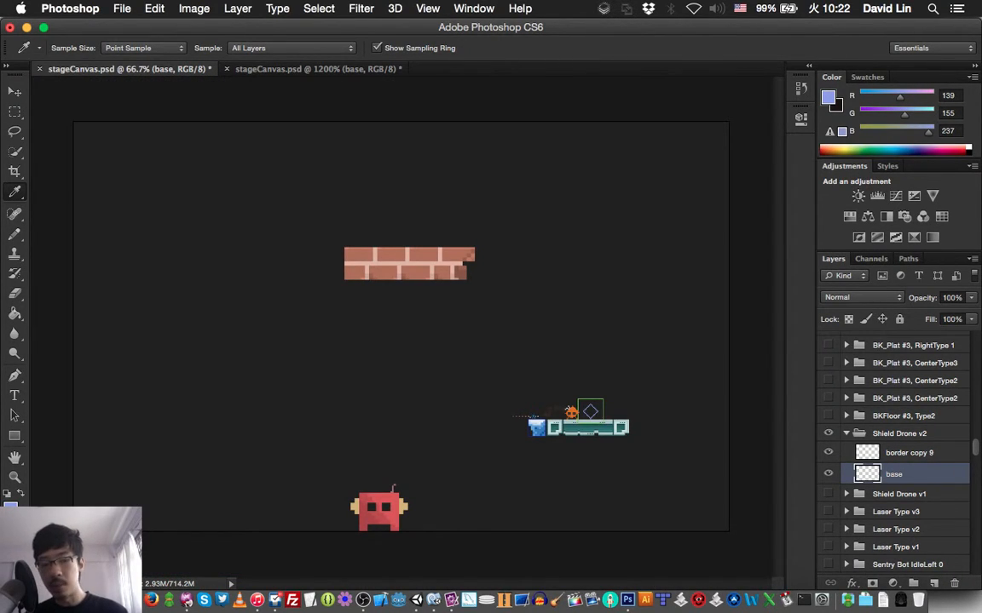
pyautogui.press('super+1')
pyautogui.hscroll(1, 426, 341)
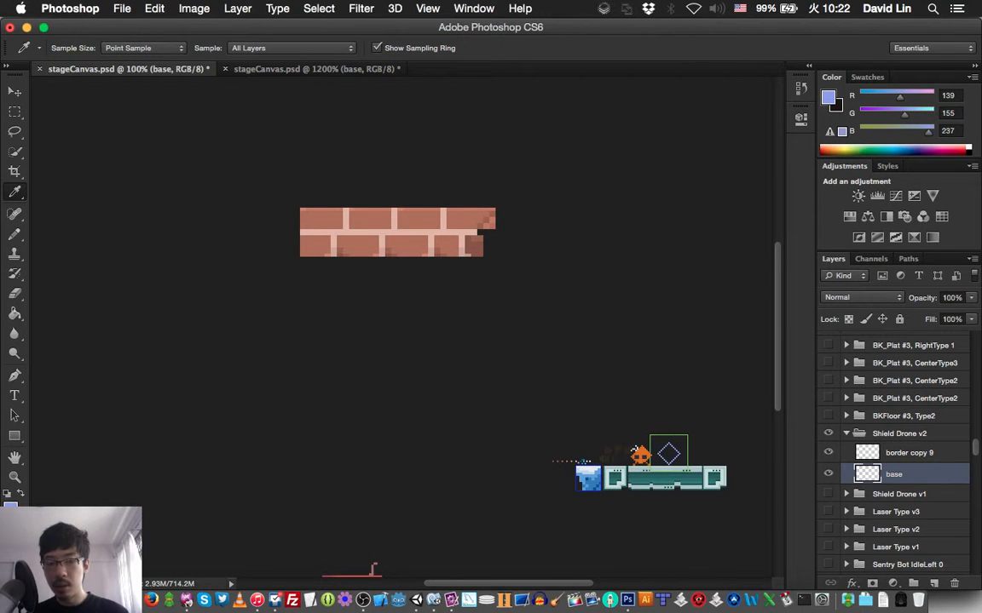
pyautogui.hscroll(5, 392, 324)
pyautogui.scroll(-2, 392, 323)
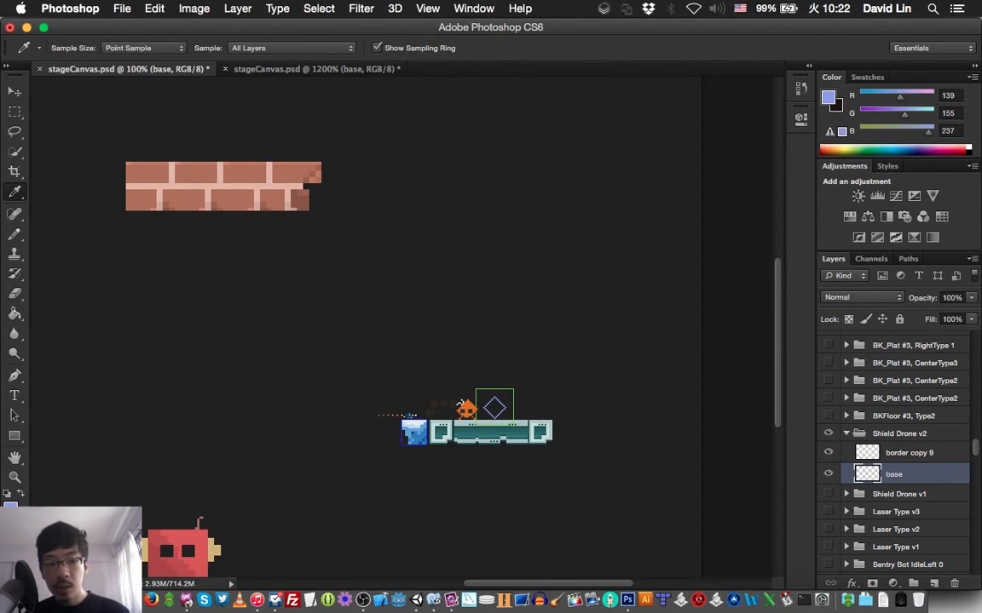
pyautogui.hotkey('ctrl', 'Tab')
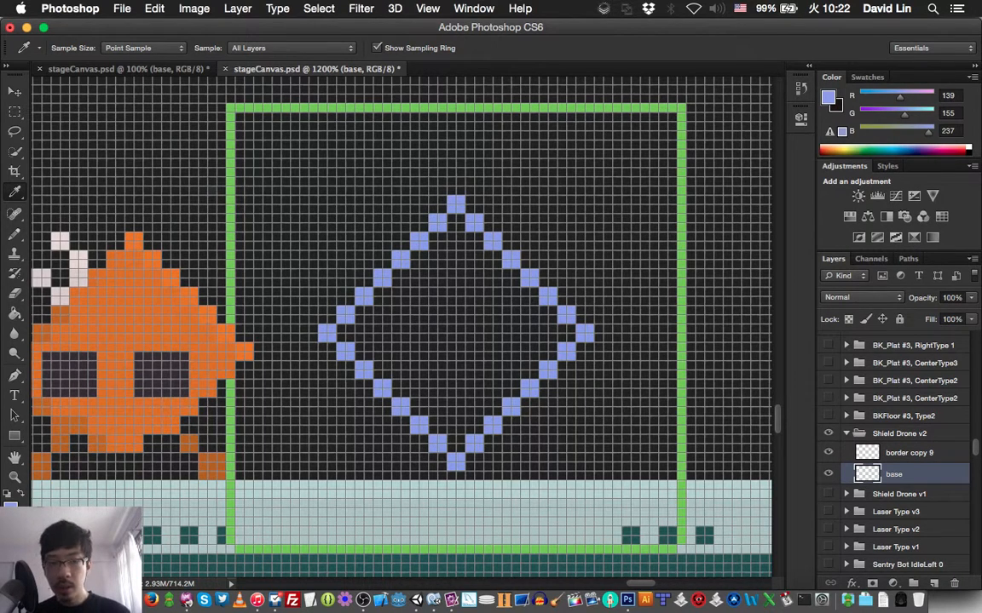
# - Create a new layer named "fill" above the base layer in the Shield Drone v2 group
pyautogui.press('b')
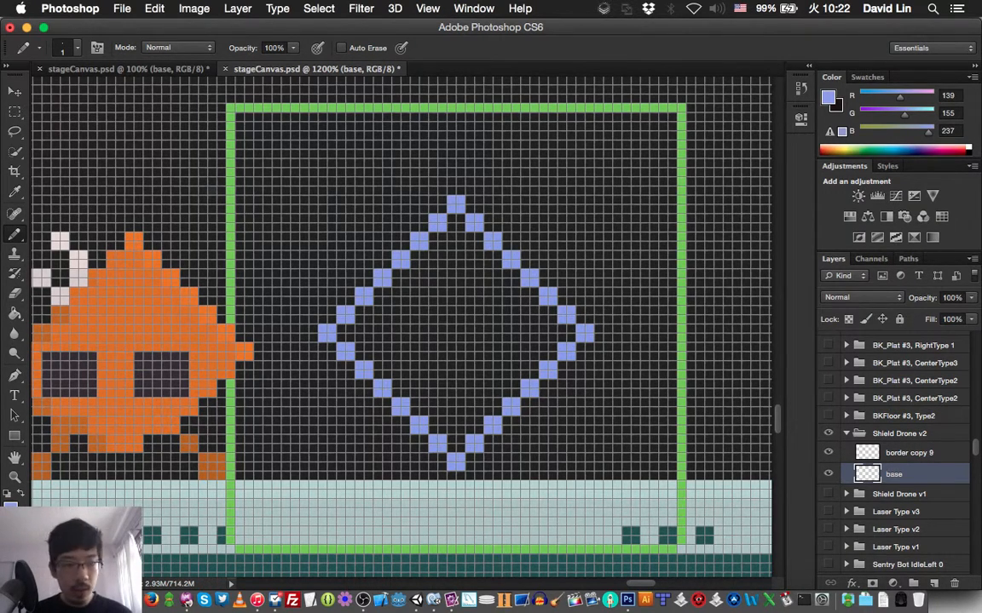
pyautogui.press('super+shift+n')
pyautogui.write('fill')
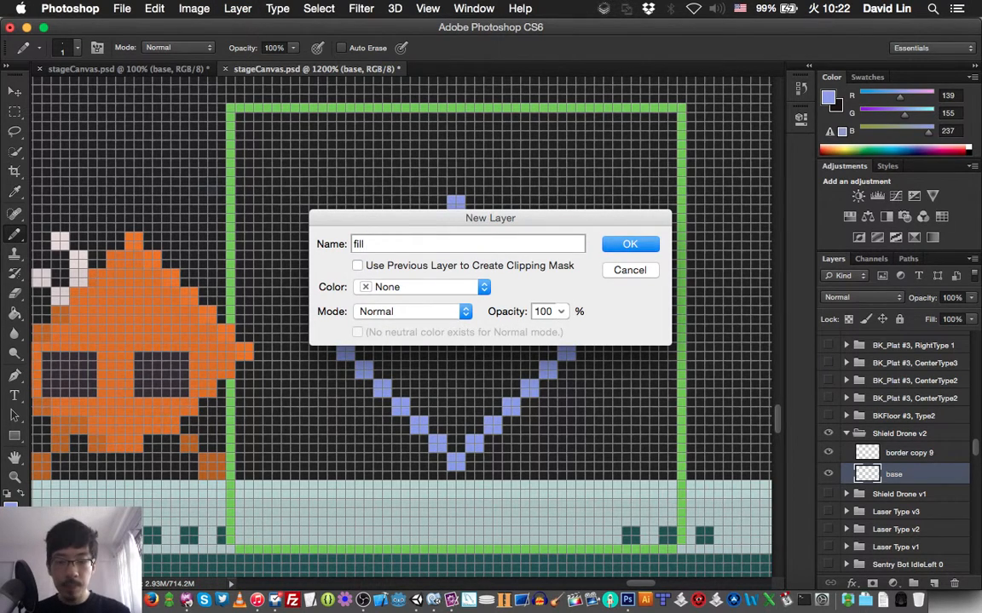
pyautogui.press('Return')
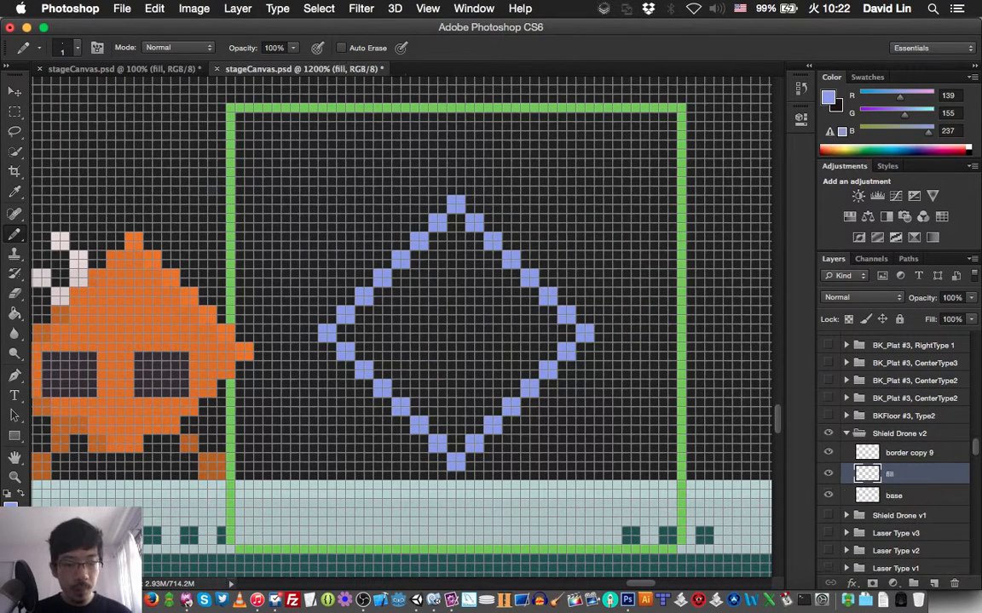
# - Move the diamond outline on the base layer up 3 pixels
pyautogui.click(893, 496)
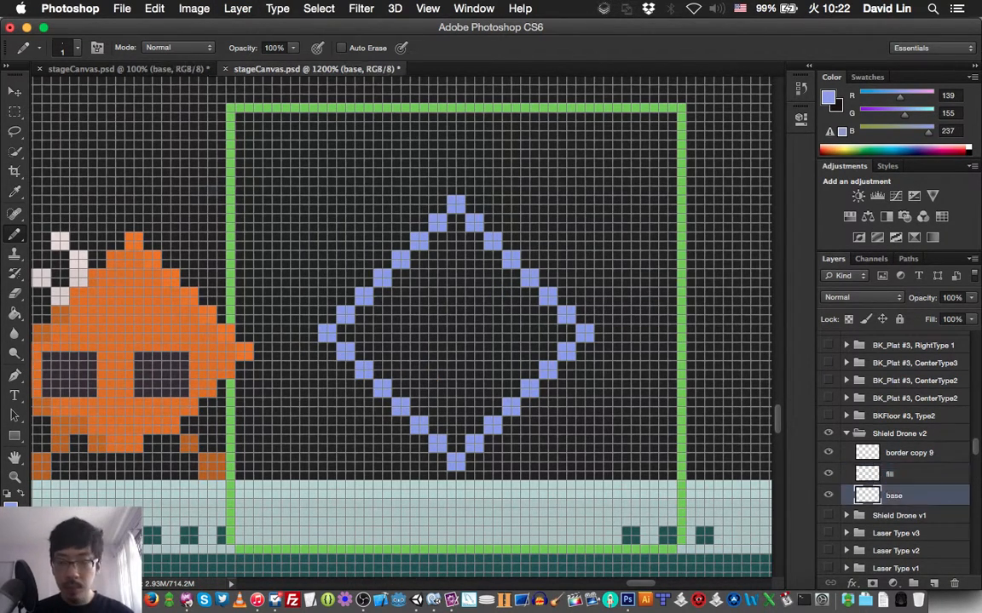
pyautogui.press('v')
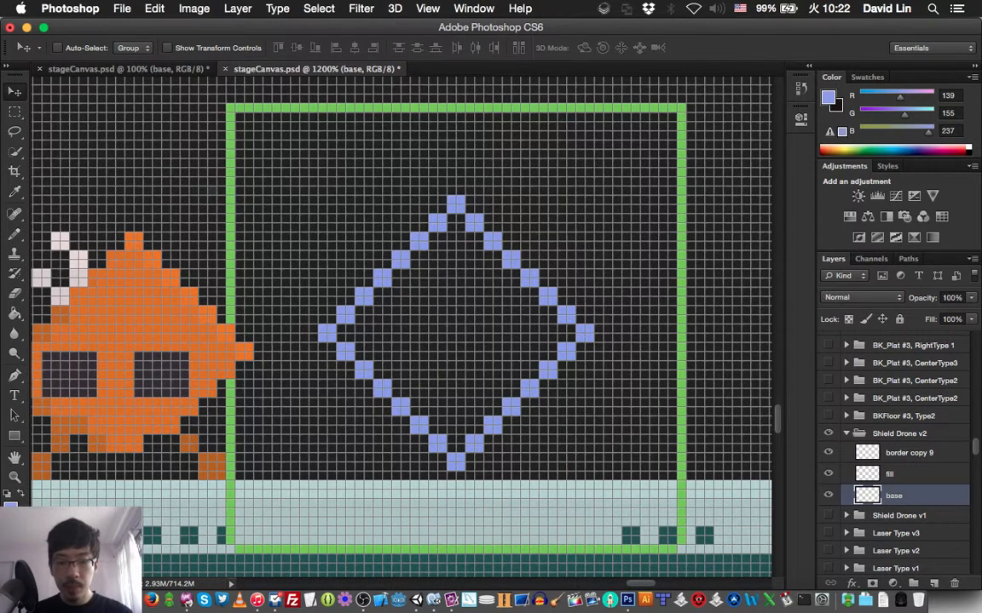
pyautogui.press('Up')
pyautogui.press('Up')
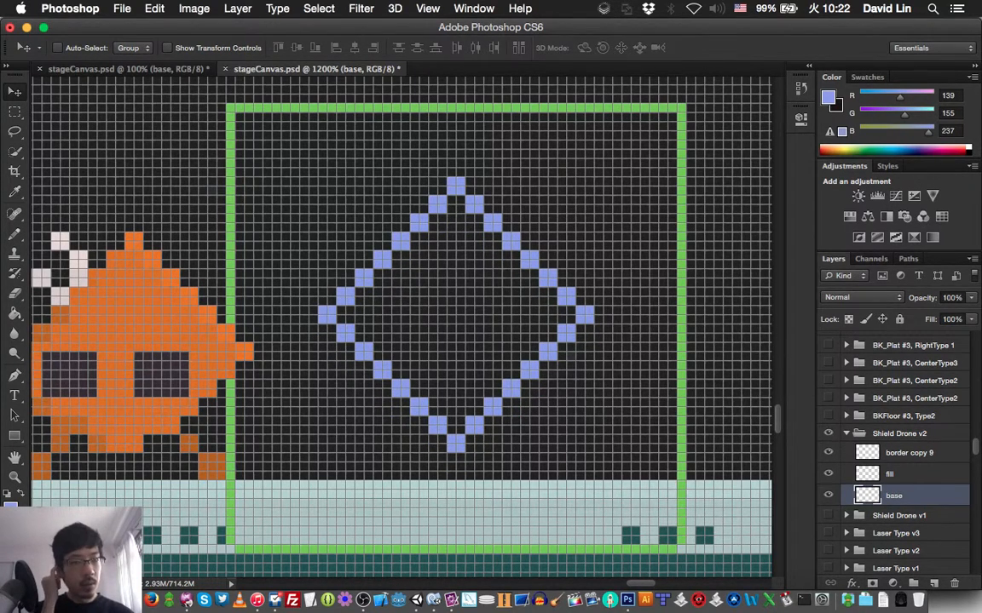
pyautogui.press('Up')
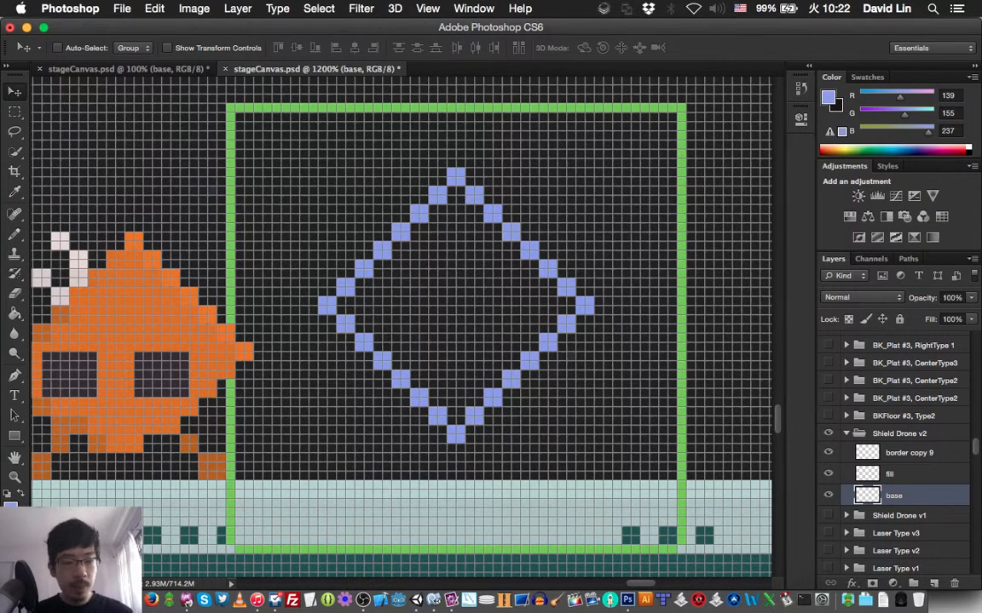
# - On the fill layer, thicken the left half of the diamond outline inward with light blue 1 px Pencil strokes
pyautogui.click(890, 474)
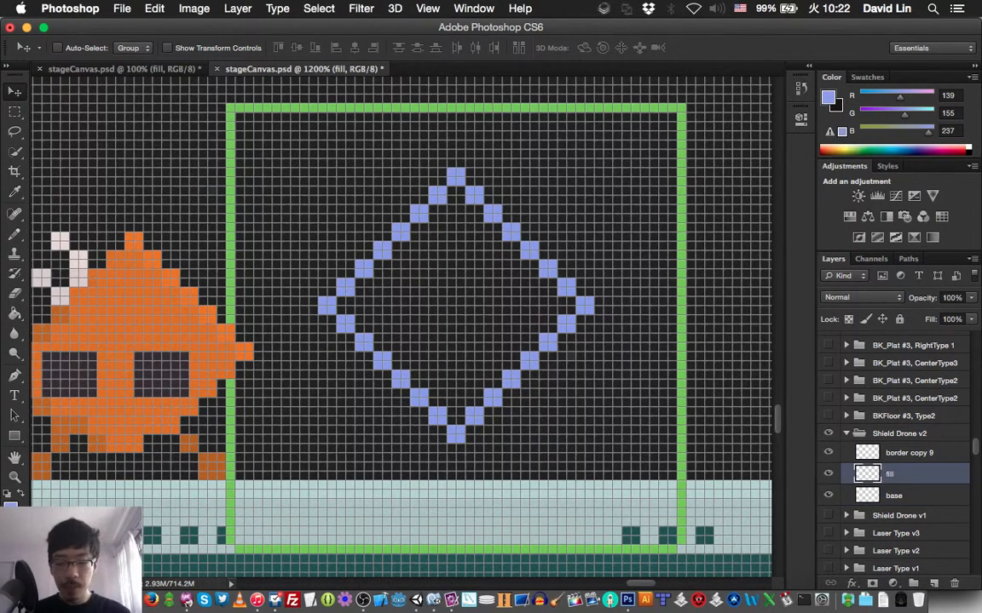
pyautogui.press('b')
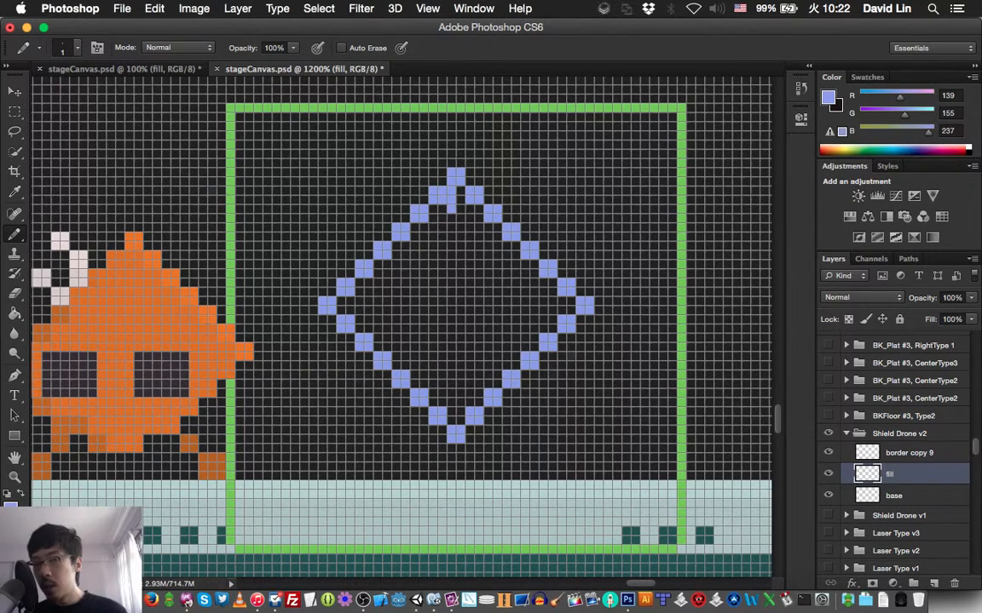
pyautogui.click(437, 208)
pyautogui.click(432, 223)
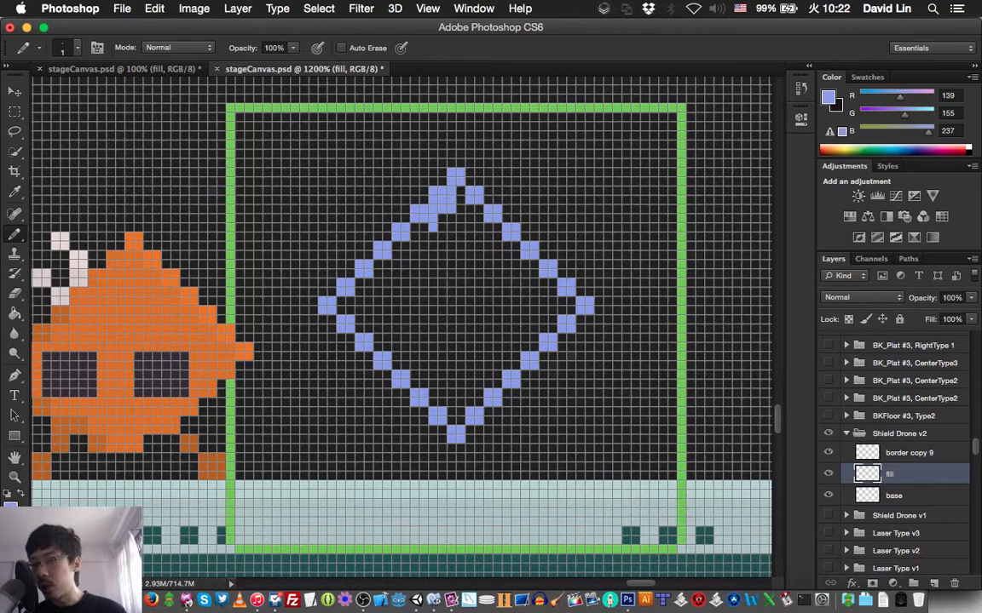
pyautogui.click(424, 228)
pyautogui.click(414, 228)
pyautogui.moveTo(414, 236)
pyautogui.mouseDown()
pyautogui.moveTo(414, 245)
pyautogui.moveTo(397, 246)
pyautogui.moveTo(396, 264)
pyautogui.moveTo(378, 264)
pyautogui.mouseUp()
pyautogui.click(377, 274)
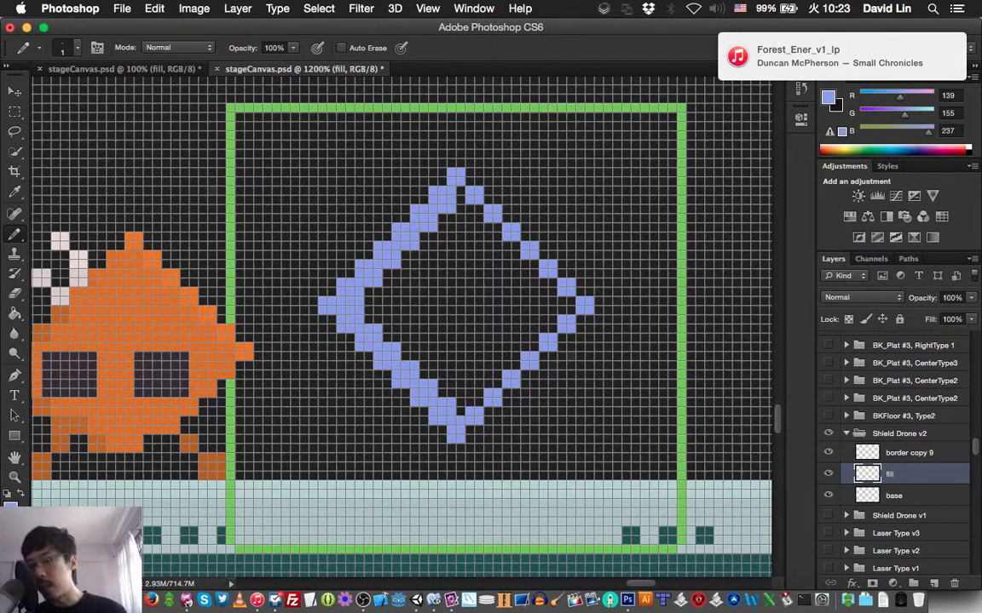
# - On the fill layer, thicken the right half of the diamond outline inward with light blue 1 px Pencil strokes
pyautogui.moveTo(460, 411); pyautogui.dragTo(478, 393)
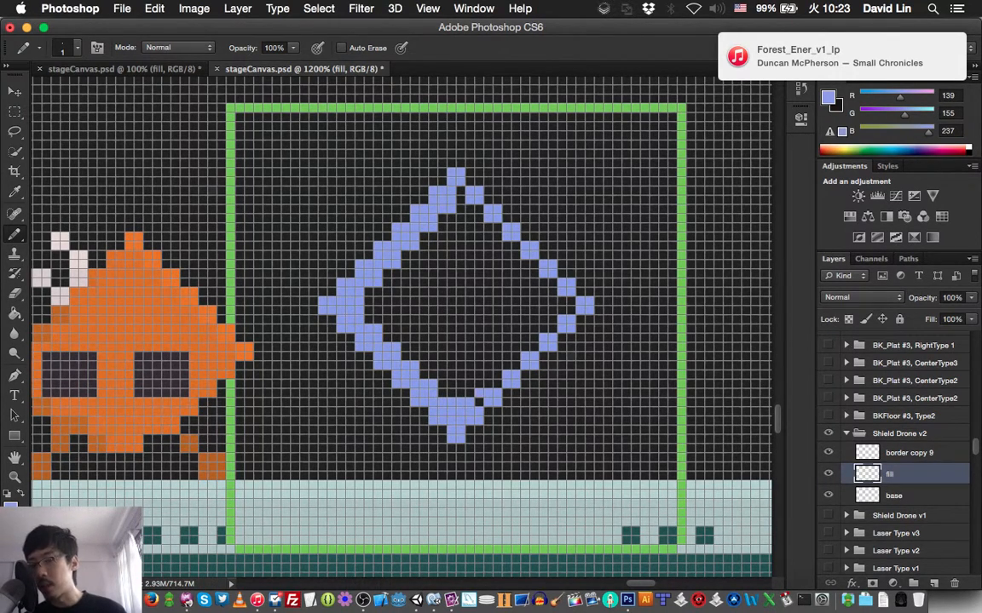
pyautogui.click(479, 403)
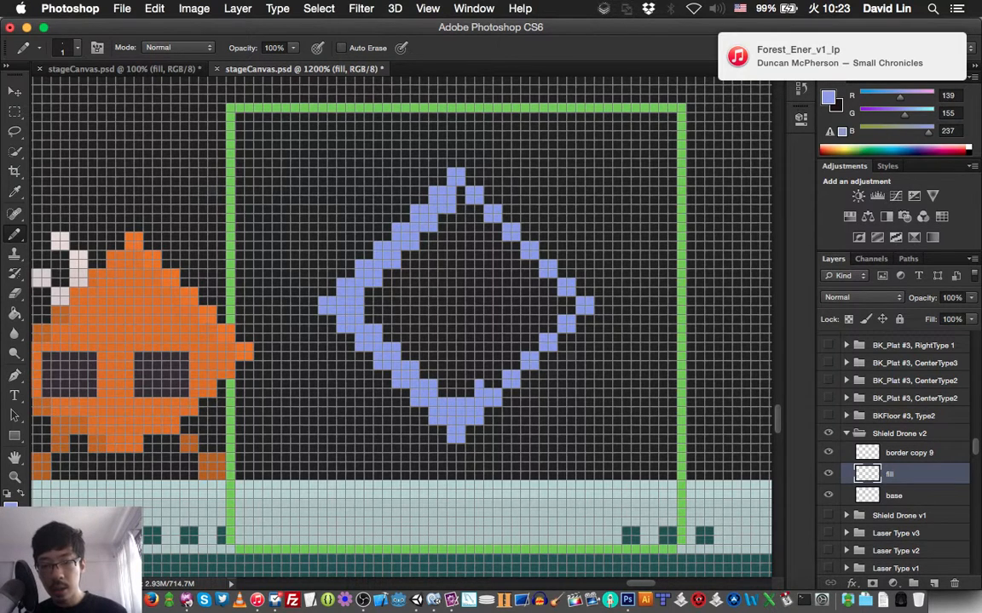
pyautogui.moveTo(488, 384)
pyautogui.mouseDown()
pyautogui.moveTo(497, 385)
pyautogui.moveTo(497, 365)
pyautogui.mouseUp()
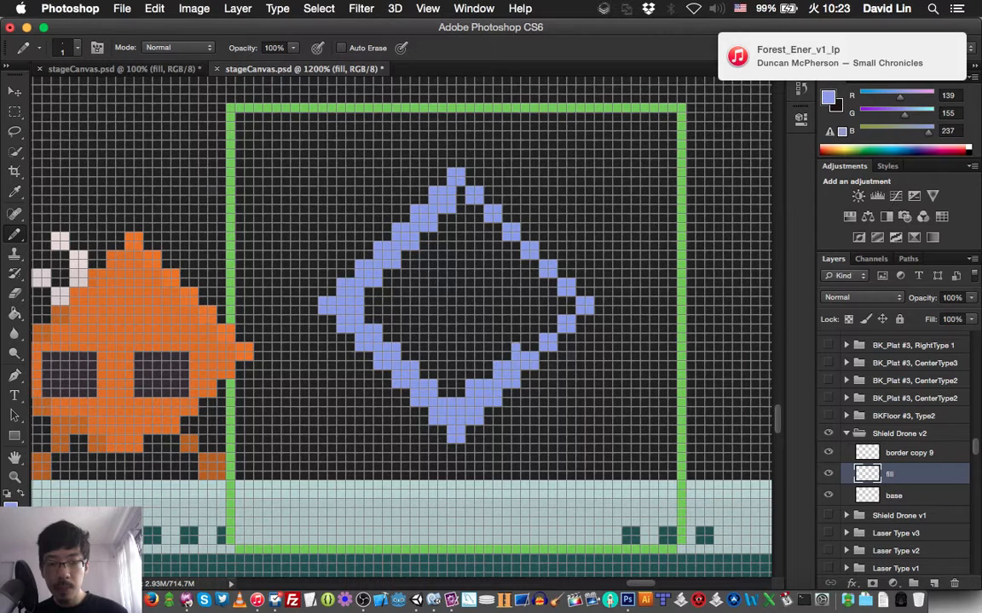
pyautogui.moveTo(516, 346)
pyautogui.mouseDown()
pyautogui.moveTo(534, 347)
pyautogui.moveTo(552, 310)
pyautogui.moveTo(571, 310)
pyautogui.moveTo(552, 301)
pyautogui.mouseUp()
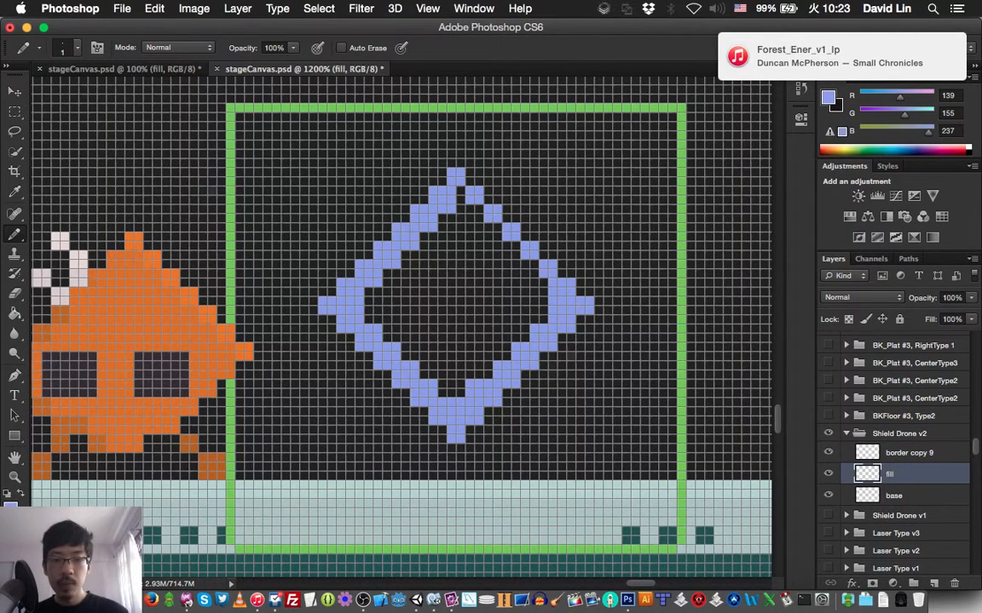
pyautogui.click(539, 282)
pyautogui.click(525, 274)
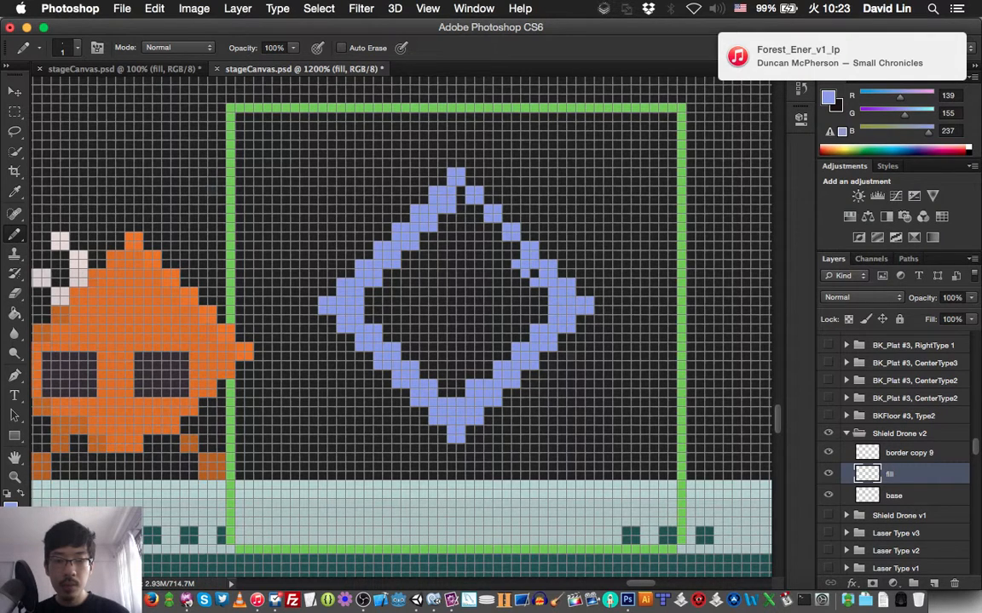
pyautogui.click(533, 274)
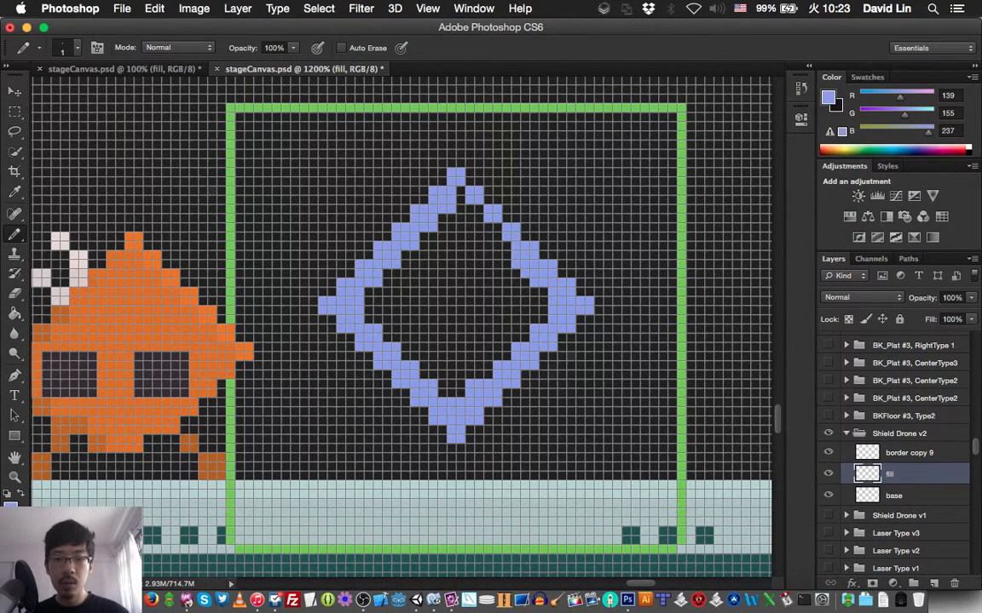
pyautogui.moveTo(488, 227)
pyautogui.mouseDown()
pyautogui.moveTo(479, 228)
pyautogui.moveTo(479, 210)
pyautogui.moveTo(461, 209)
pyautogui.moveTo(461, 190)
pyautogui.mouseUp()
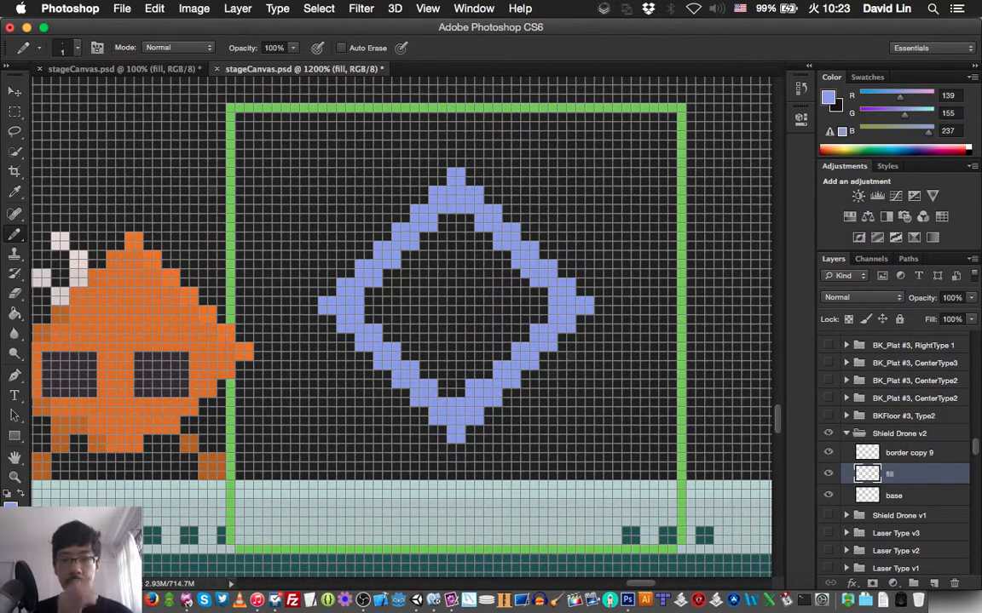
# - Fill the inside of the diamond on the fill layer with the same light blue using the Paint Bucket, and save the file
pyautogui.press('g')
pyautogui.press('b')
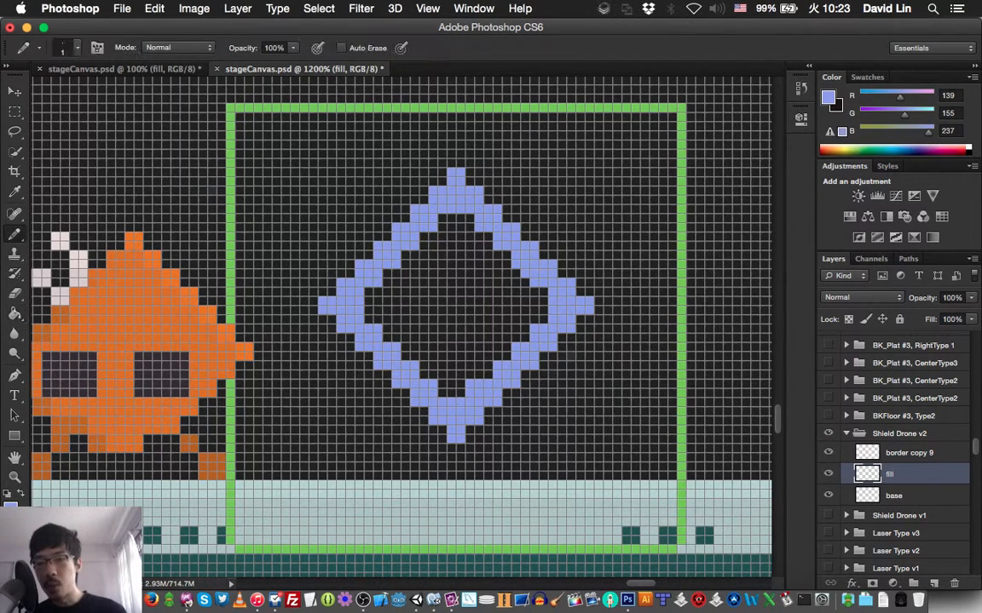
pyautogui.press('g')
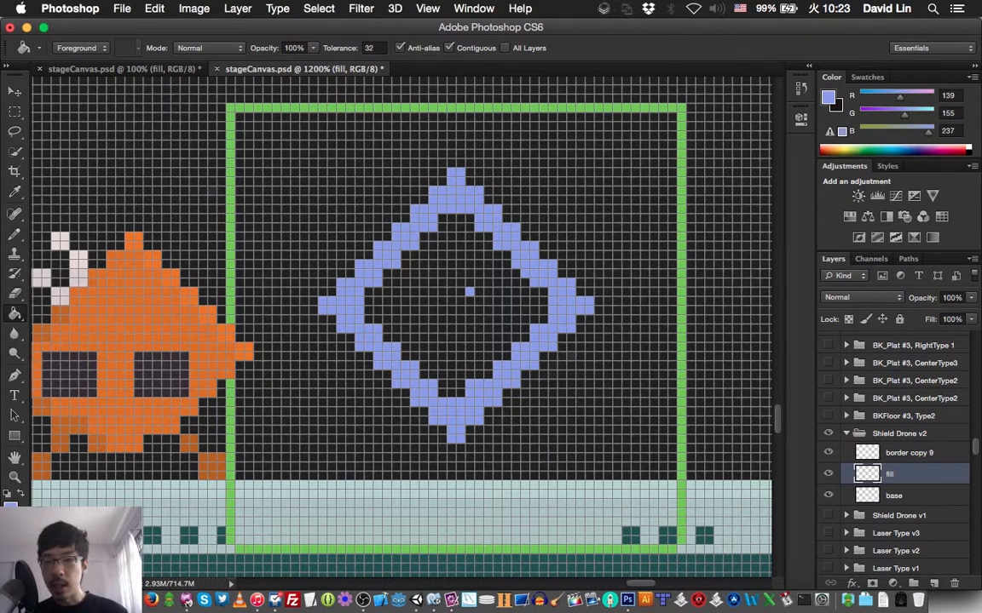
pyautogui.click(469, 292)
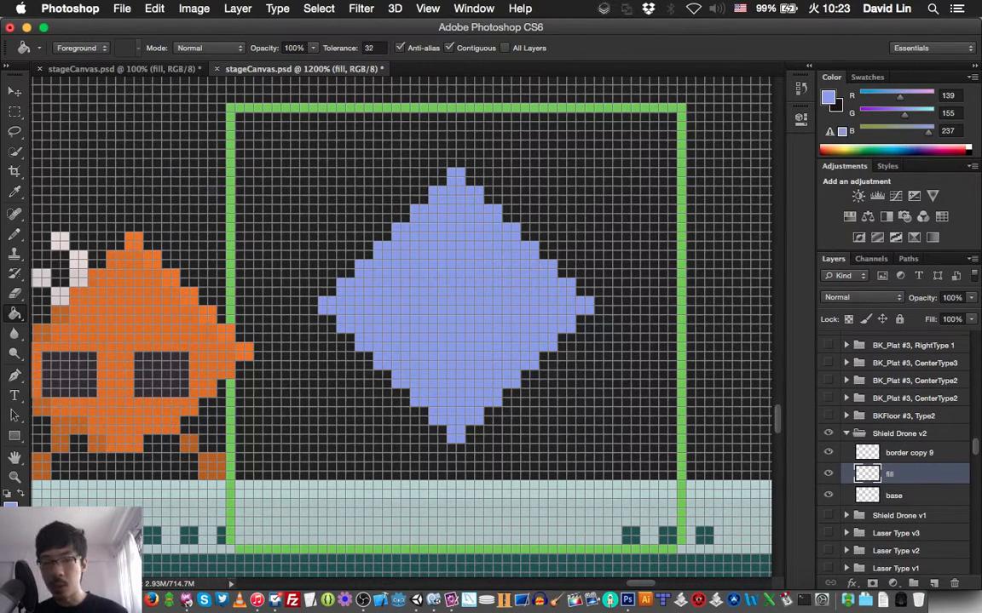
pyautogui.press('b')
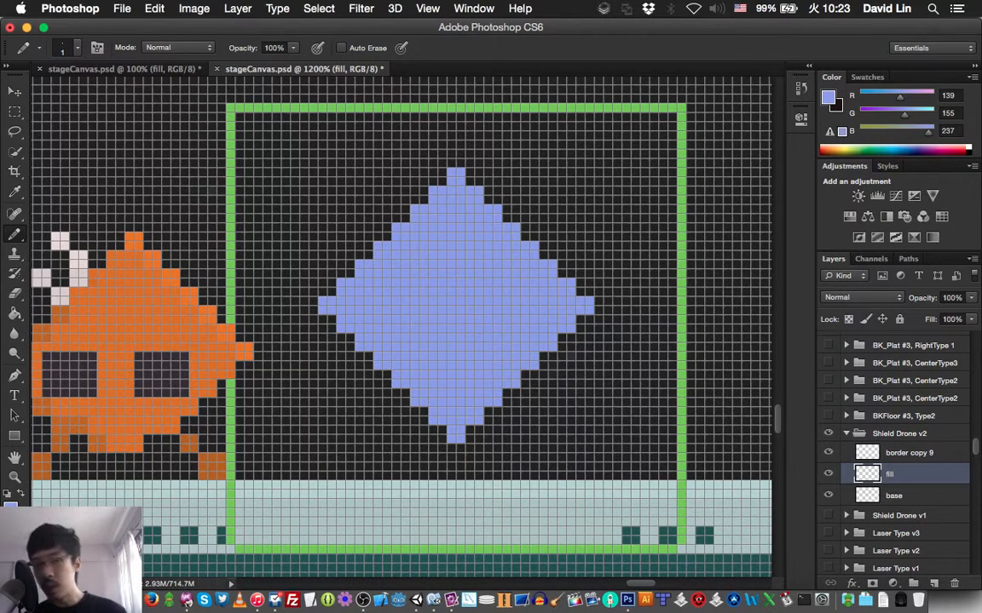
pyautogui.press('super+s')
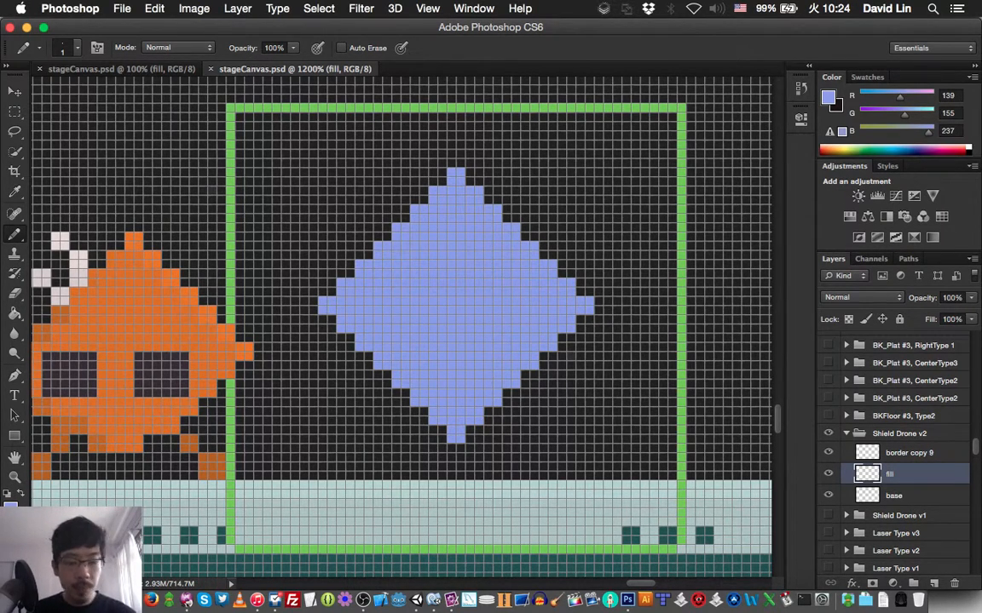
# - Create a new layer named "eyes" above the fill layer, and check the filled diamond at 100% in the other stageCanvas.psd window
pyautogui.press('super+shift+n')
pyautogui.write('eyes')
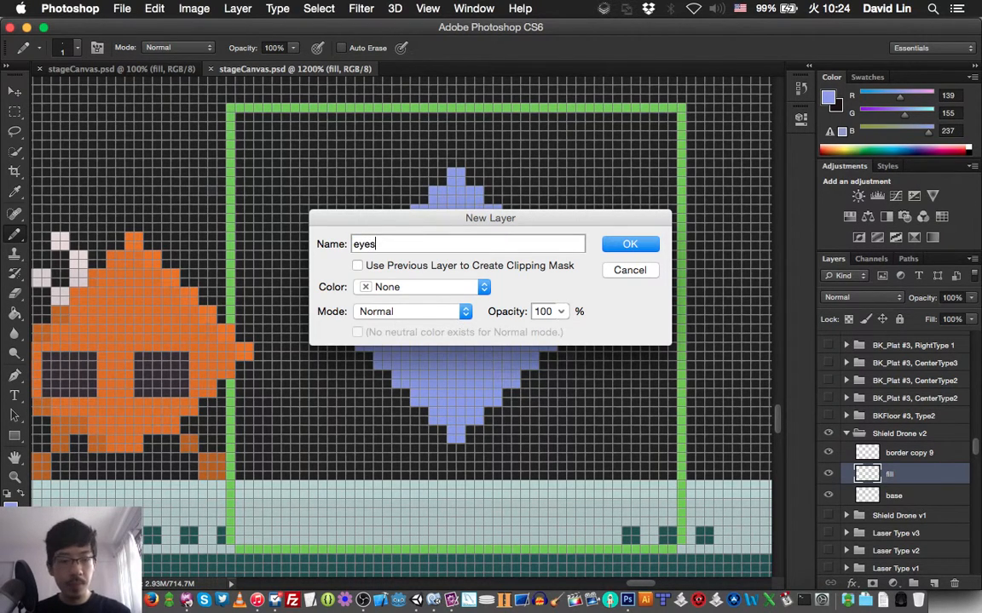
pyautogui.press('Return')
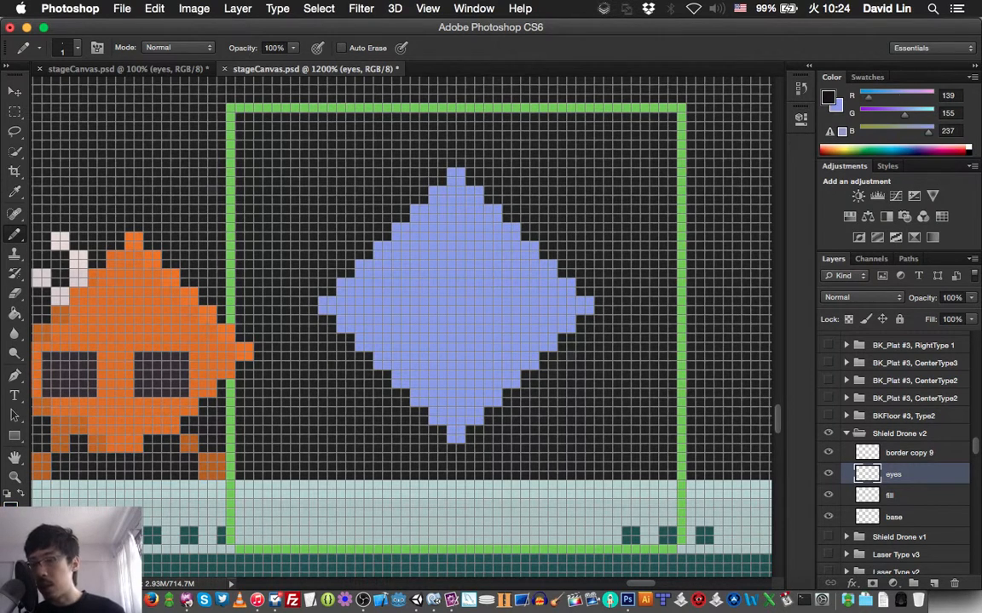
pyautogui.press('x')
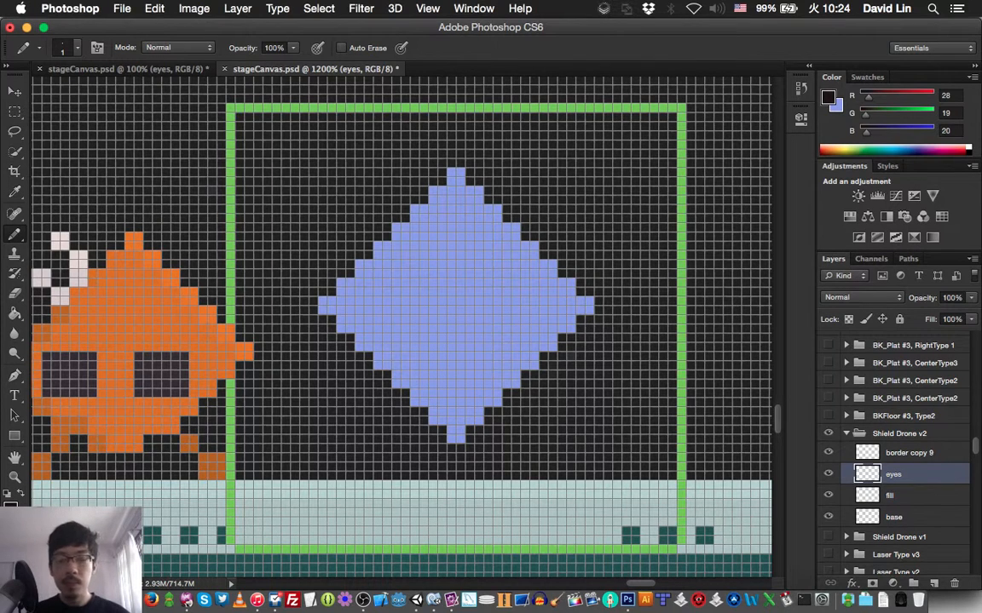
pyautogui.hotkey('ctrl', 'Tab')
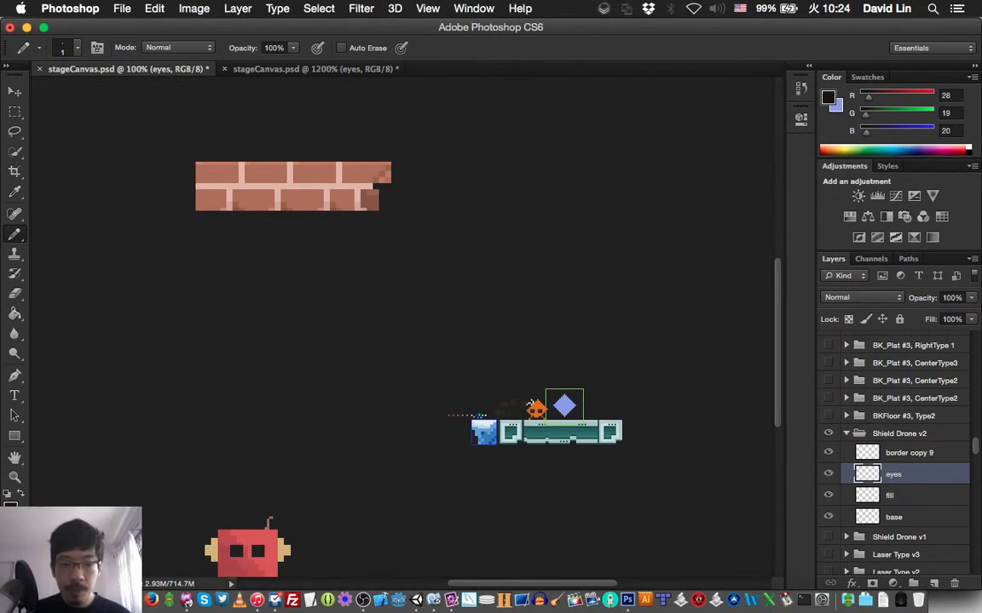
pyautogui.hotkey('ctrl', 'Tab')
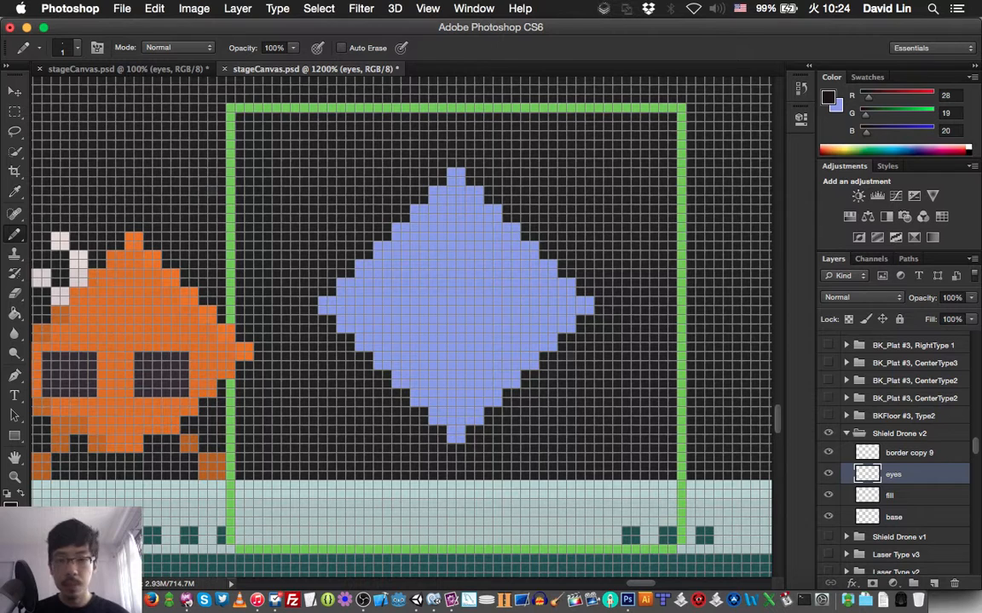
# - Sample the diamond's light blue and darken the foreground color to a dark blue of RGB 35, 51, 131 for the Pencil
pyautogui.press('x')
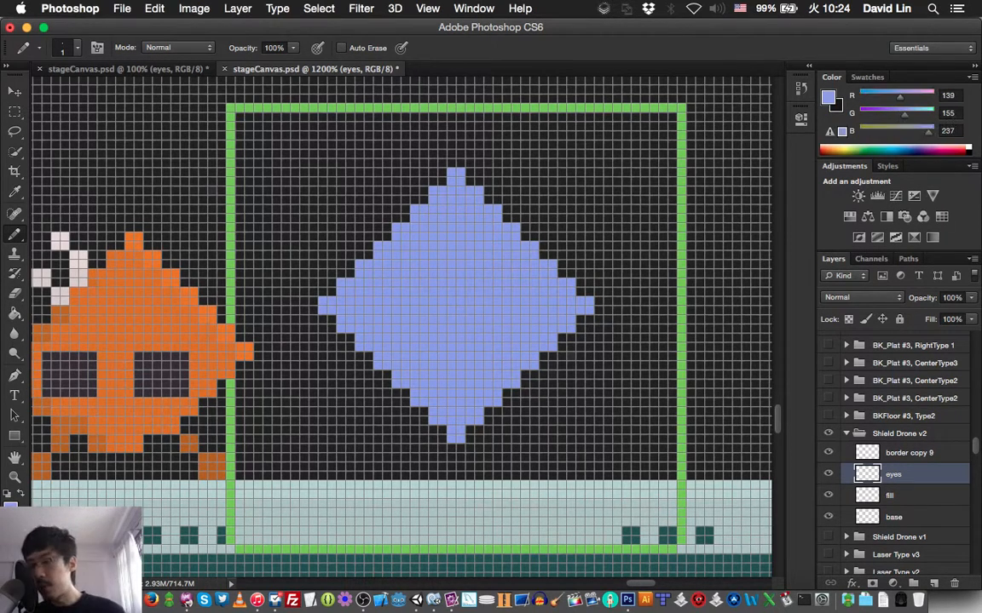
pyautogui.press('i')
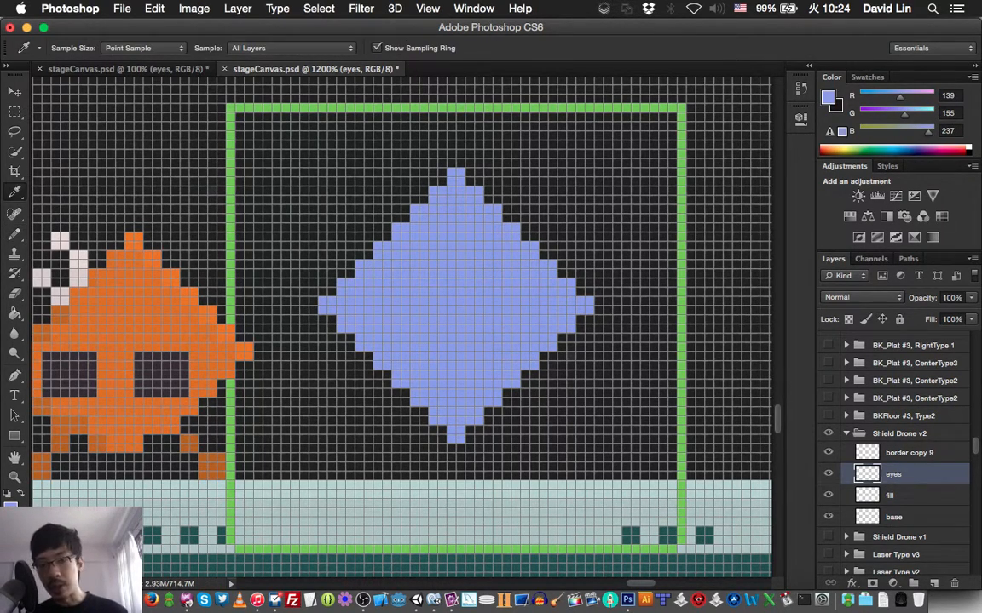
pyautogui.press('b')
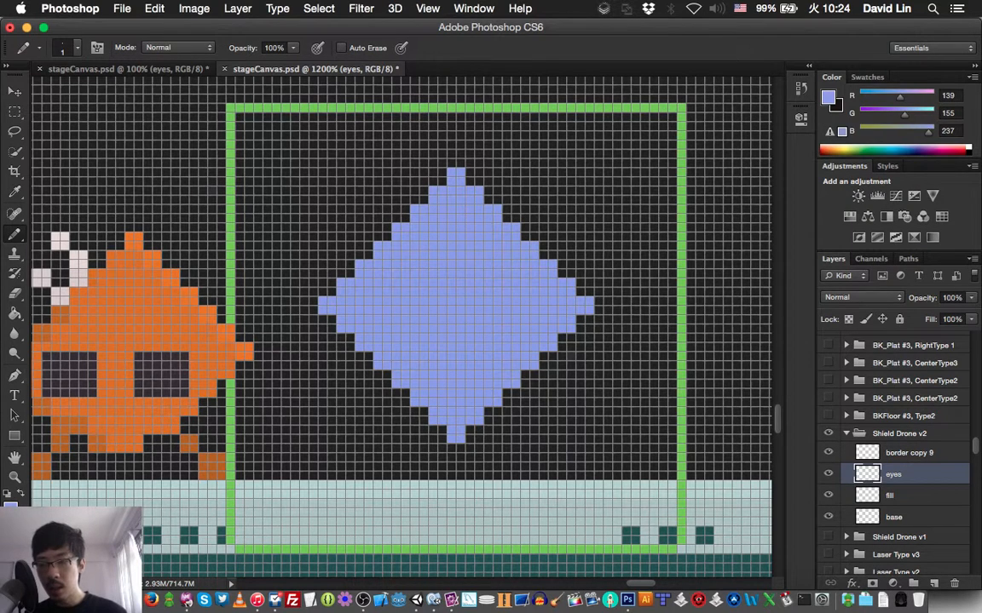
pyautogui.press('x')
pyautogui.press('i')
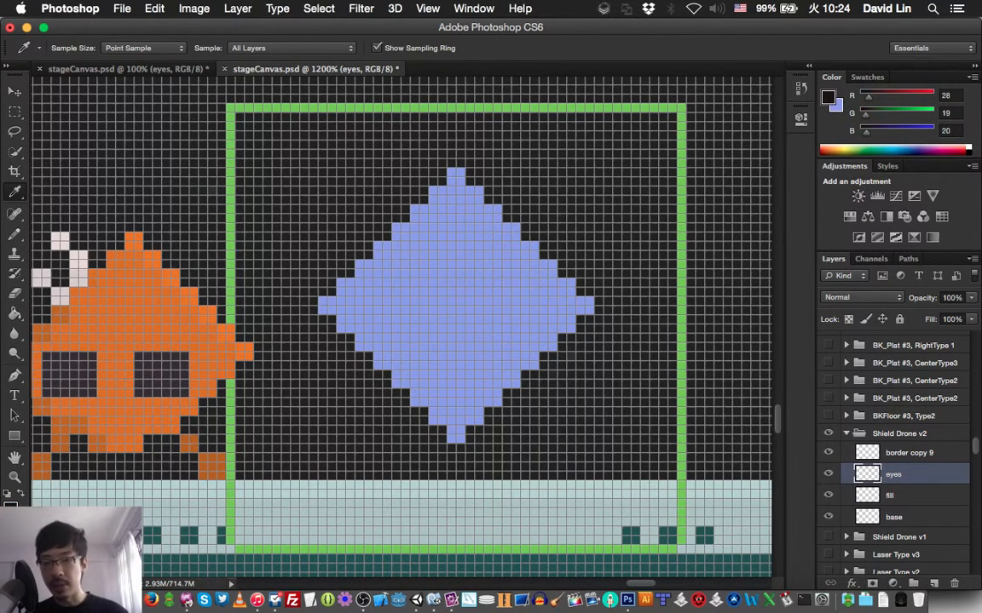
pyautogui.click(401, 266)
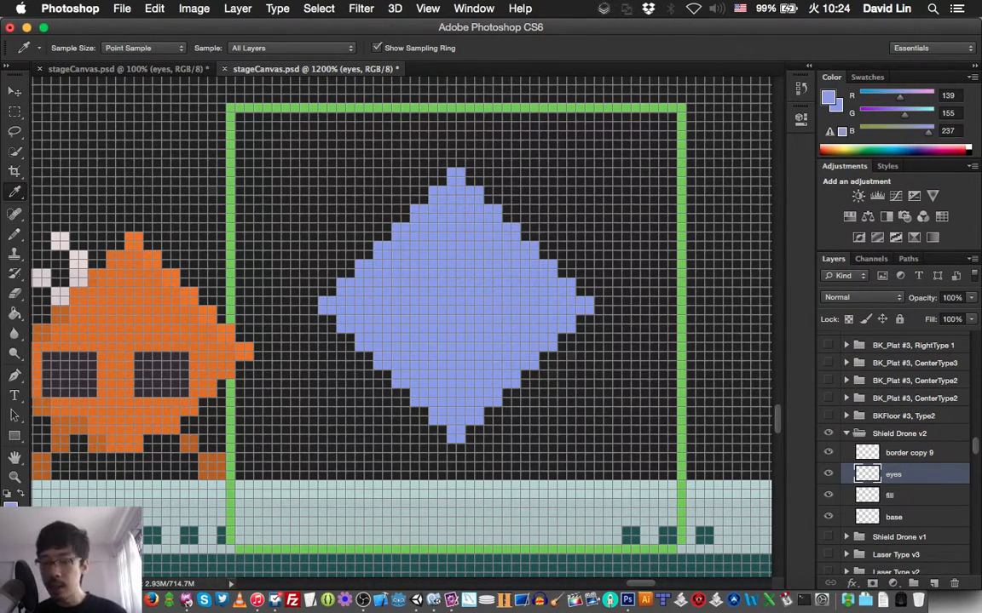
pyautogui.click(11, 511)
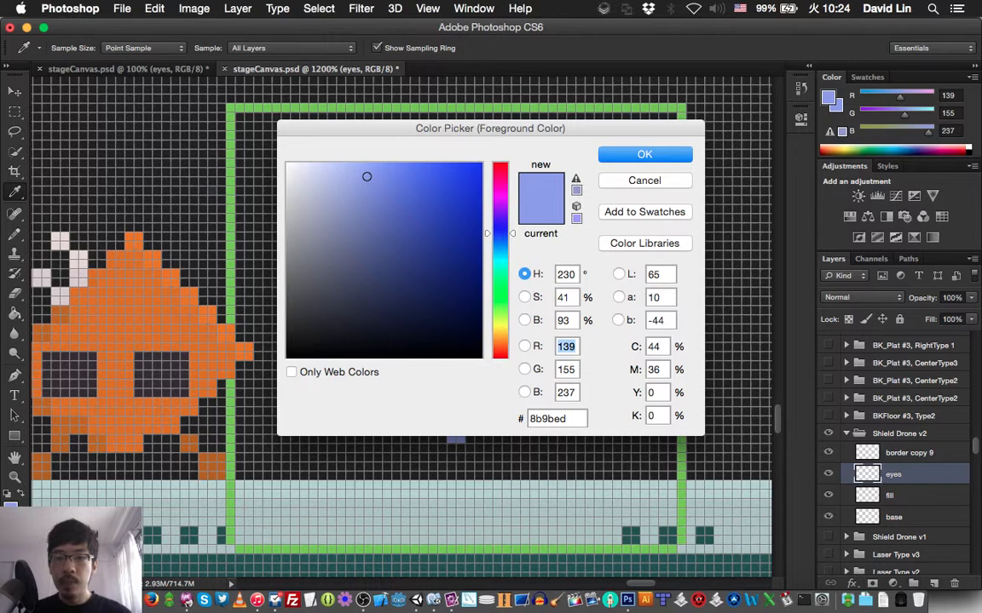
pyautogui.click(429, 257)
pyautogui.press('Return')
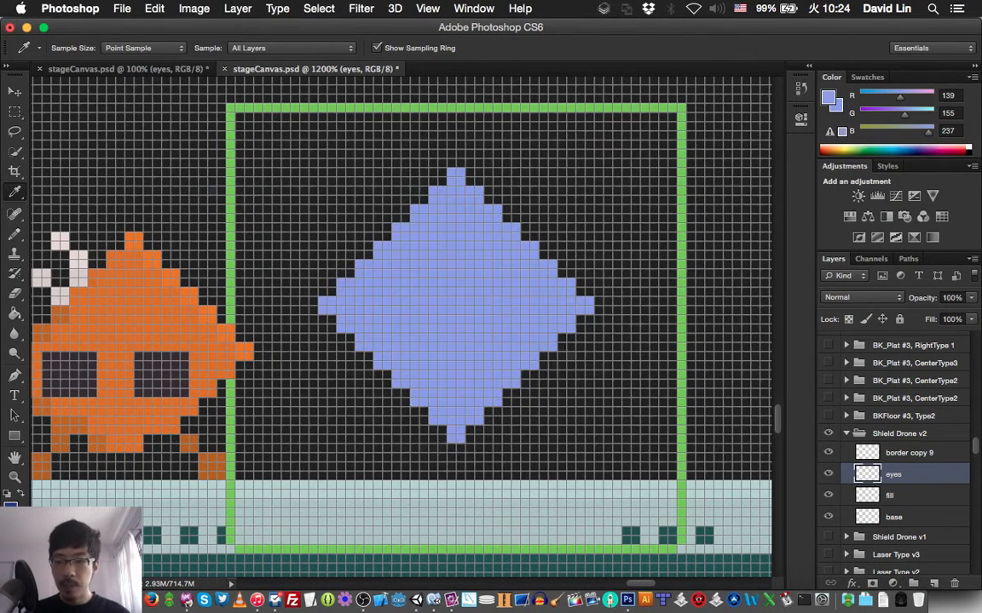
pyautogui.press('b')
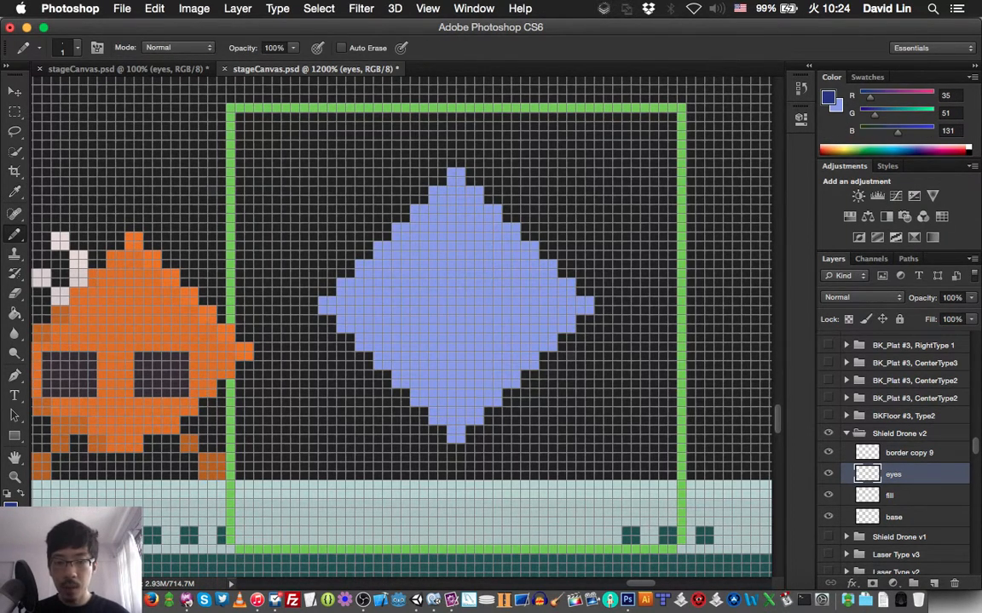
pyautogui.press('i')
pyautogui.press('b')
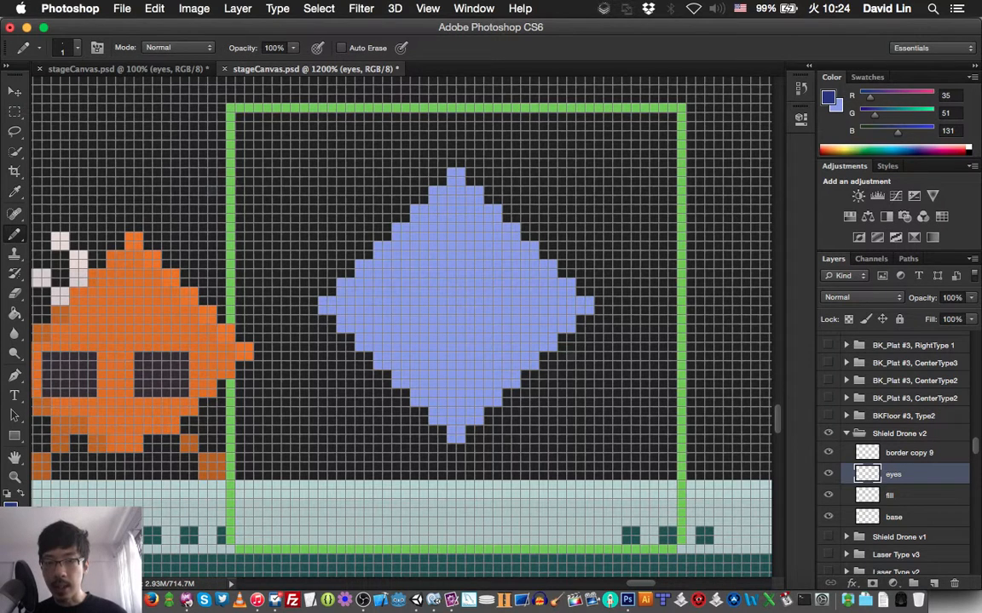
# - On the eyes layer, draw a narrow dark blue diamond-shaped eye outline about 10 px wide and 16 px tall inside the light blue diamond
pyautogui.moveTo(450, 232)
pyautogui.mouseDown()
pyautogui.moveTo(460, 232)
pyautogui.moveTo(442, 249)
pyautogui.mouseUp()
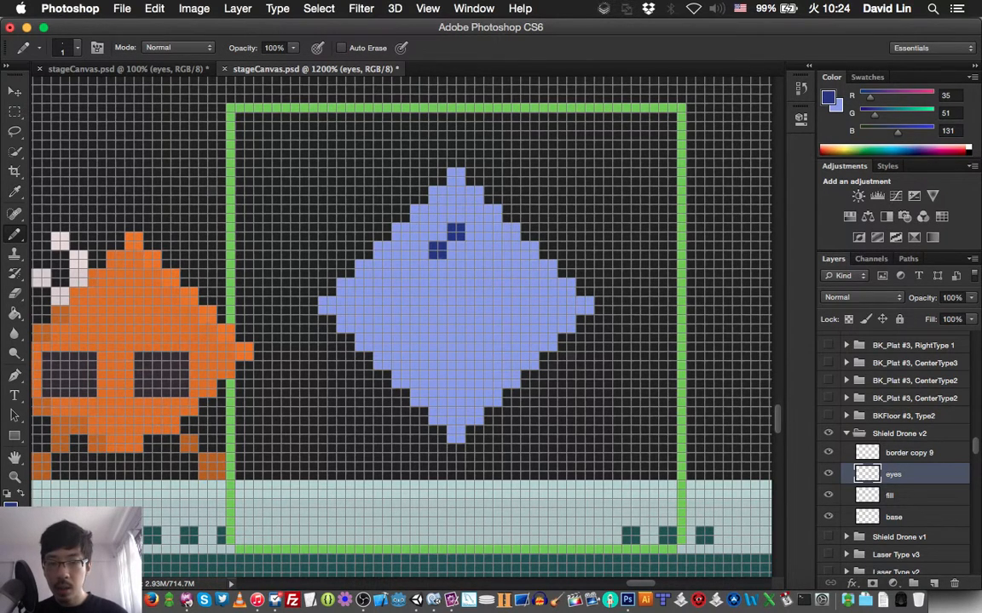
pyautogui.click(474, 251)
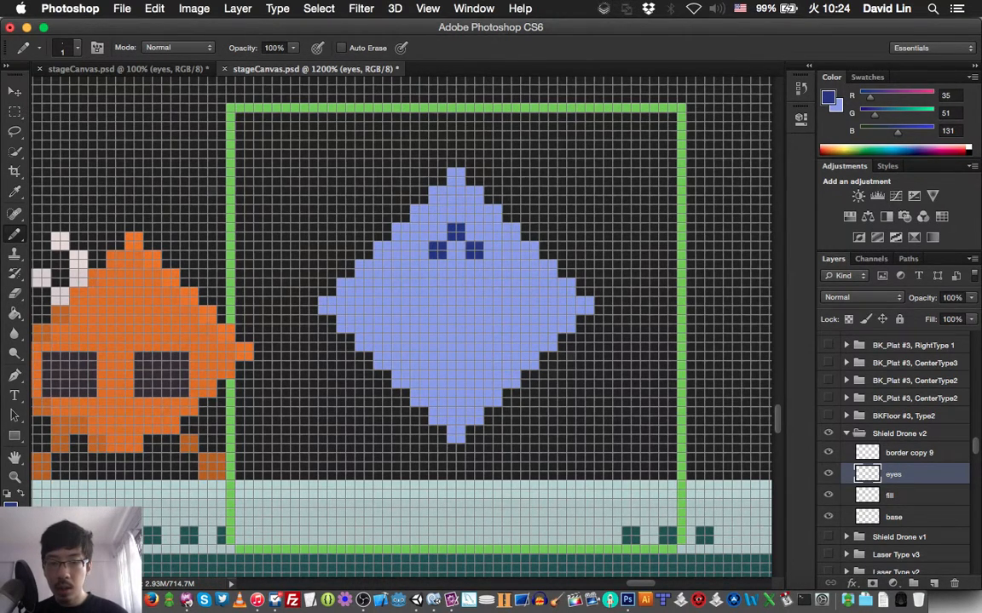
pyautogui.moveTo(442, 263)
pyautogui.mouseDown()
pyautogui.moveTo(442, 272)
pyautogui.moveTo(493, 286)
pyautogui.moveTo(492, 308)
pyautogui.mouseUp()
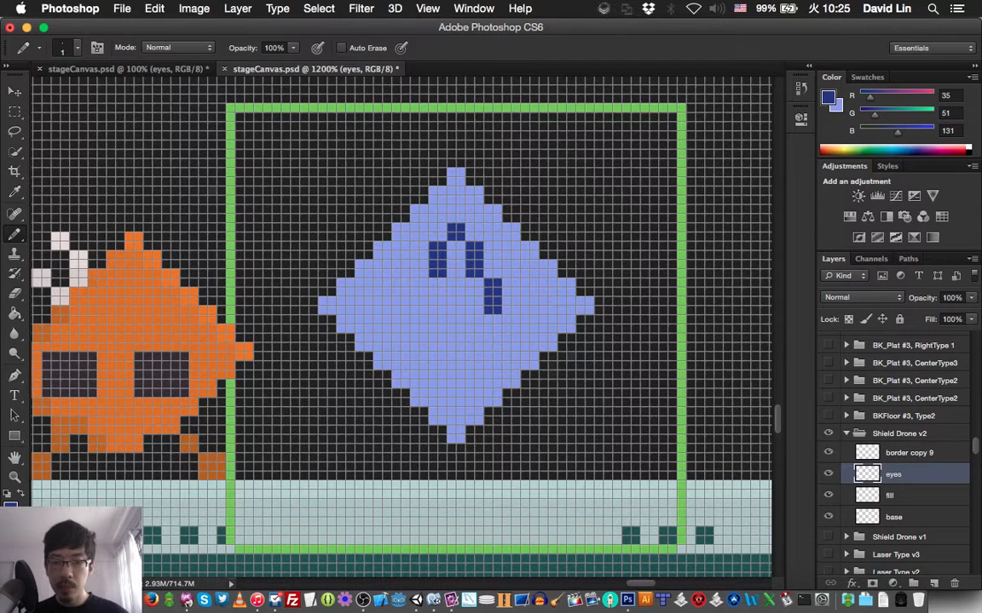
pyautogui.click(418, 290)
pyautogui.click(418, 305)
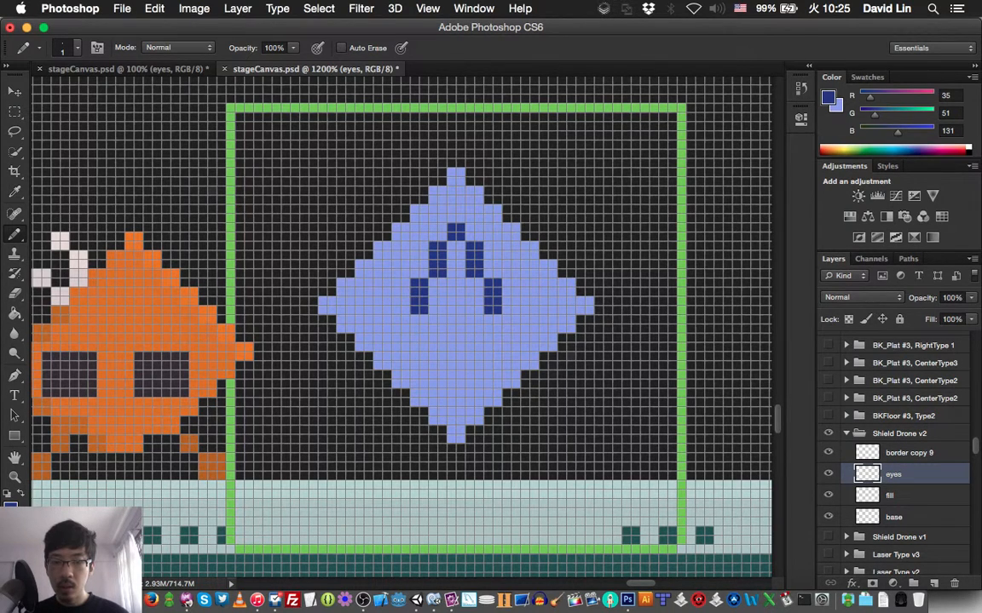
pyautogui.click(437, 324)
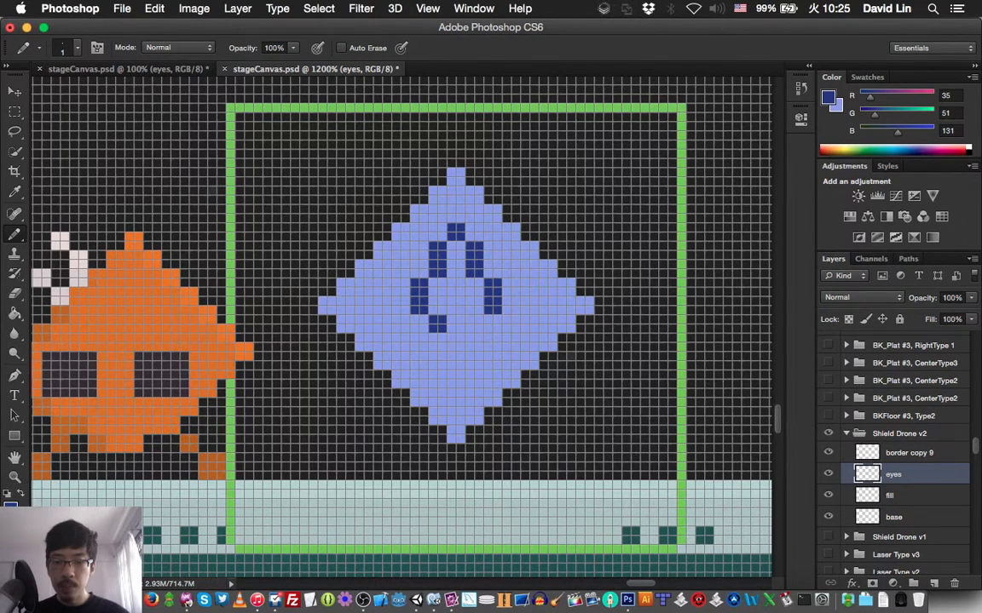
pyautogui.click(442, 337)
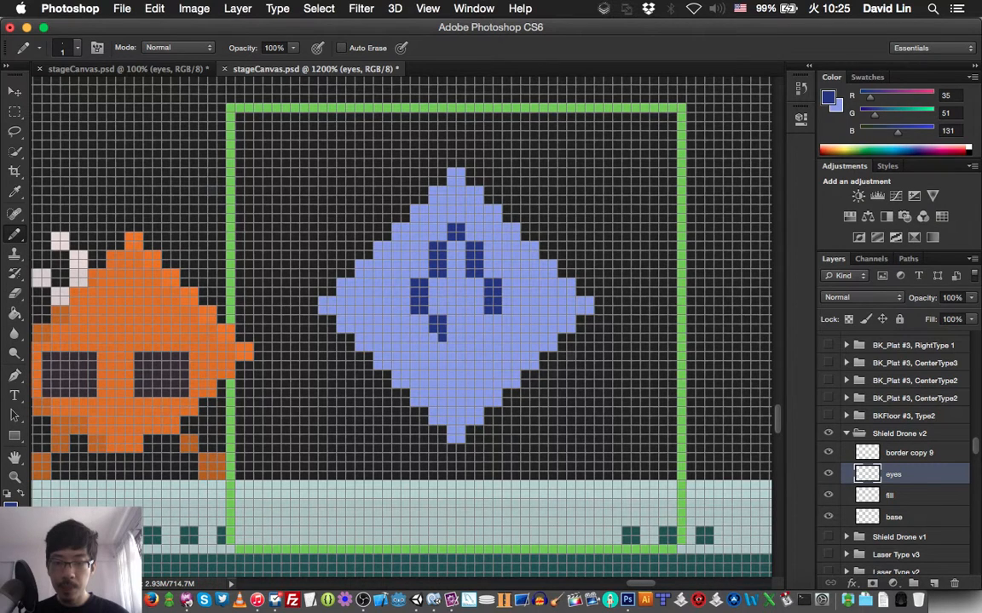
pyautogui.moveTo(432, 336)
pyautogui.mouseDown()
pyautogui.moveTo(474, 324)
pyautogui.moveTo(474, 343)
pyautogui.moveTo(451, 365)
pyautogui.mouseUp()
pyautogui.click(473, 324)
# - Move the eye outline down 1 pixel to center it in the diamond, and view the sprite in the 100% window
pyautogui.press('v')
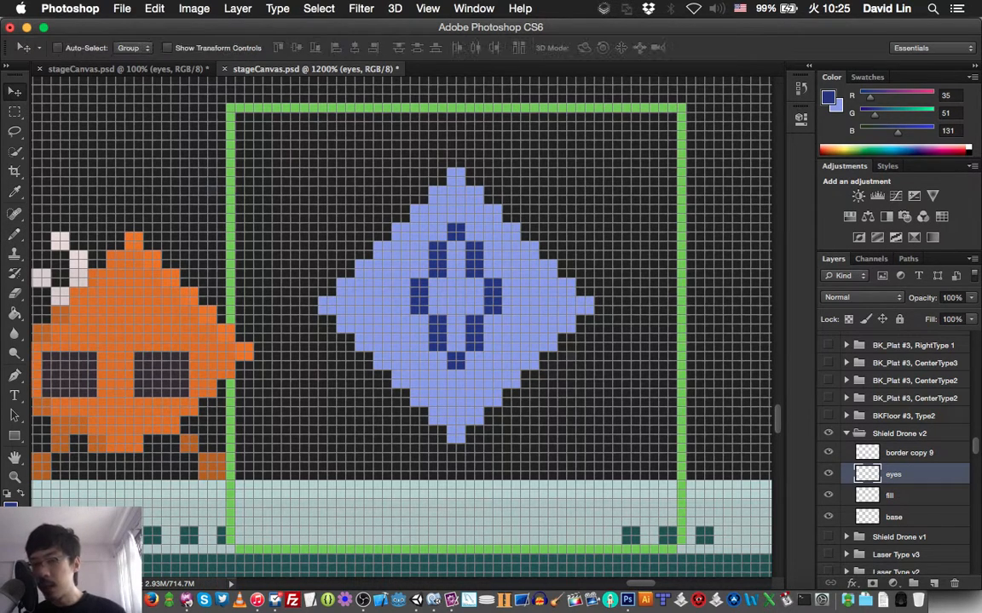
pyautogui.press('Down')
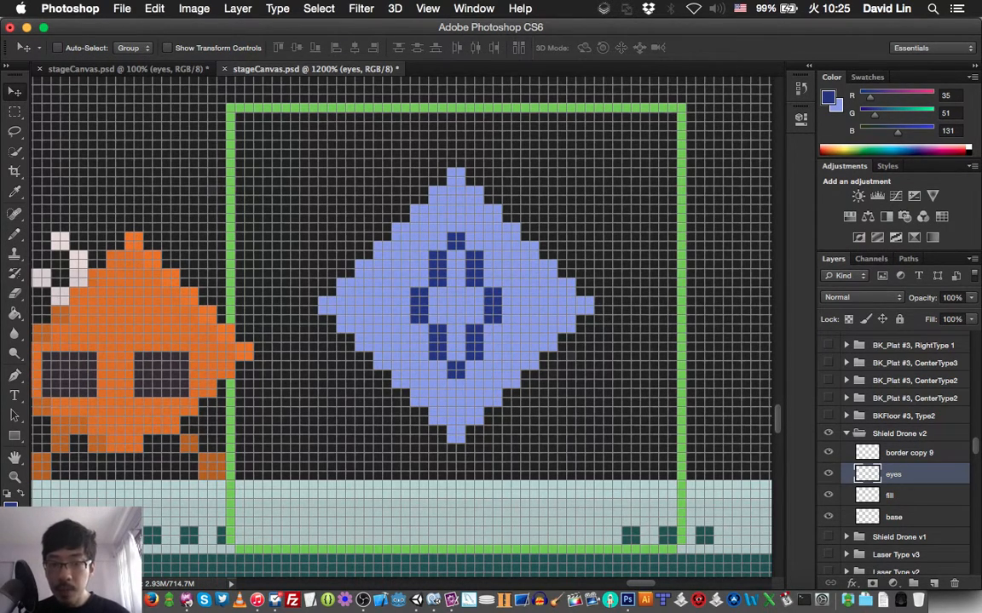
pyautogui.hotkey('ctrl', 'Tab')
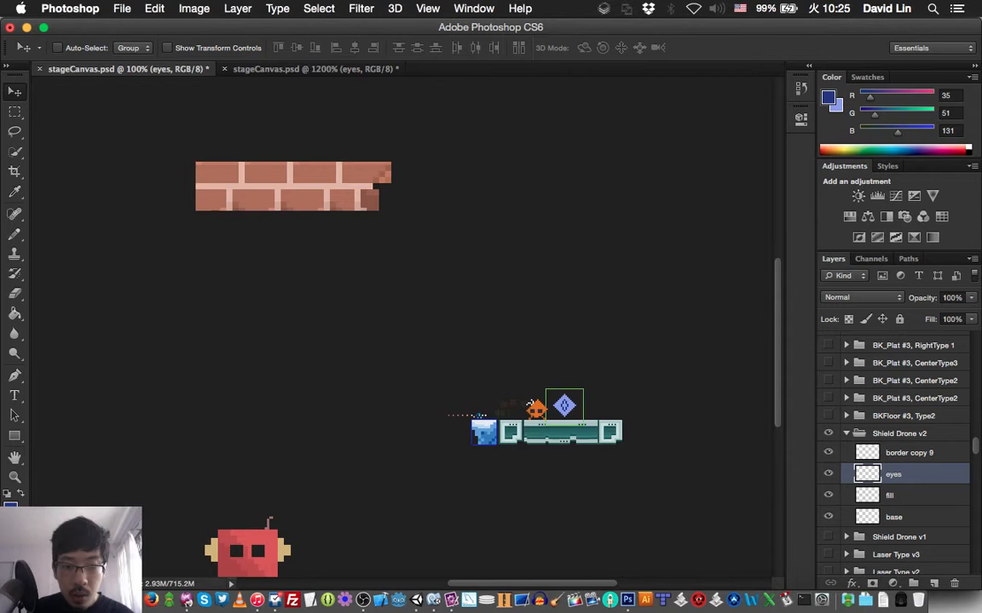
# - Delete the eyes layer with its tall eye outline and create a new empty layer named "eyes" above the fill layer
pyautogui.hotkey('ctrl', 'Tab')
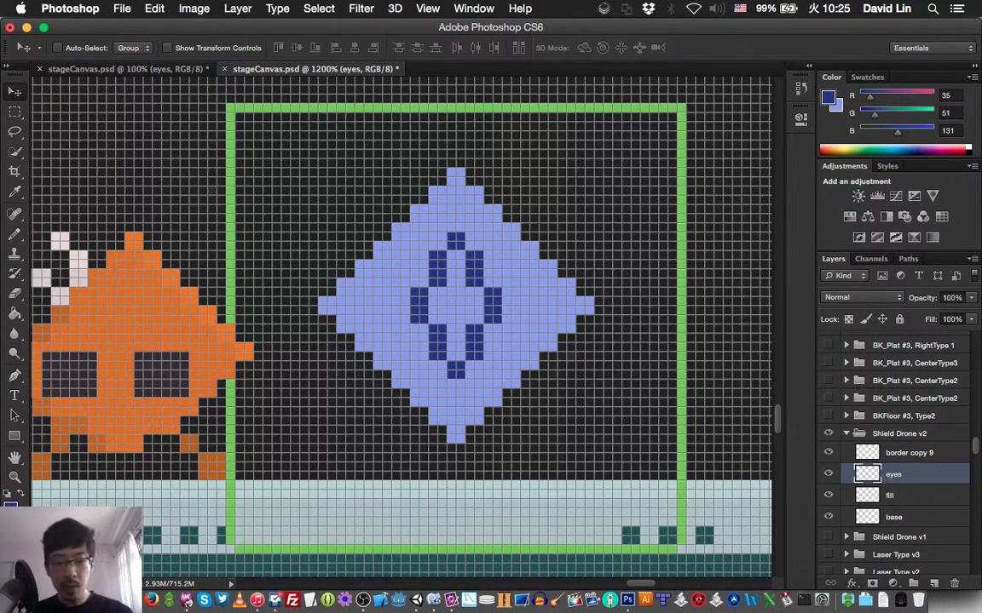
pyautogui.press('BackSpace')
pyautogui.press('super+shift+n')
pyautogui.write('e')
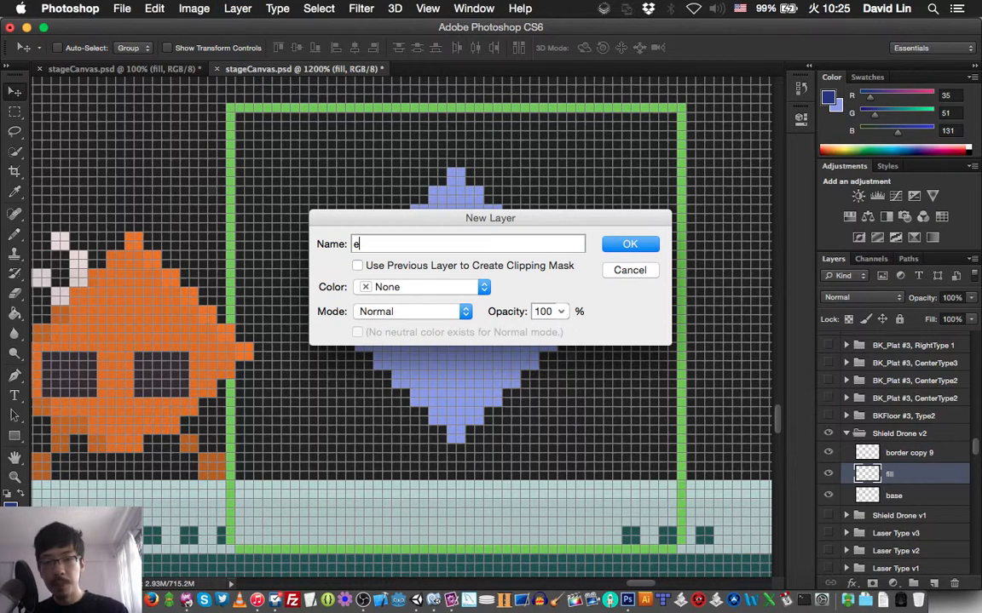
pyautogui.write('yes')
pyautogui.press('Return')
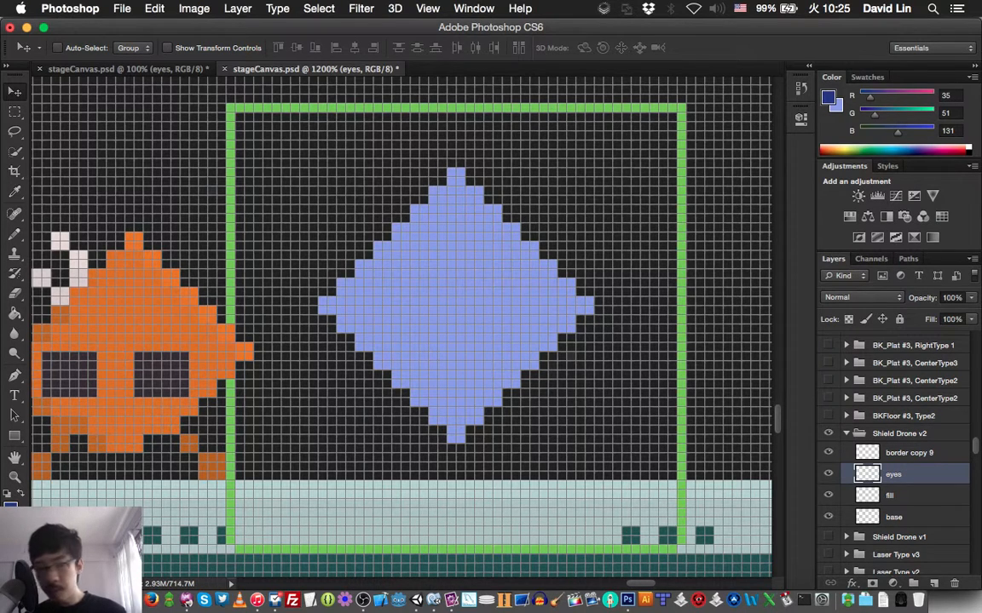
# - Pencil a dark blue diamond-shaped eye outline about 10 px wide and 10 px tall at the diamond's center, check it at 100%, and save
pyautogui.press('b')
pyautogui.moveTo(461, 265)
pyautogui.mouseDown()
pyautogui.moveTo(434, 289)
pyautogui.moveTo(473, 288)
pyautogui.moveTo(418, 304)
pyautogui.moveTo(436, 328)
pyautogui.mouseUp()
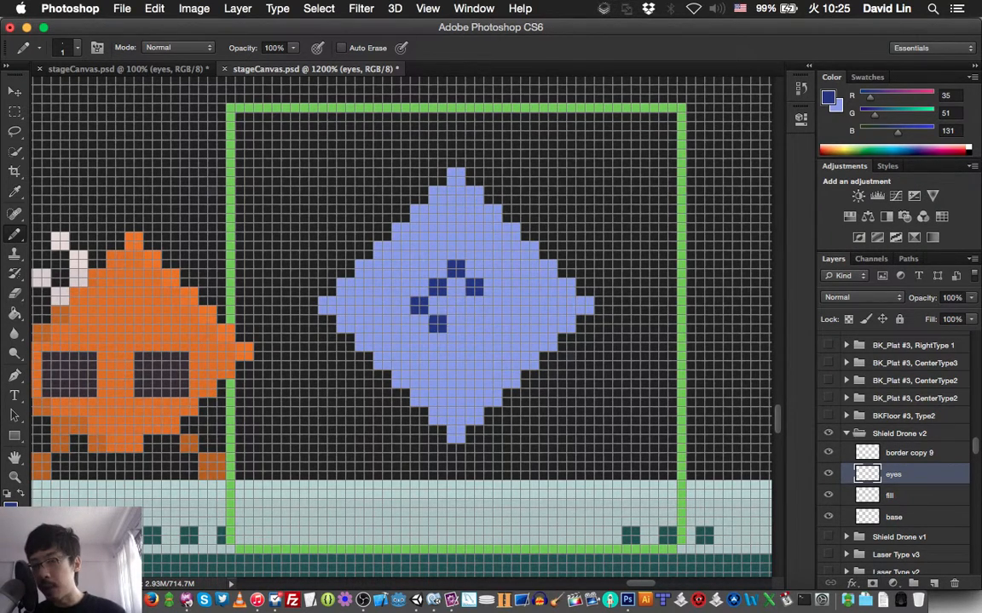
pyautogui.click(456, 342)
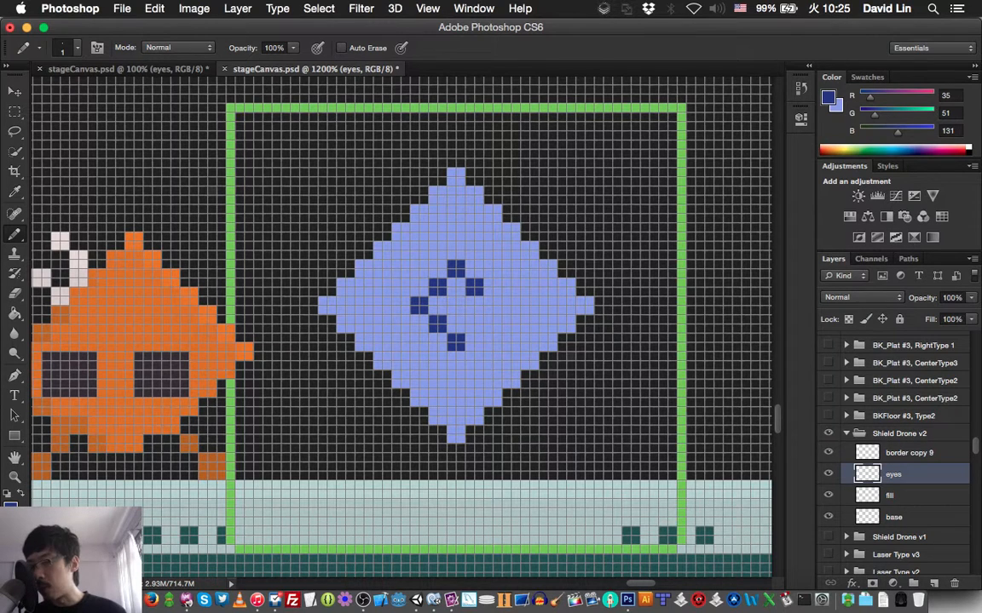
pyautogui.click(473, 323)
pyautogui.click(492, 305)
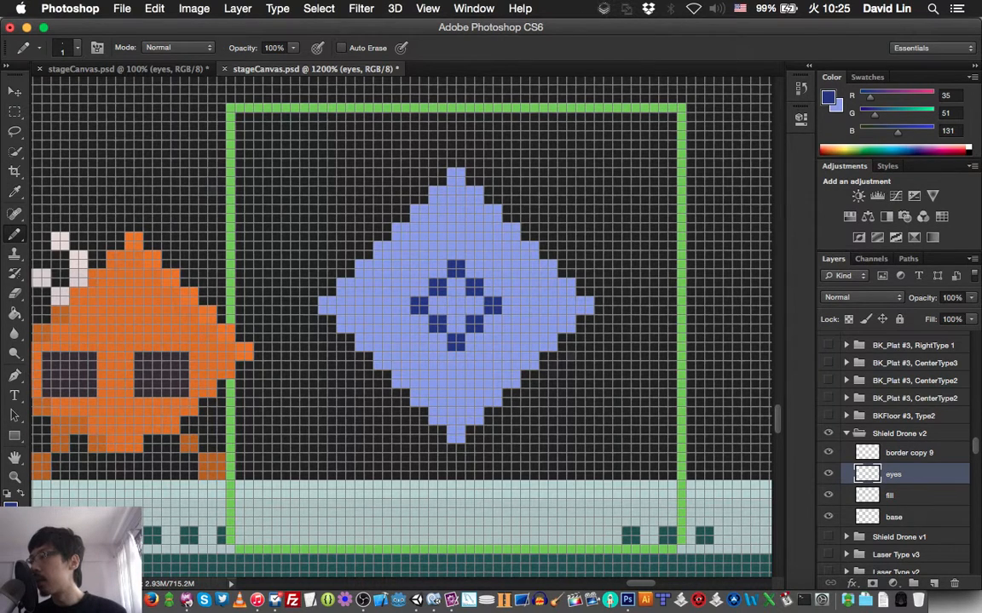
pyautogui.hotkey('ctrl', 'Tab')
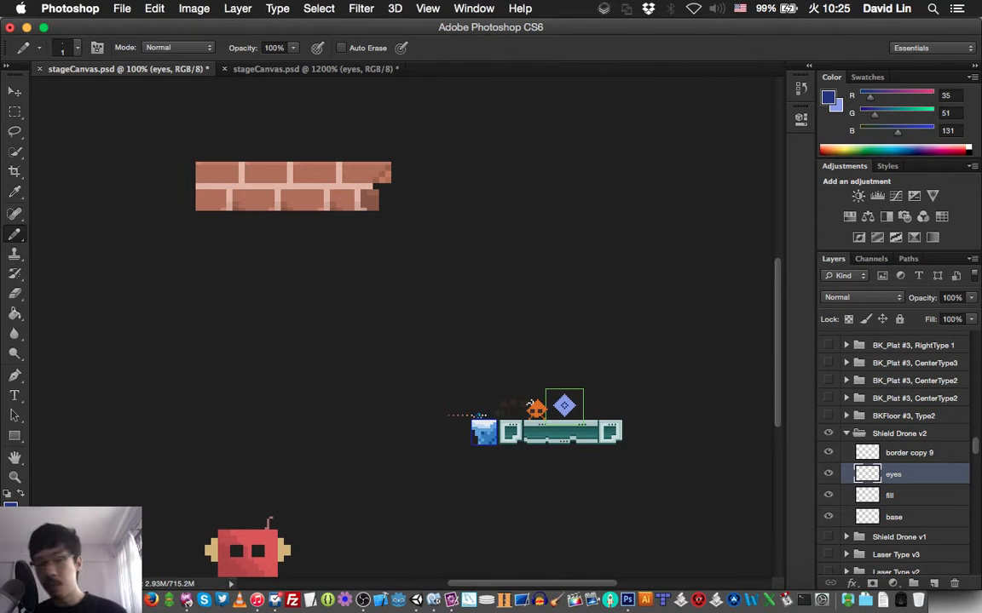
pyautogui.hotkey('ctrl', 'Tab')
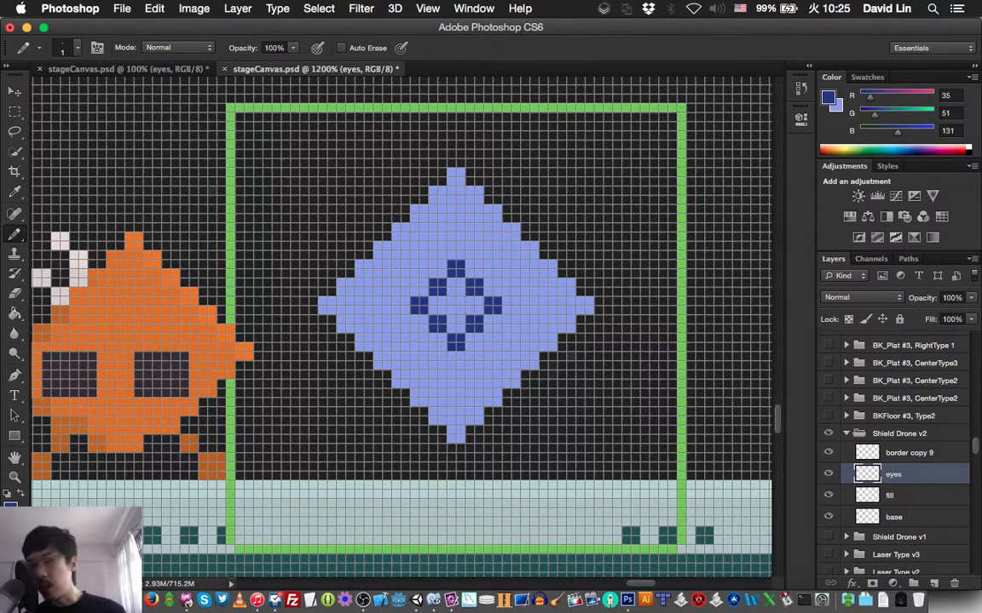
pyautogui.press('super+s')
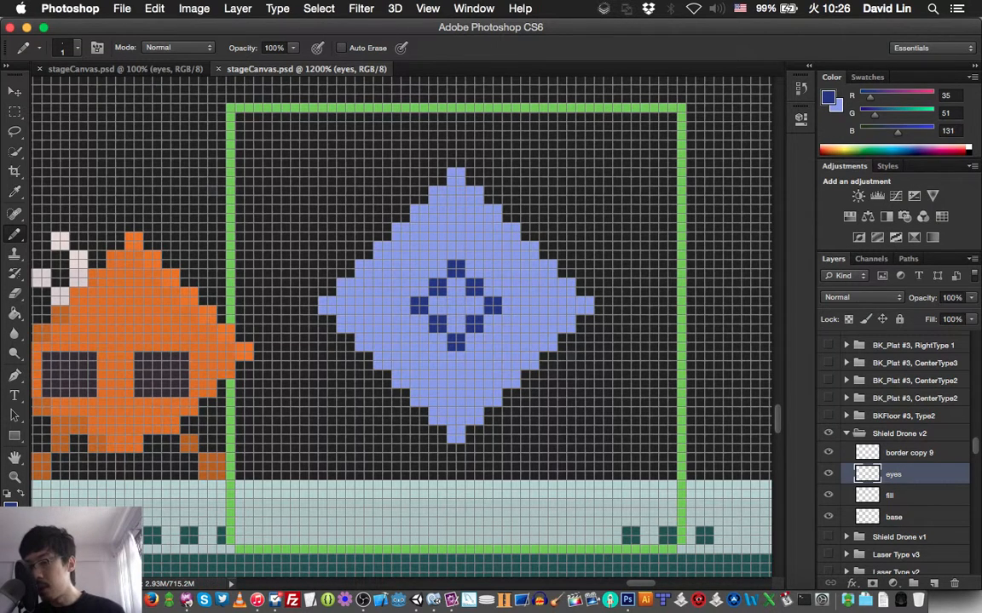
# - Check the Colloquy chat window, return to Photoshop, and view the sprite in the 100% window
pyautogui.click(185, 582)
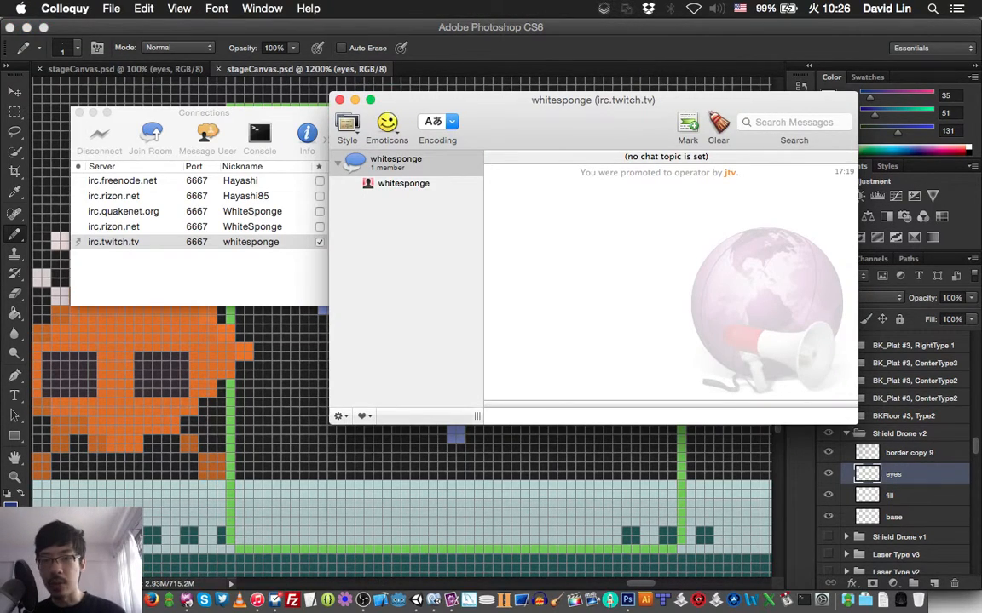
pyautogui.press('super+Tab')
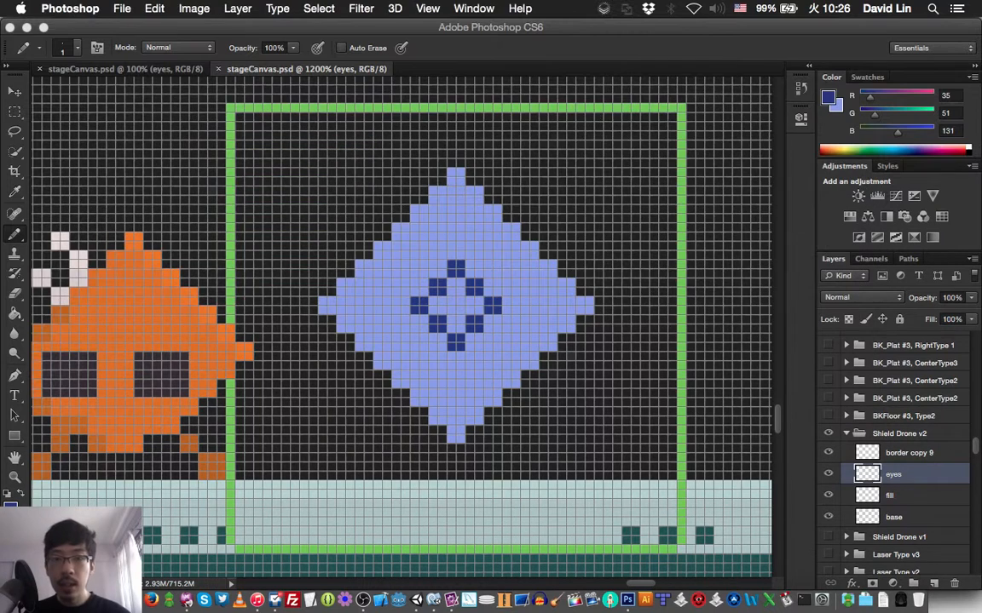
pyautogui.hotkey('ctrl', 'Tab')
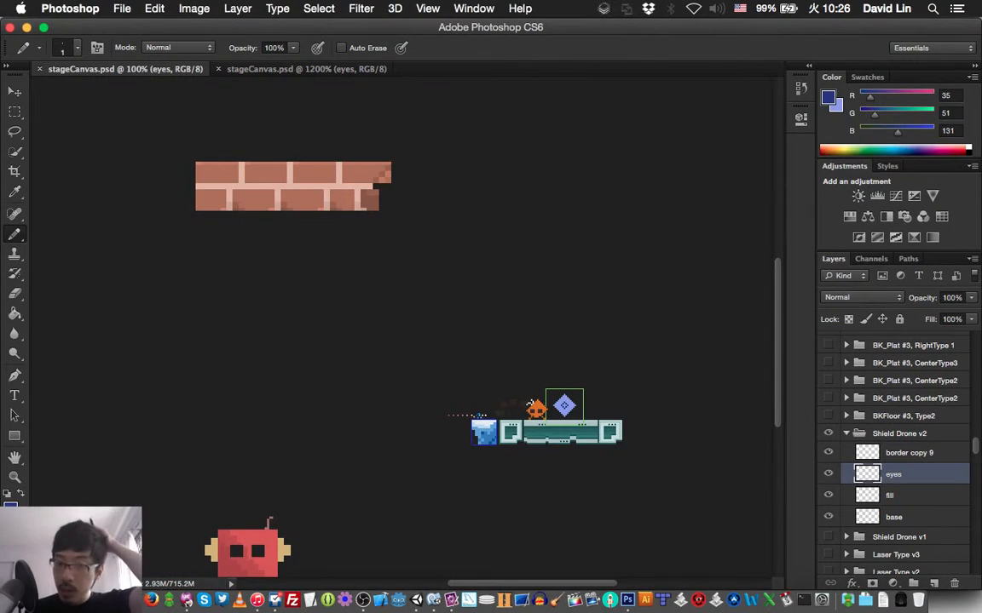
pyautogui.hotkey('ctrl', 'Tab')
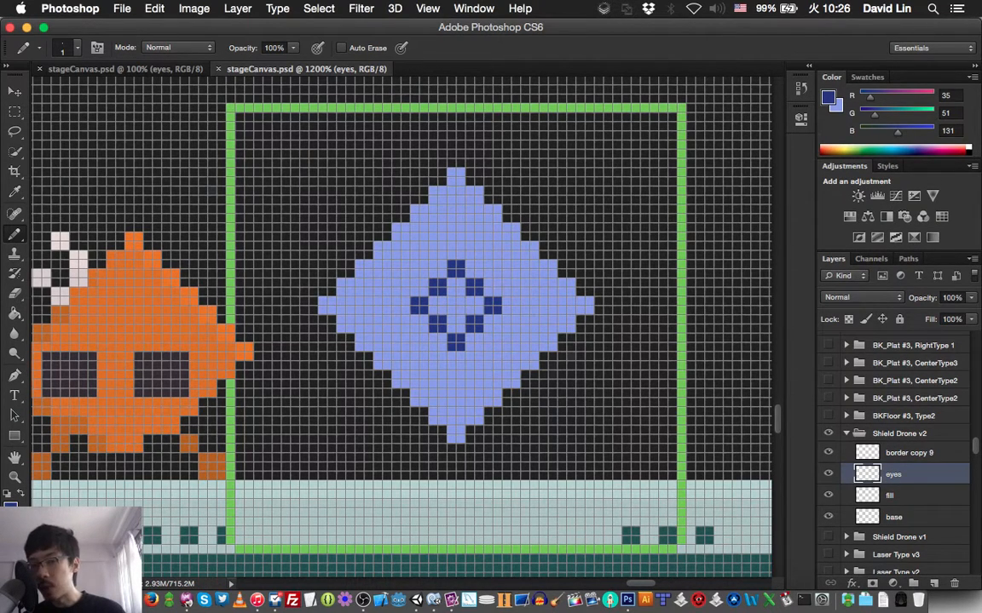
# - Fill the inside of the eye outline with solid dark blue pixels, checking the sprite in the 100% window
pyautogui.moveTo(461, 301); pyautogui.dragTo(461, 310)
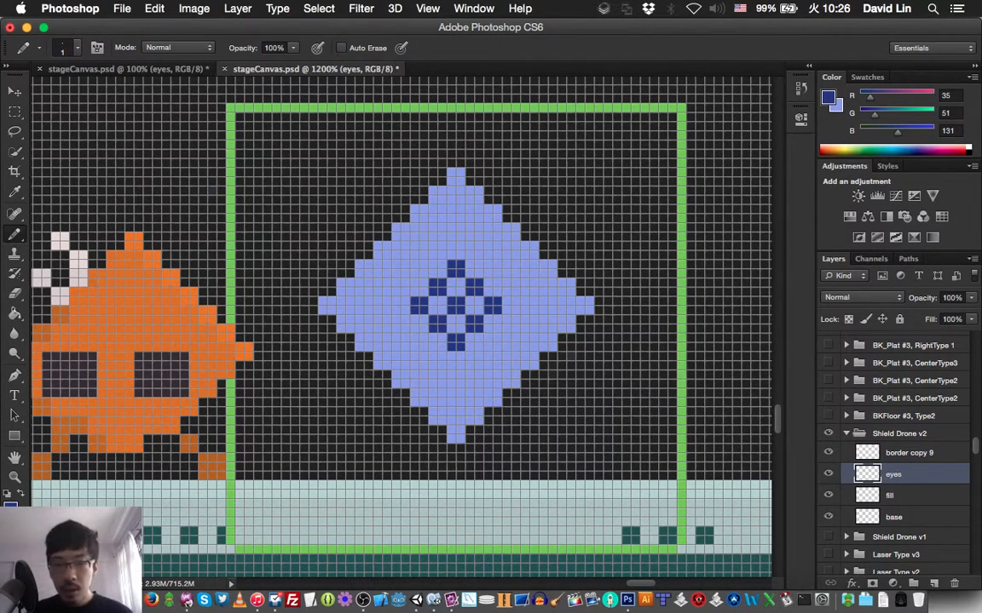
pyautogui.hotkey('ctrl', 'Tab')
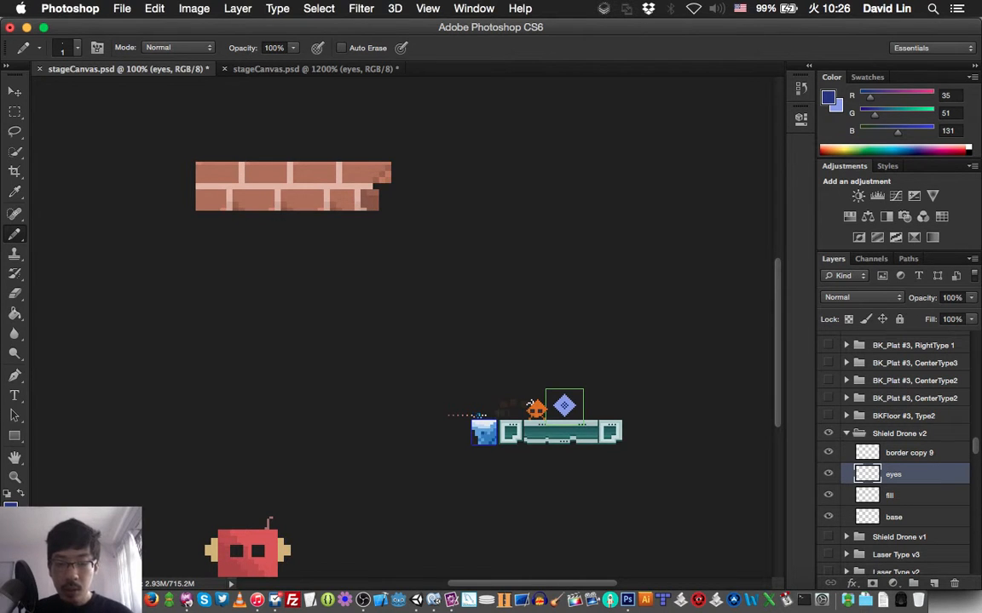
pyautogui.hotkey('ctrl', 'Tab')
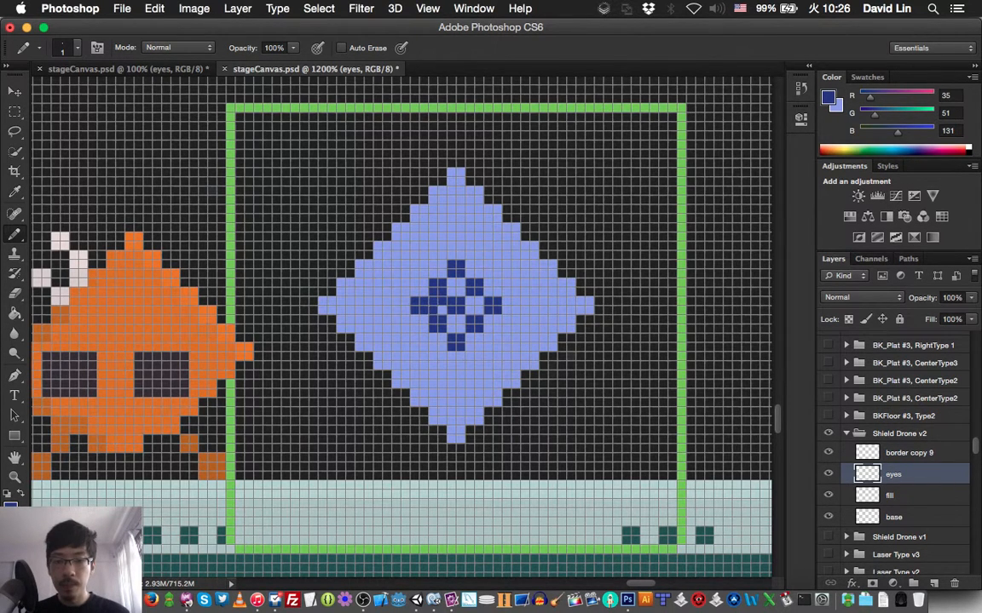
pyautogui.moveTo(469, 309)
pyautogui.mouseDown()
pyautogui.moveTo(451, 283)
pyautogui.moveTo(461, 282)
pyautogui.mouseUp()
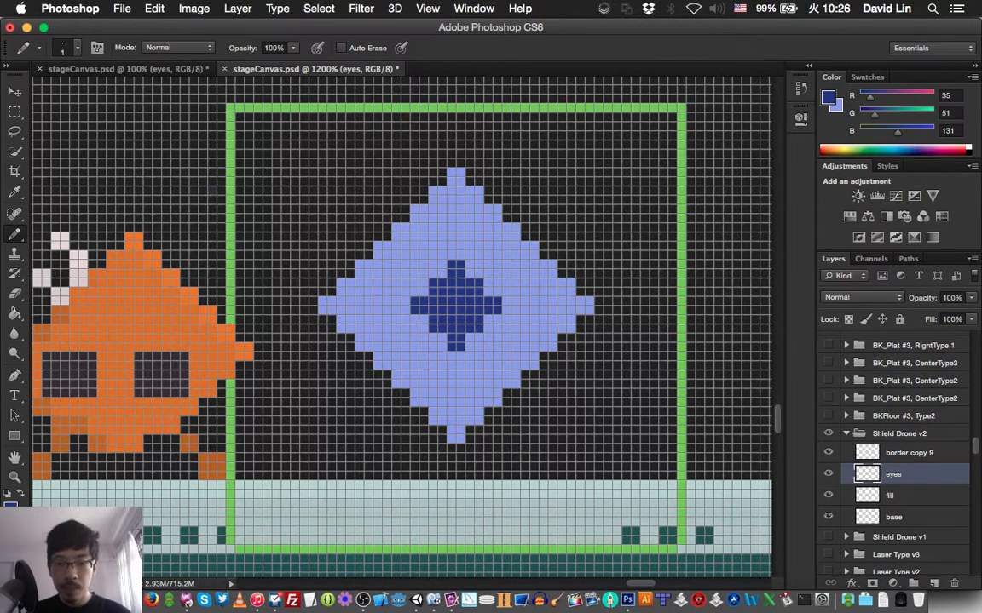
pyautogui.hotkey('ctrl', 'Tab')
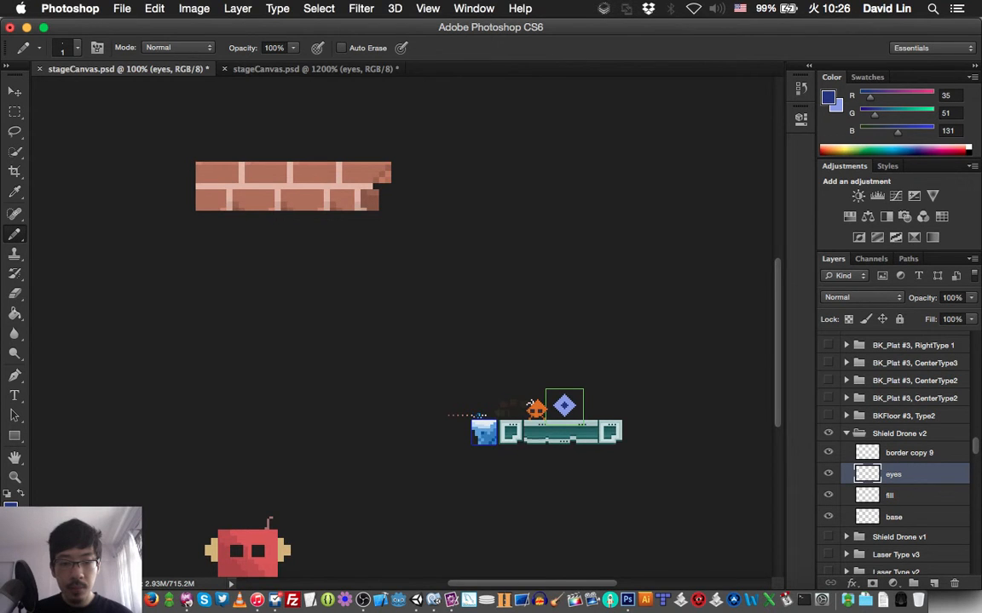
pyautogui.hotkey('ctrl', 'Tab')
# - Move the dark blue eye 4 pixels to the right within the diamond and check the sprite at 100%
pyautogui.press('v')
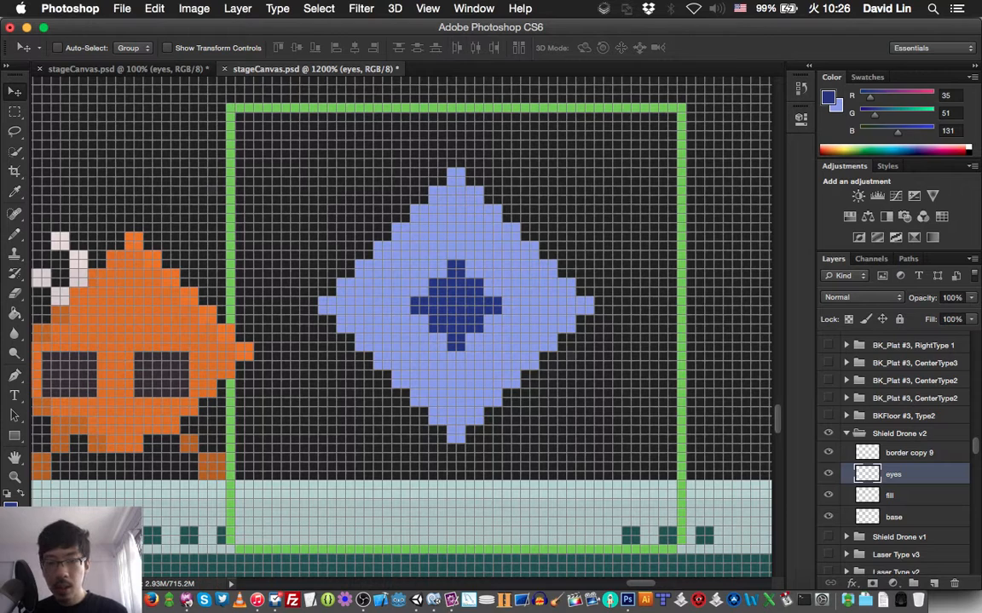
pyautogui.press('Right')
pyautogui.press('Right')
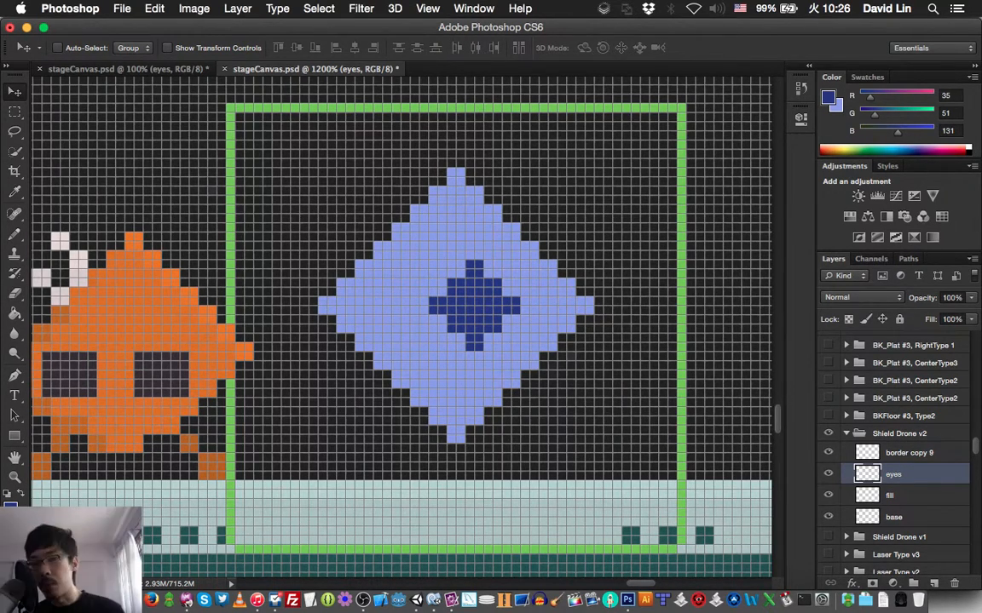
pyautogui.press('Right')
pyautogui.press('Right')
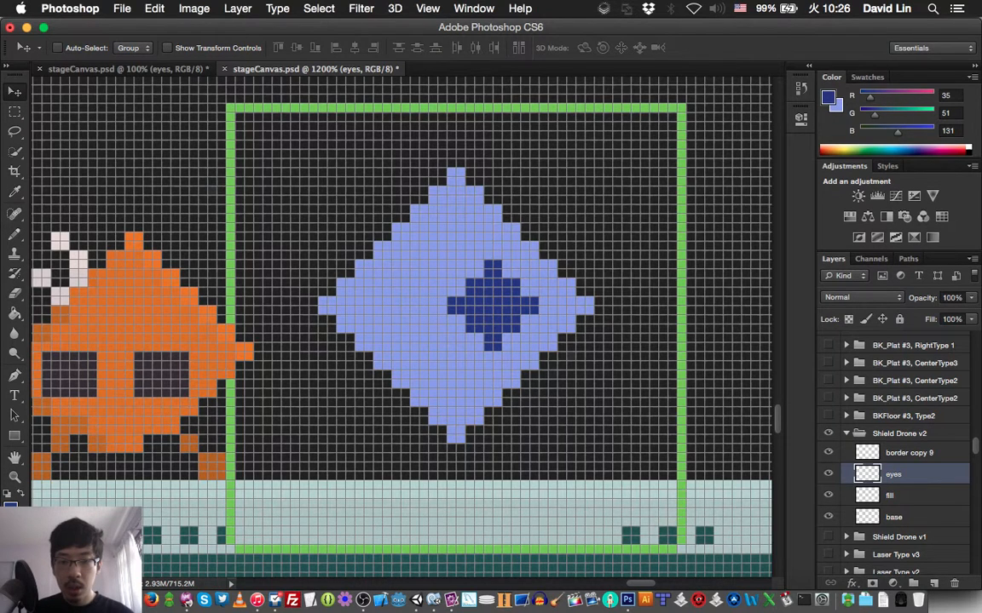
pyautogui.hotkey('ctrl', 'Tab')
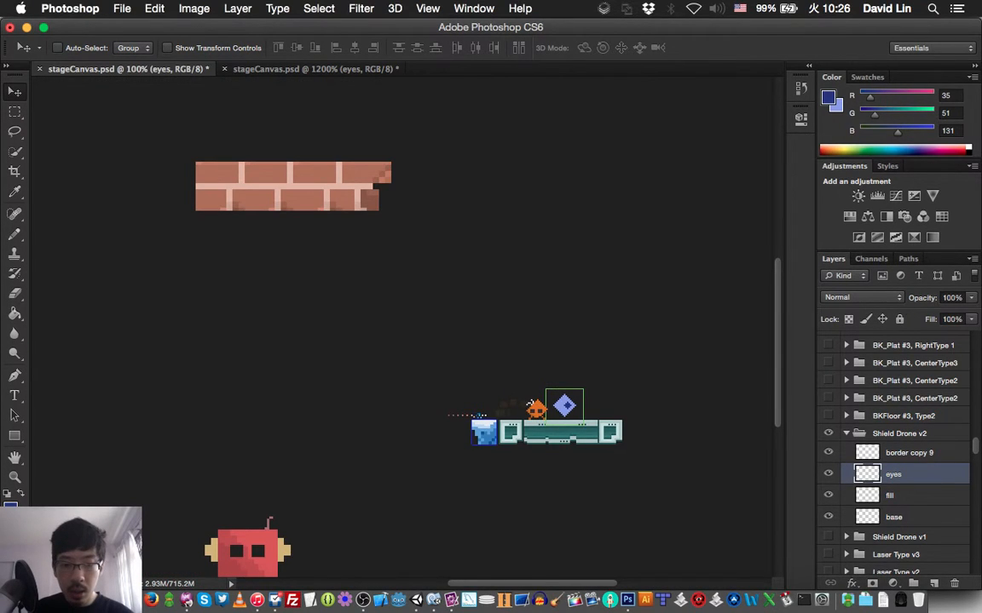
pyautogui.hotkey('ctrl', 'Tab')
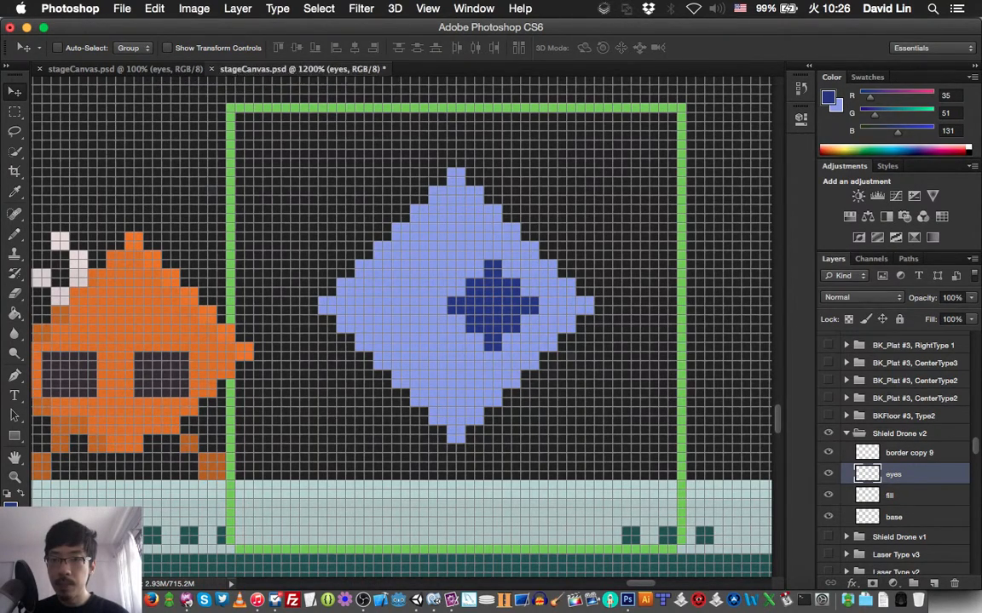
# - Detach the 1200% and 100% views of stageCanvas.psd into separate floating windows
pyautogui.moveTo(307, 69); pyautogui.dragTo(90, 99)
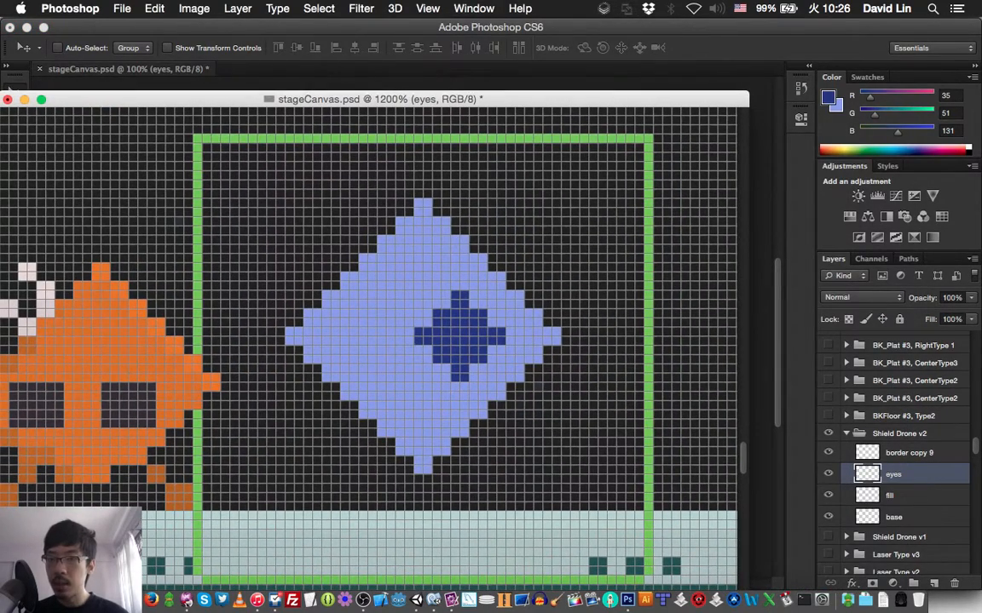
pyautogui.moveTo(128, 69); pyautogui.dragTo(116, 26)
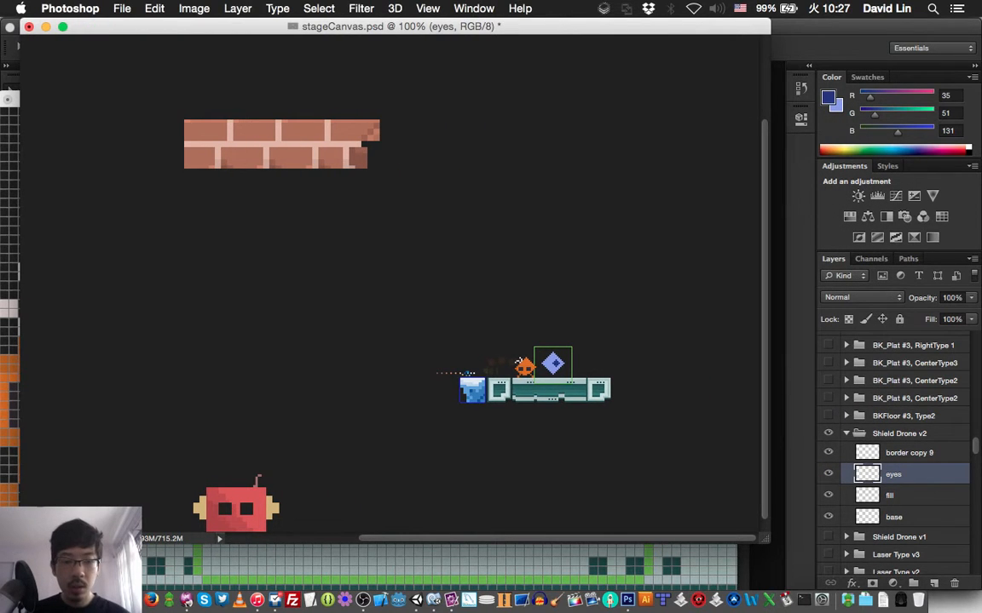
pyautogui.scroll(-1, 392, 285)
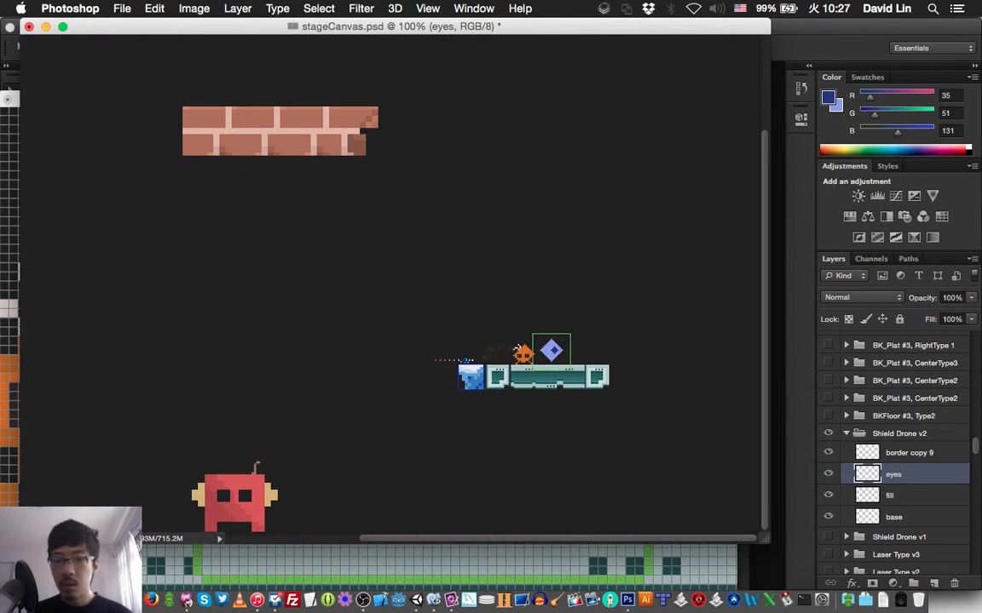
pyautogui.press('super+grave')
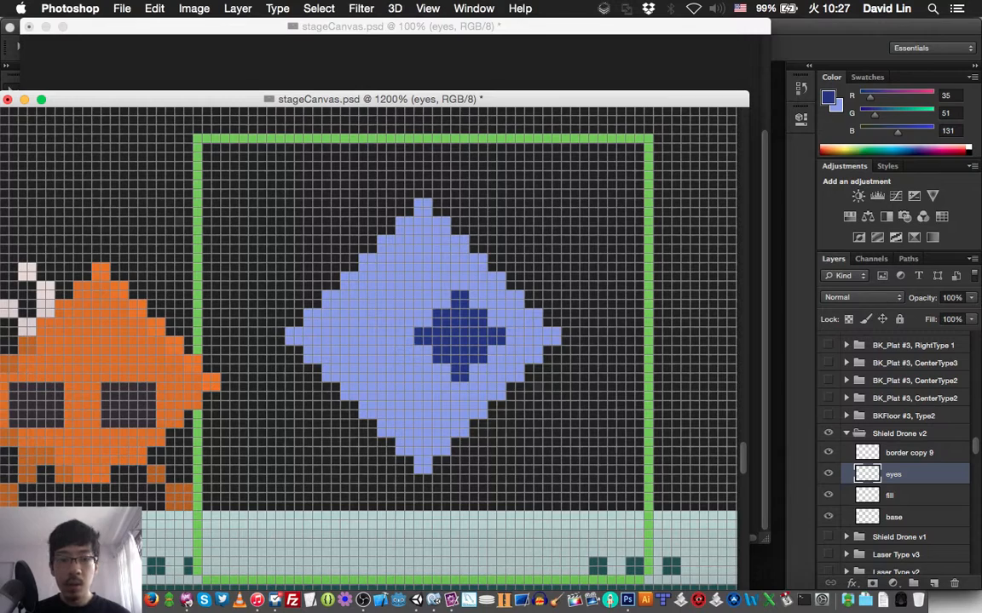
pyautogui.scroll(-5, 368, 341)
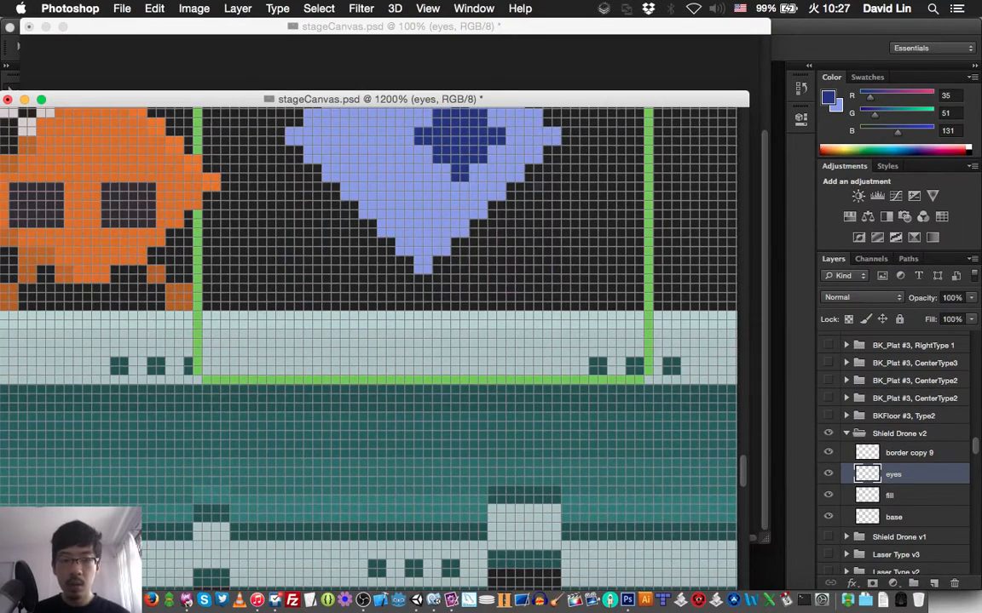
pyautogui.scroll(-8, 368, 340)
# - Reposition the two floating windows, shifting the 100% one partly off-screen so its sprite area sits beside the 1200% one
pyautogui.moveTo(230, 99); pyautogui.dragTo(308, 91)
pyautogui.moveTo(307, 26); pyautogui.dragTo(215, 28)
pyautogui.moveTo(340, 28); pyautogui.dragTo(40, 34)
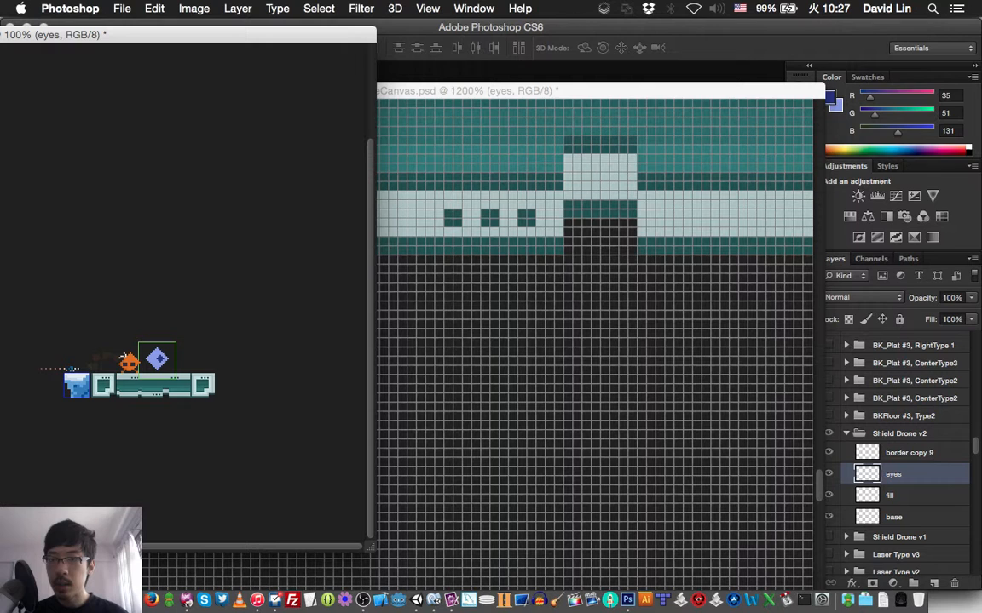
pyautogui.moveTo(247, 35); pyautogui.dragTo(175, 27)
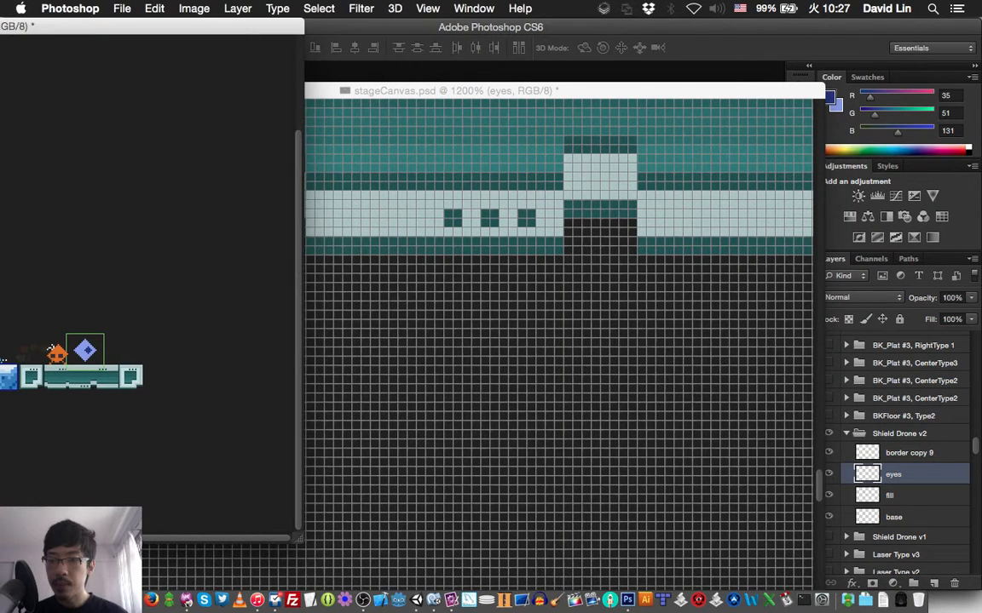
# - Bring the 1200% window of stageCanvas.psd to the front, raise it, and bring the Shield Drone sprite into view
pyautogui.click(426, 307)
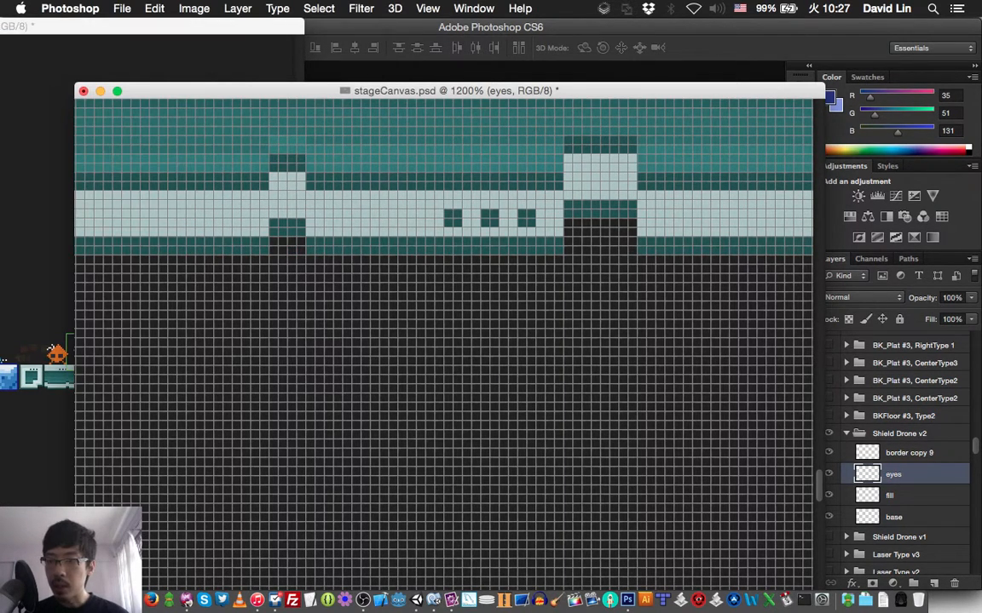
pyautogui.moveTo(340, 91); pyautogui.dragTo(338, 50)
pyautogui.hscroll(-3, 440, 299)
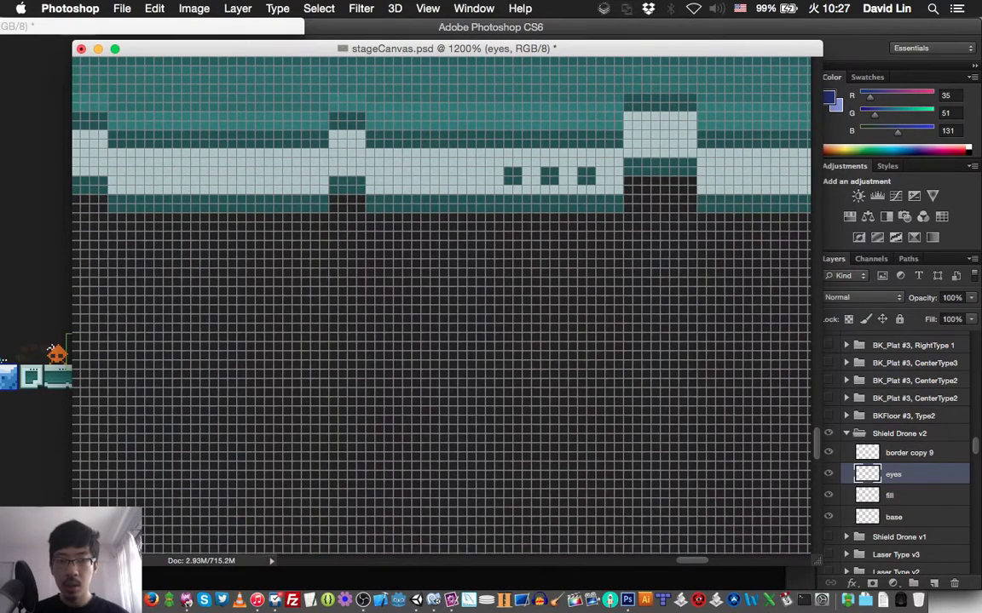
pyautogui.hscroll(-6, 441, 298)
pyautogui.scroll(5, 441, 305)
pyautogui.hscroll(8, 440, 305)
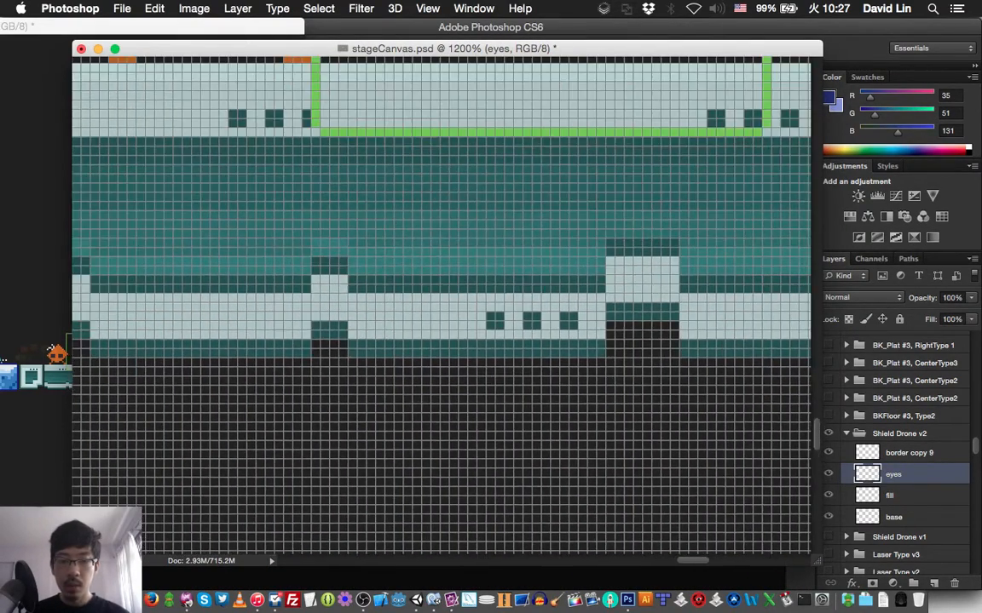
pyautogui.scroll(4, 440, 305)
pyautogui.hscroll(4, 441, 305)
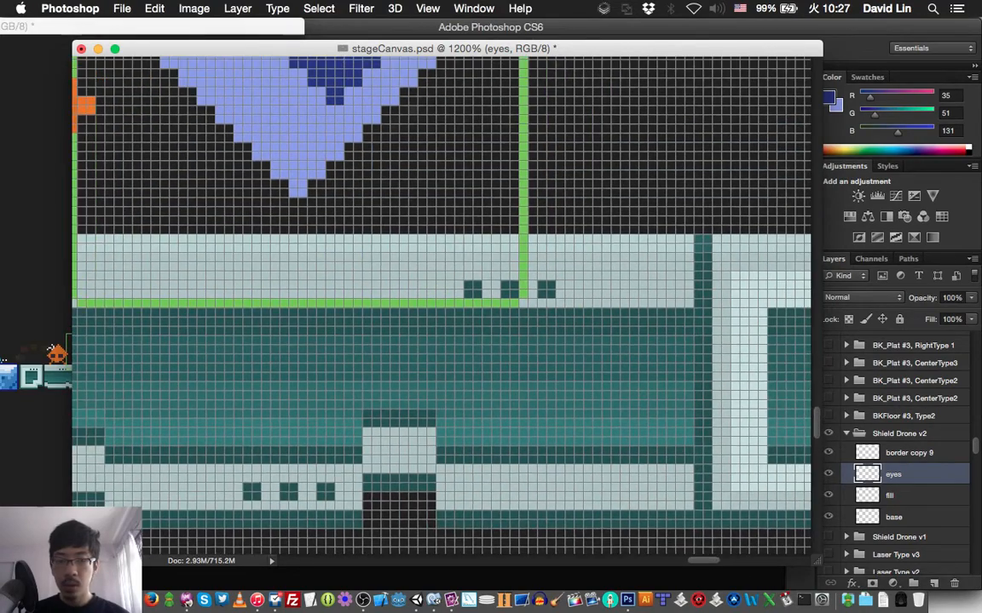
pyautogui.scroll(5, 440, 305)
pyautogui.hscroll(2, 440, 305)
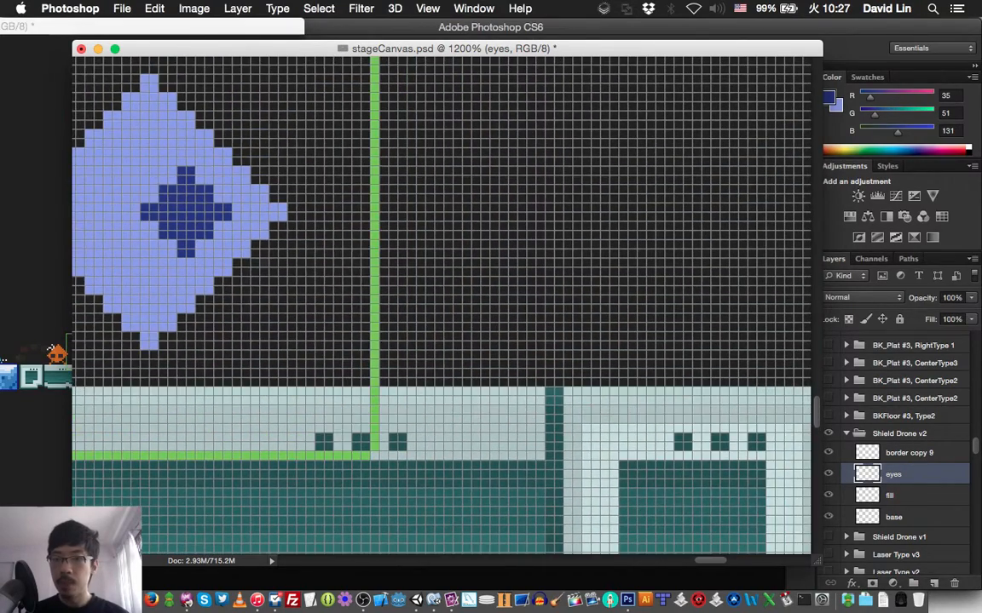
pyautogui.hscroll(-4, 441, 305)
pyautogui.scroll(1, 440, 305)
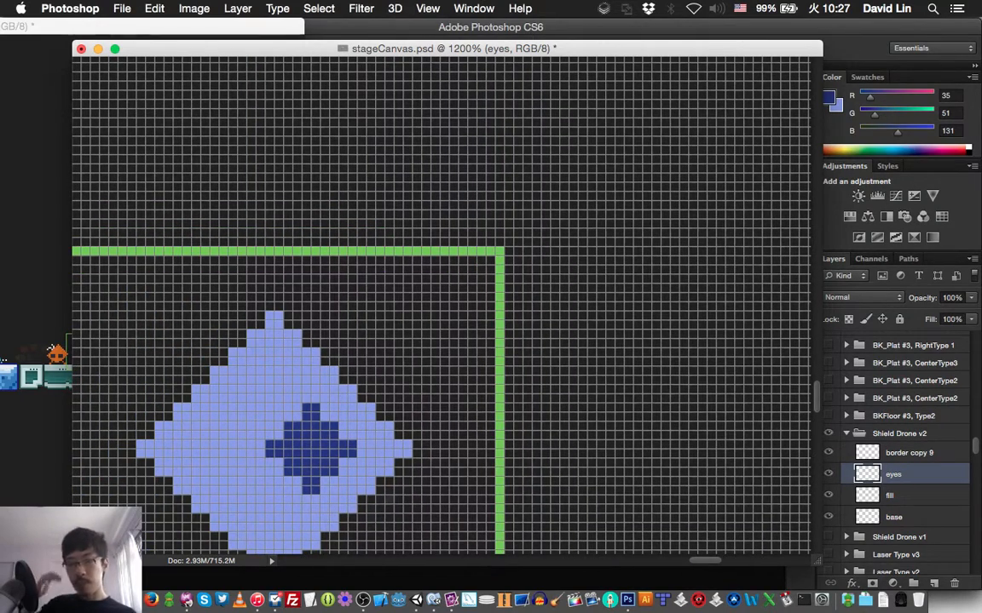
# - Center the drone sprite in the 1200% window, then narrow and shift that window so the sprite in the 100% window is uncovered
pyautogui.scroll(-3, 441, 305)
pyautogui.hscroll(-2, 440, 305)
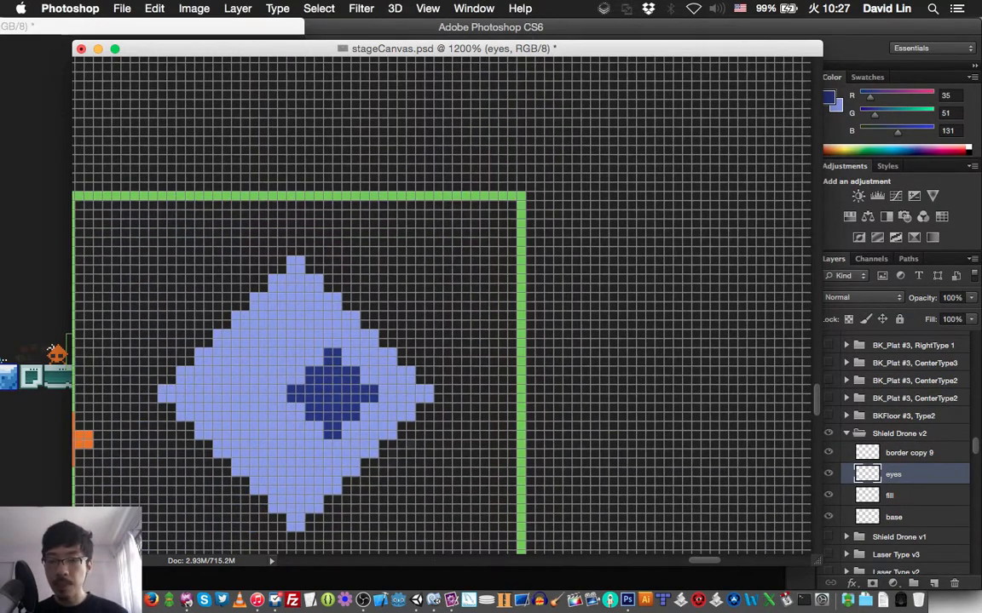
pyautogui.scroll(-2, 440, 305)
pyautogui.hscroll(-3, 440, 305)
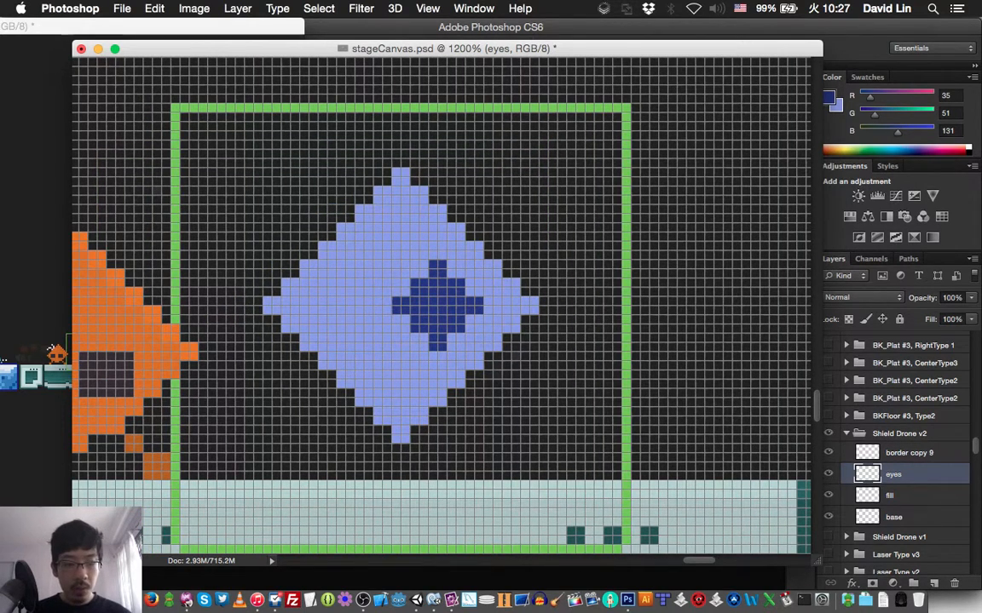
pyautogui.moveTo(819, 562); pyautogui.dragTo(700, 566)
pyautogui.moveTo(546, 49); pyautogui.dragTo(624, 50)
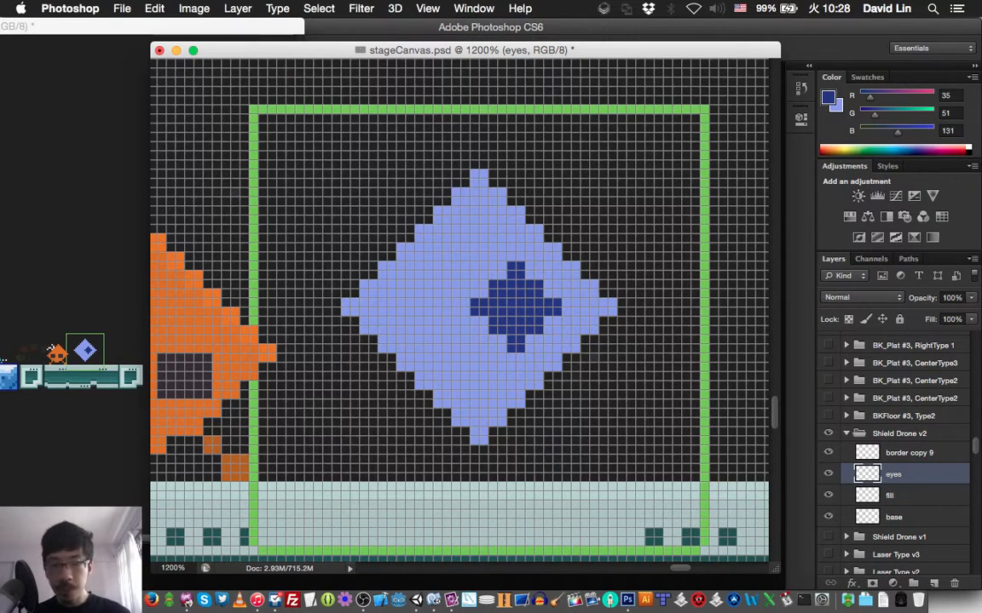
# - Move the dark blue eye 7 pixels left past the diamond's center, then bring it back 3 pixels so it is centered
pyautogui.press('Left')
pyautogui.press('Left')
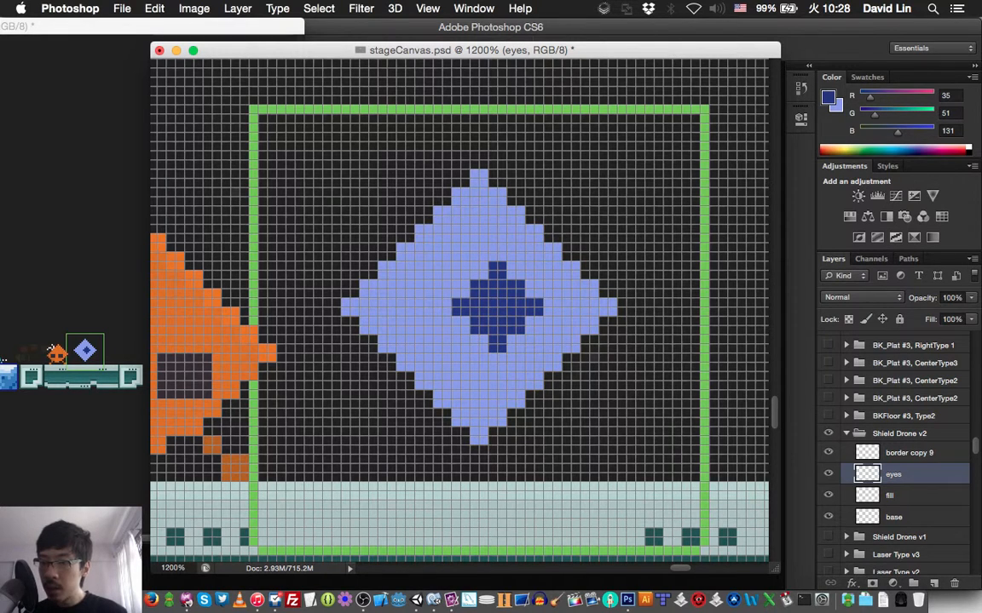
pyautogui.press('Left')
pyautogui.press('Left')
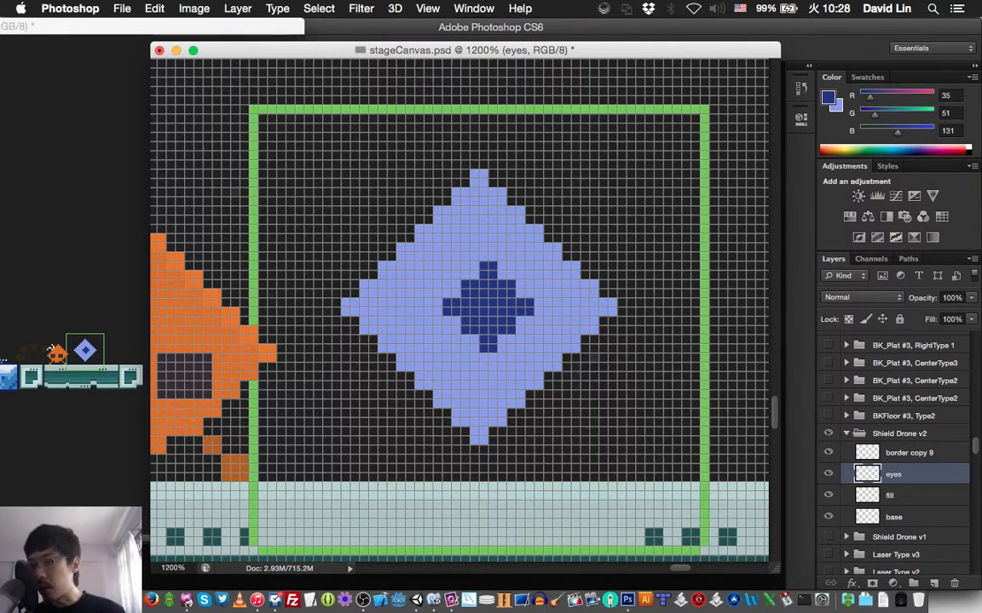
pyautogui.press('Left')
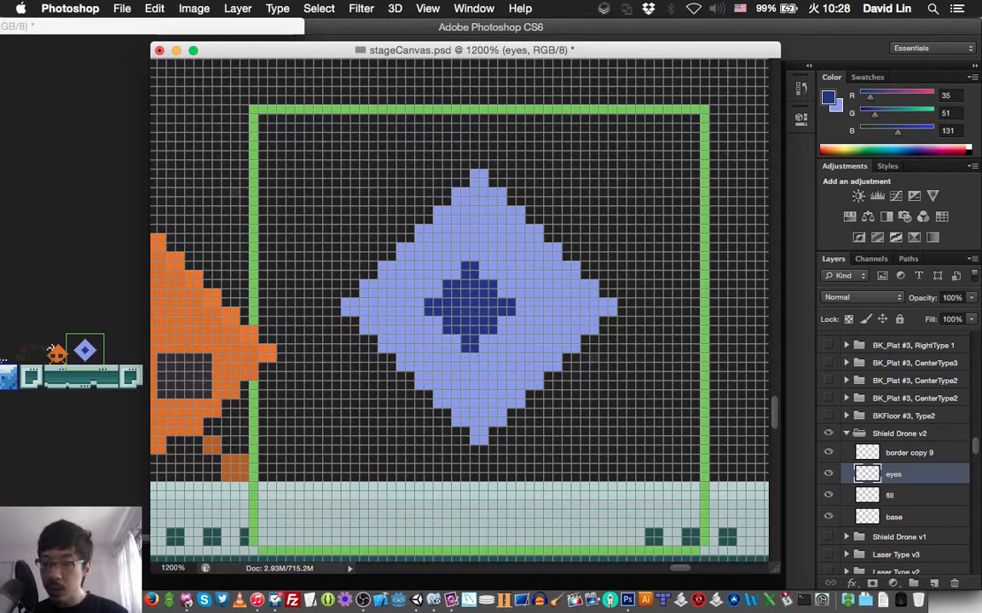
pyautogui.press('Left')
pyautogui.press('Left')
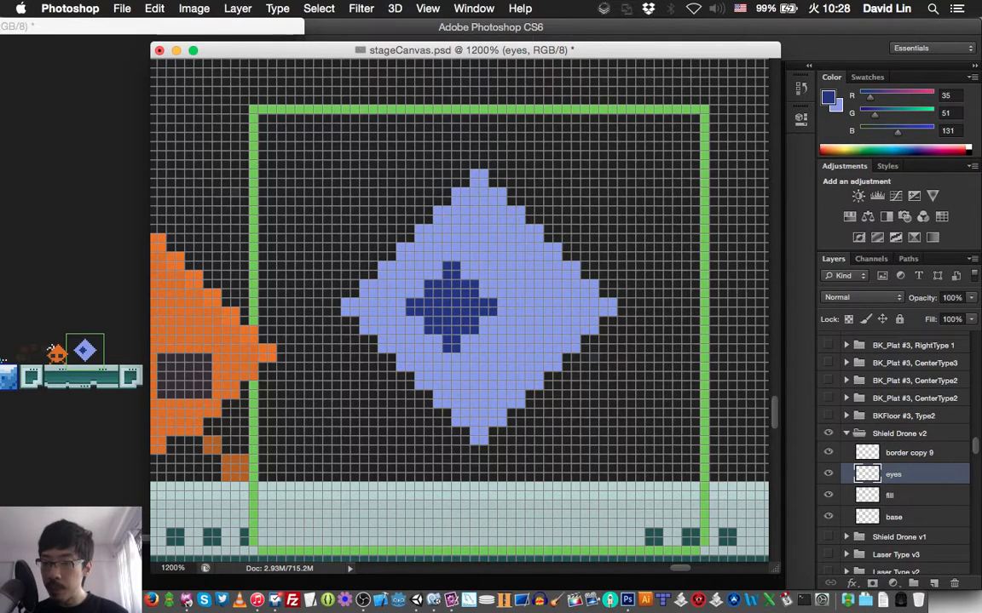
pyautogui.press('Right')
pyautogui.press('Right')
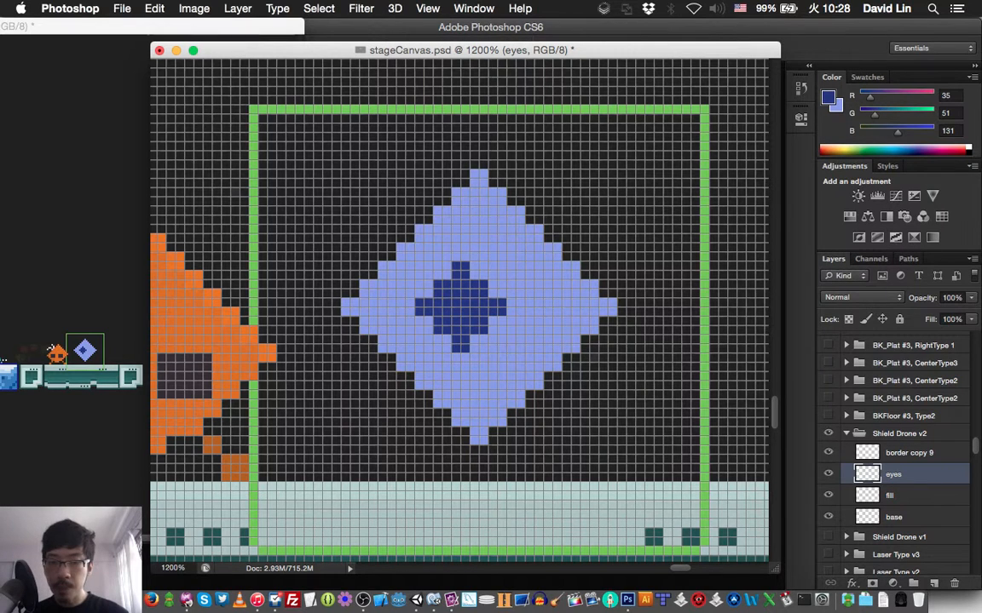
pyautogui.press('Right')
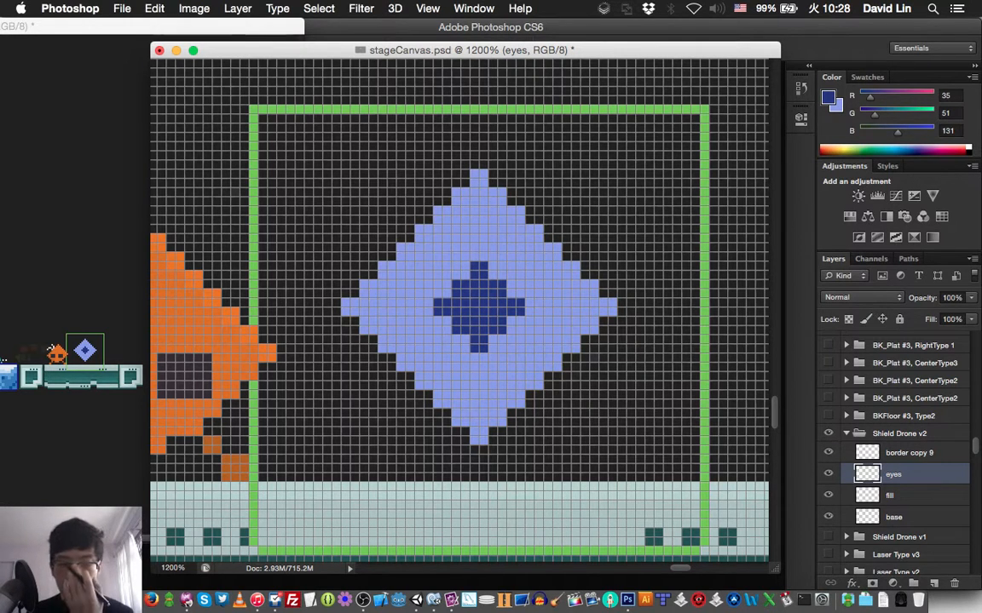
# - Create a new layer named "right pattern" above the eyes layer in the Shield Drone v2 group
pyautogui.press('super+shift+n')
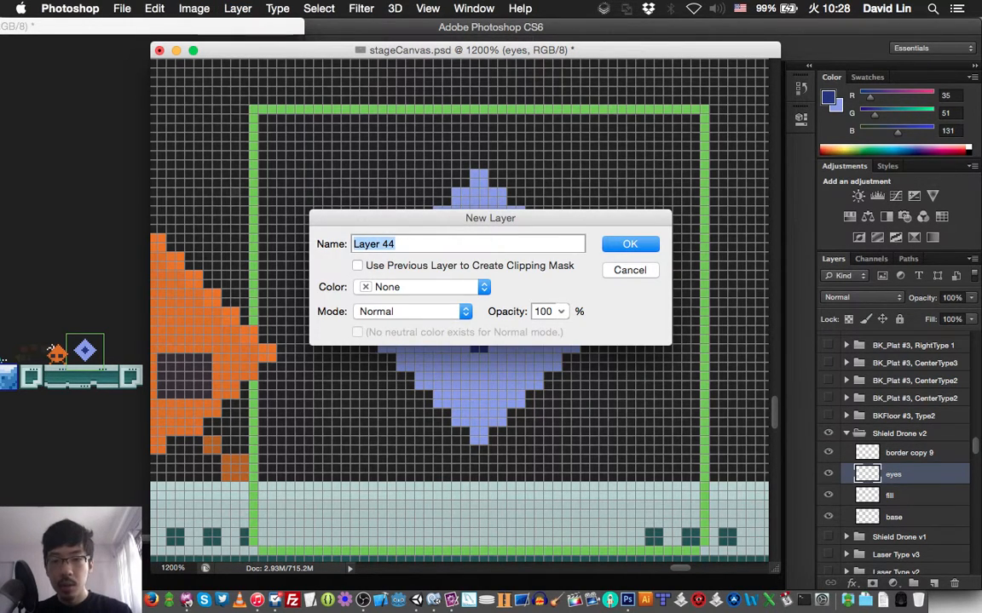
pyautogui.write('right pattern')
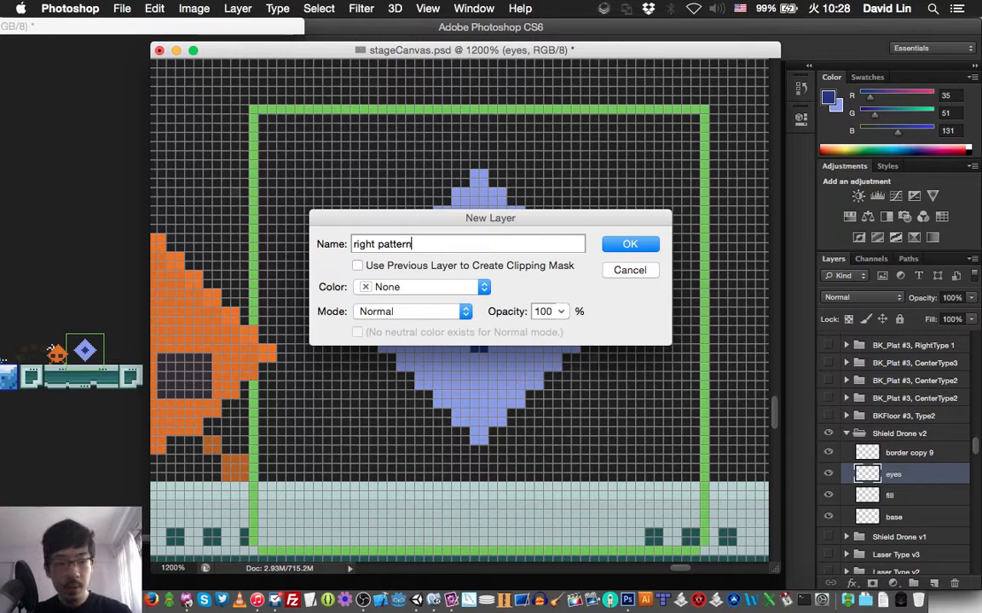
pyautogui.press('Return')
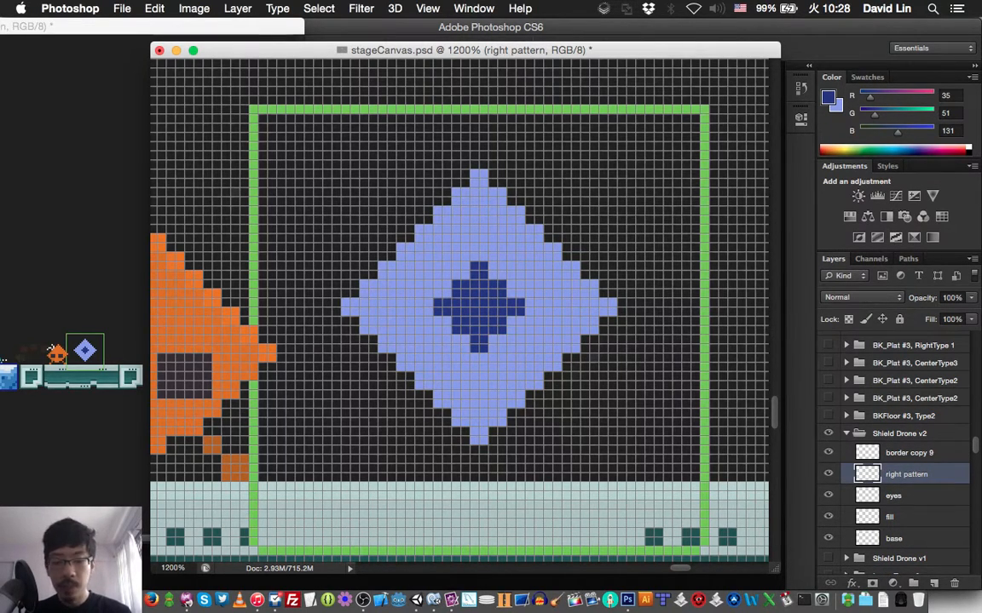
# - Sample the diamond's light blue and set the foreground color to the slightly darker shade #8392de
pyautogui.keyDown('alt'); pyautogui.click(541, 300); pyautogui.keyUp('alt')
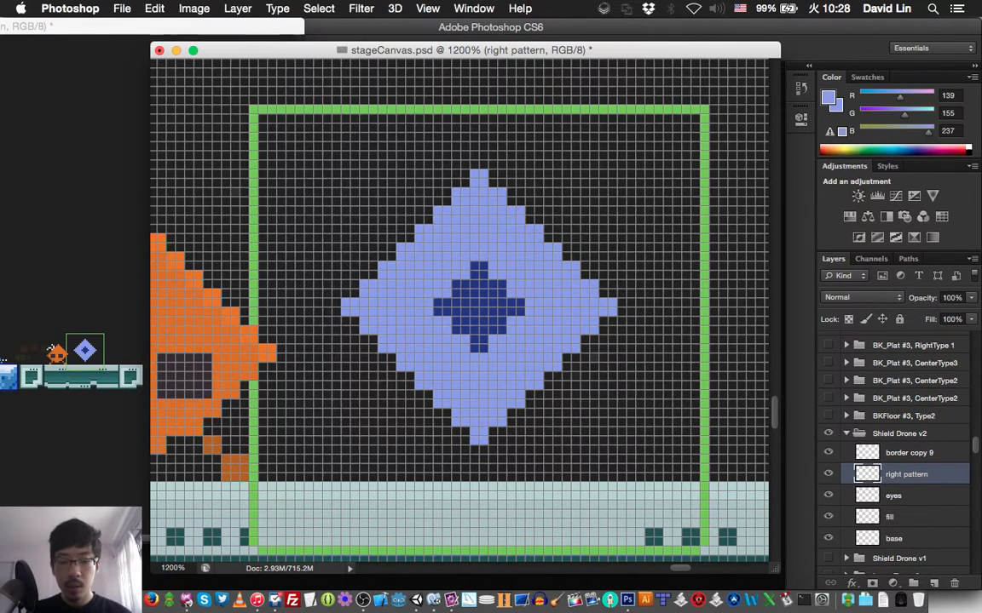
pyautogui.press('n')
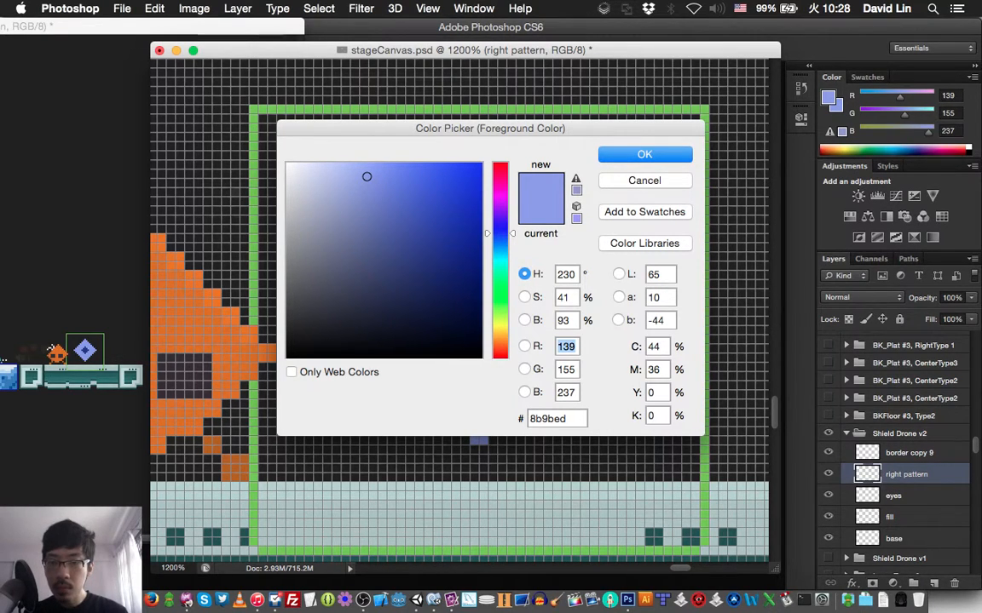
pyautogui.click(367, 188)
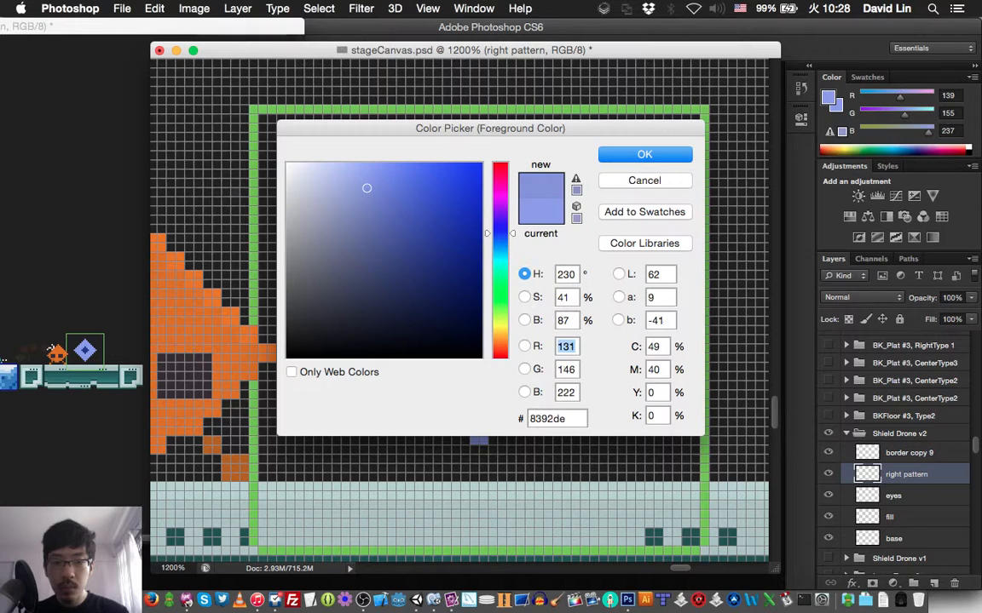
pyautogui.press('Return')
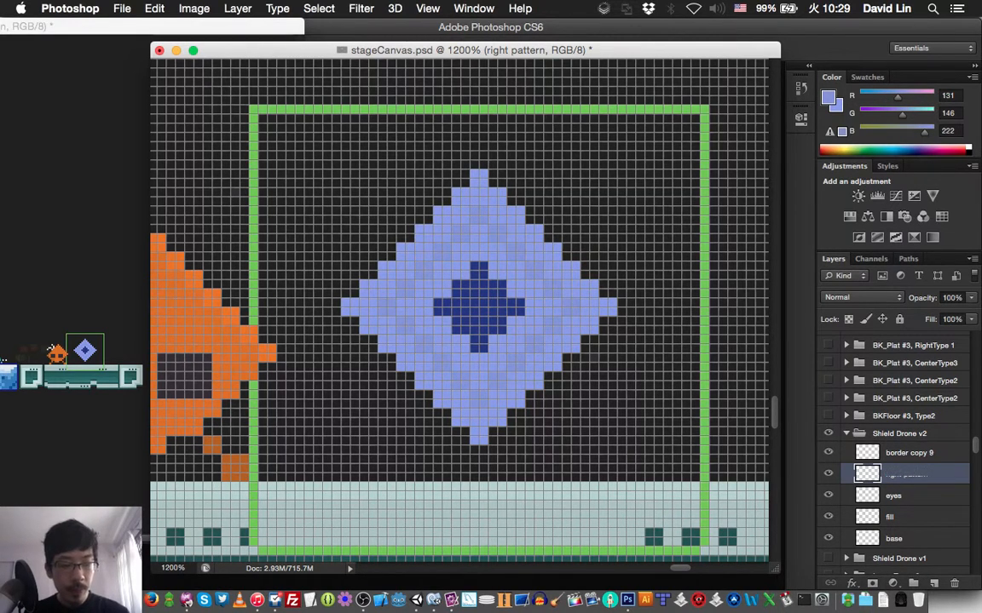
# - Rename the "right pattern" layer as "shade1" and undo the unwanted shading strokes on it
pyautogui.doubleClick(907, 474)
pyautogui.write('shade')
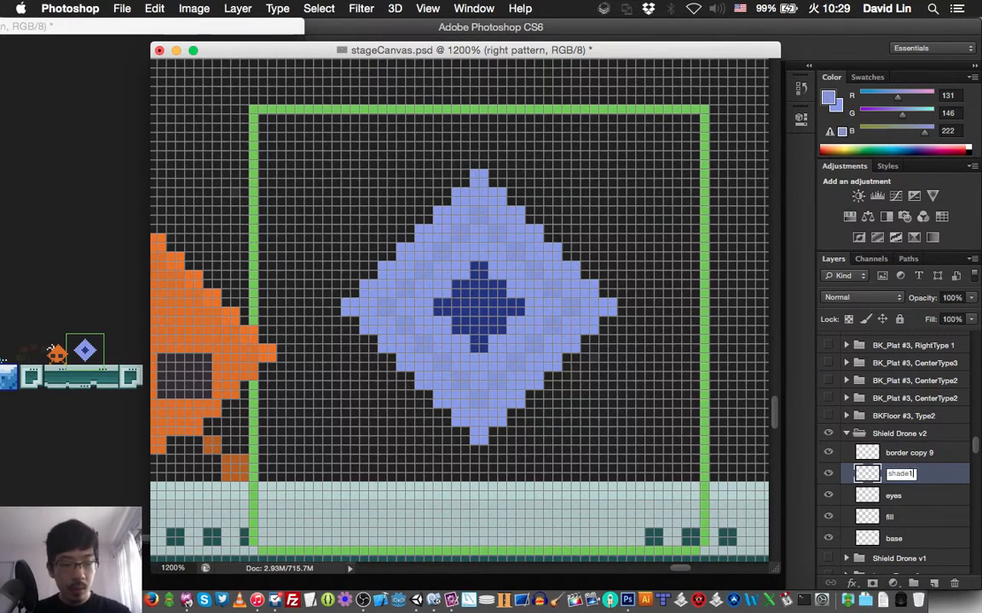
pyautogui.write('1')
pyautogui.press('Return')
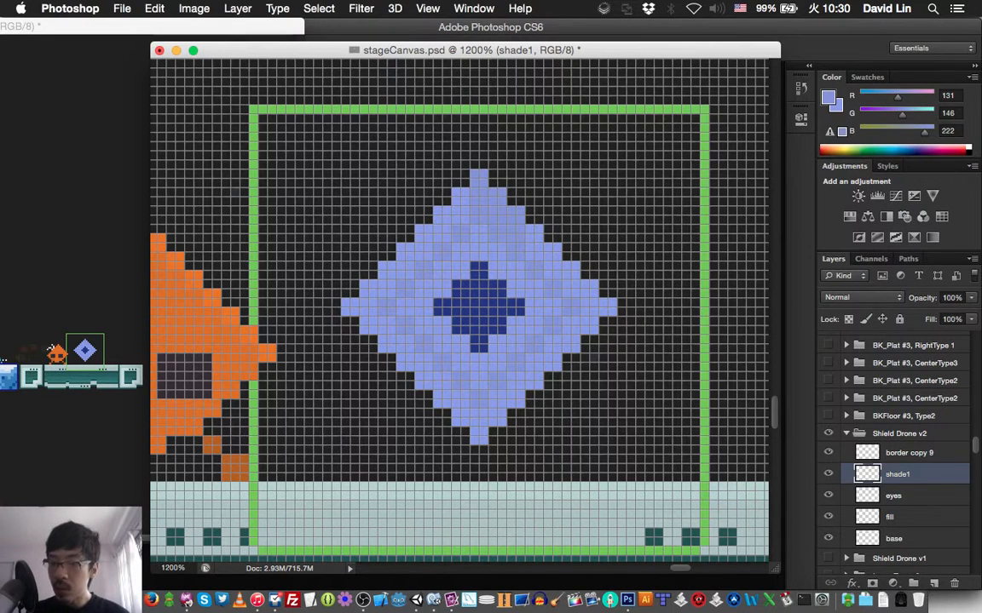
pyautogui.press('super+z')
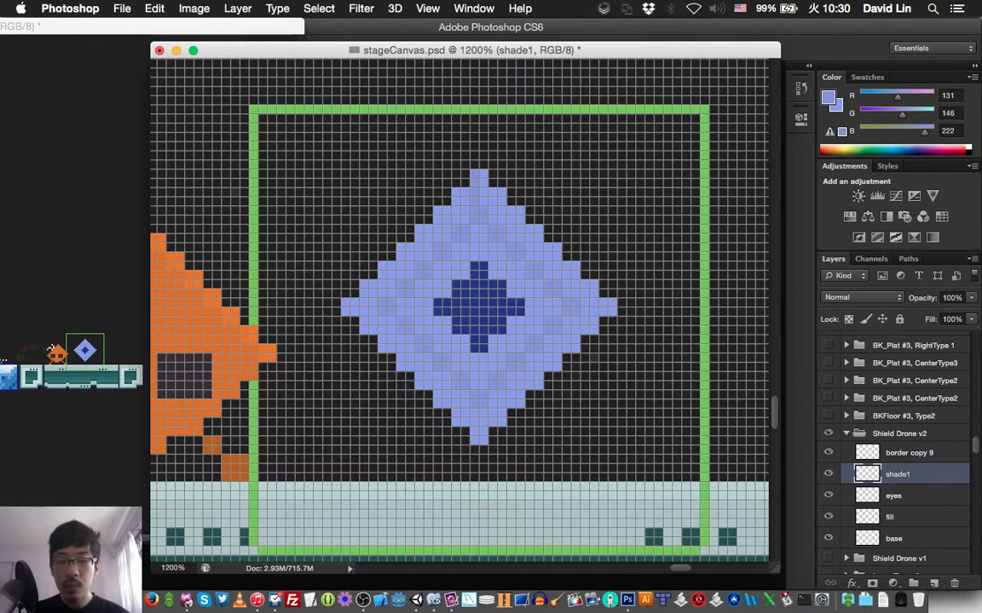
pyautogui.press('super+z')
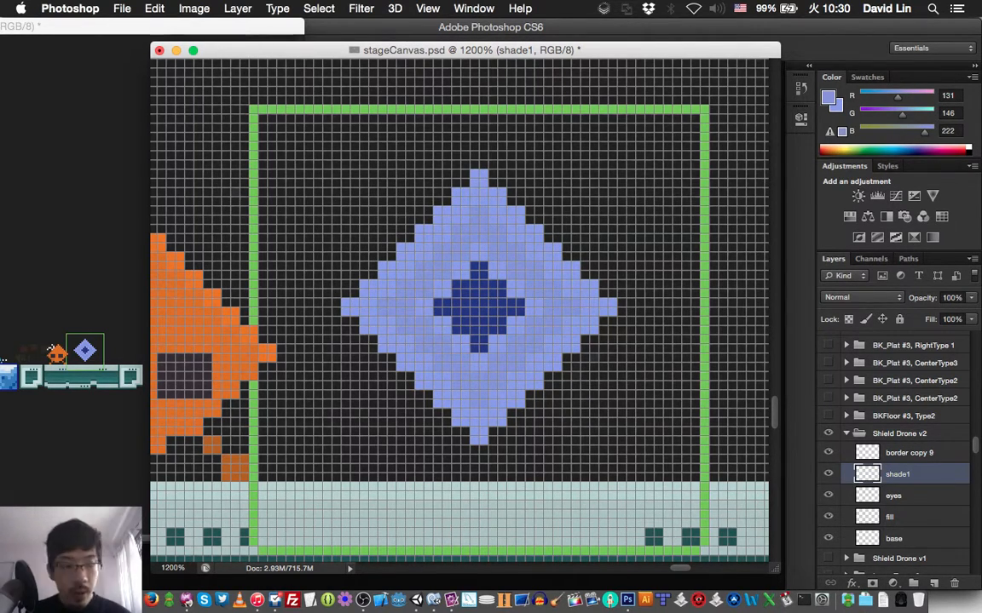
# - Create a new layer named "shade2" above shade1 for the next shading tone
pyautogui.press('super+shift+n')
pyautogui.write('shade2')
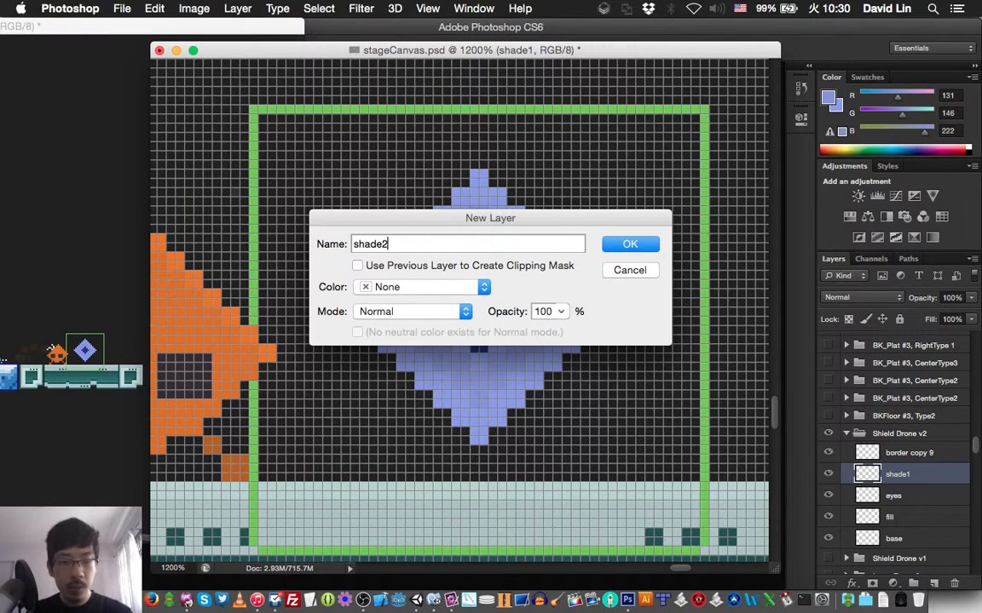
pyautogui.press('Return')
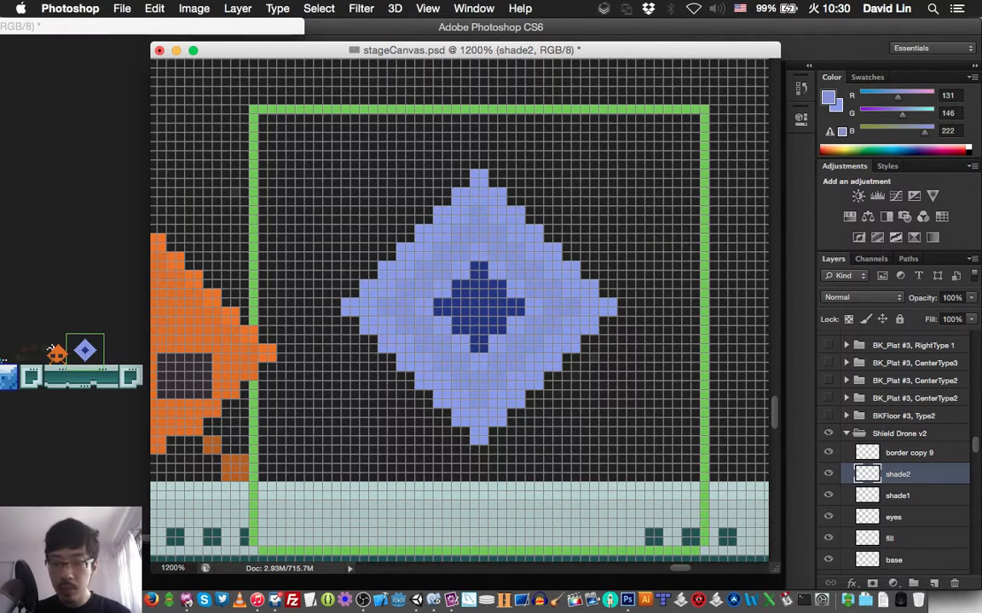
# - Darken the foreground color to RGB 122, 136, 207, keeping the same blue hue
pyautogui.press('n')
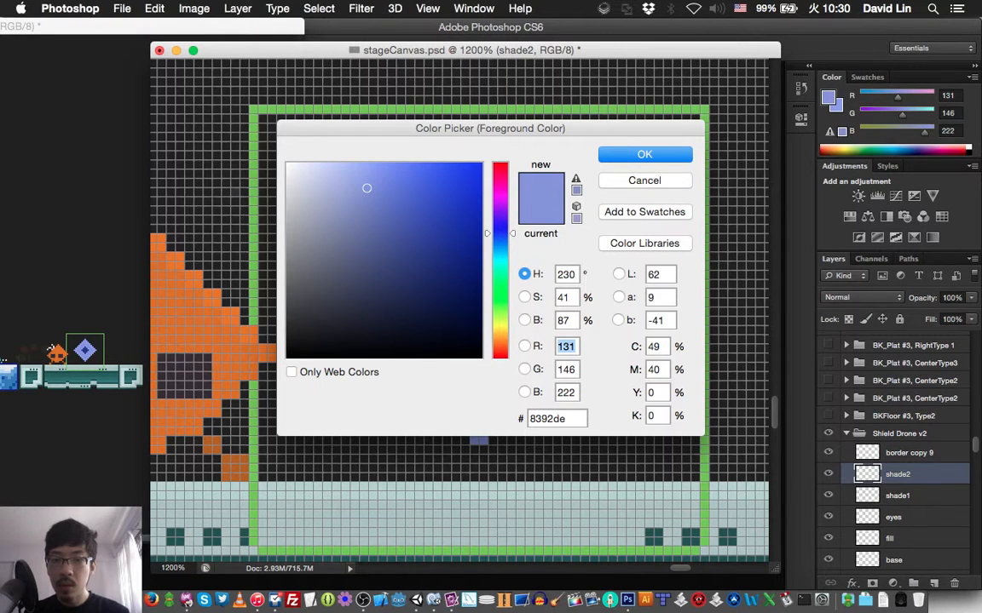
pyautogui.moveTo(366, 188); pyautogui.dragTo(367, 199)
pyautogui.press('Return')
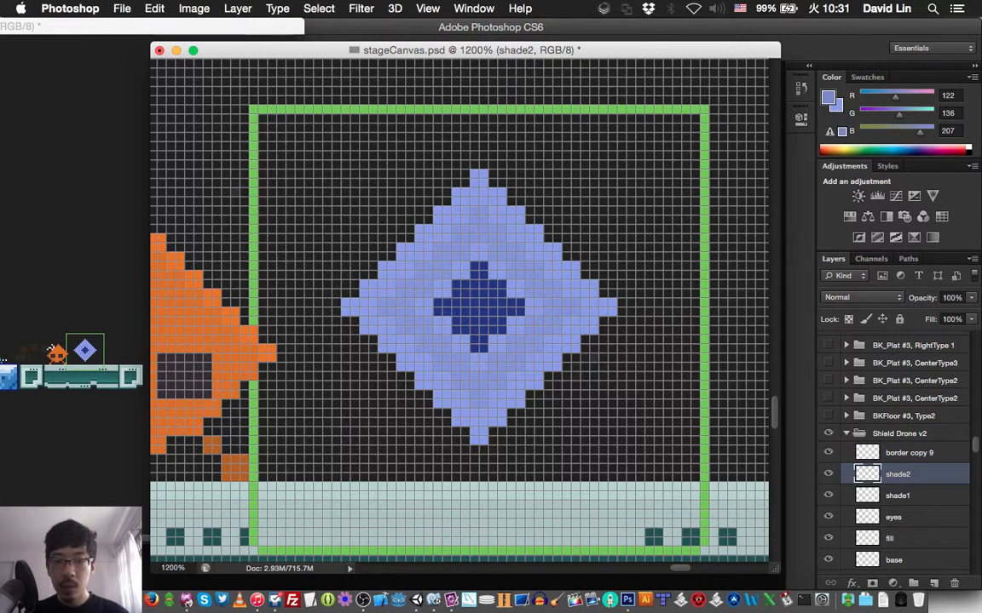
# - Paint darker blue shading pixels on shade2 over the diamond's right side, from the top tip past the right tip to the bottom tip
pyautogui.moveTo(483, 193); pyautogui.dragTo(475, 201)
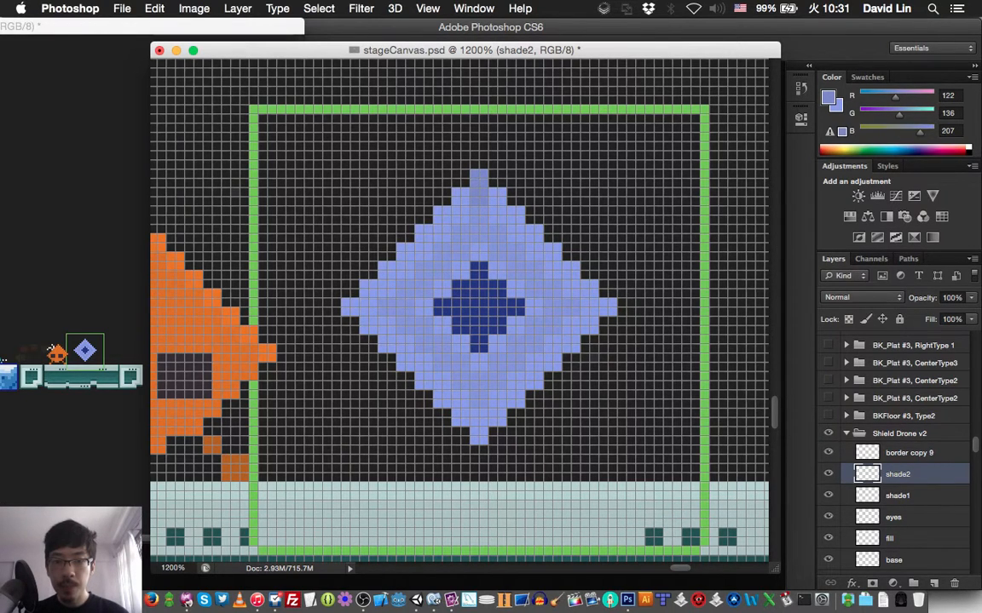
pyautogui.click(501, 201)
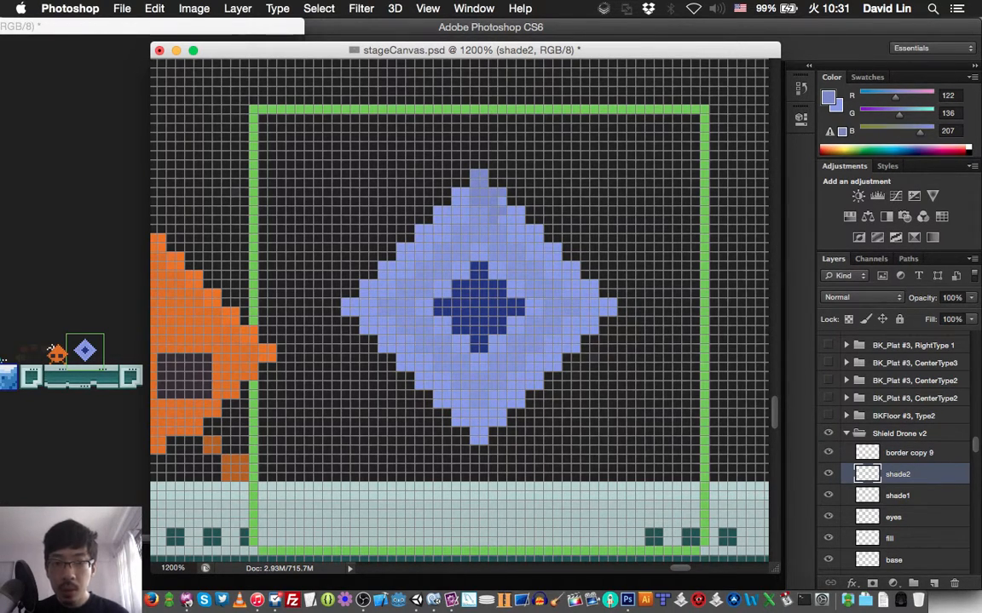
pyautogui.click(520, 220)
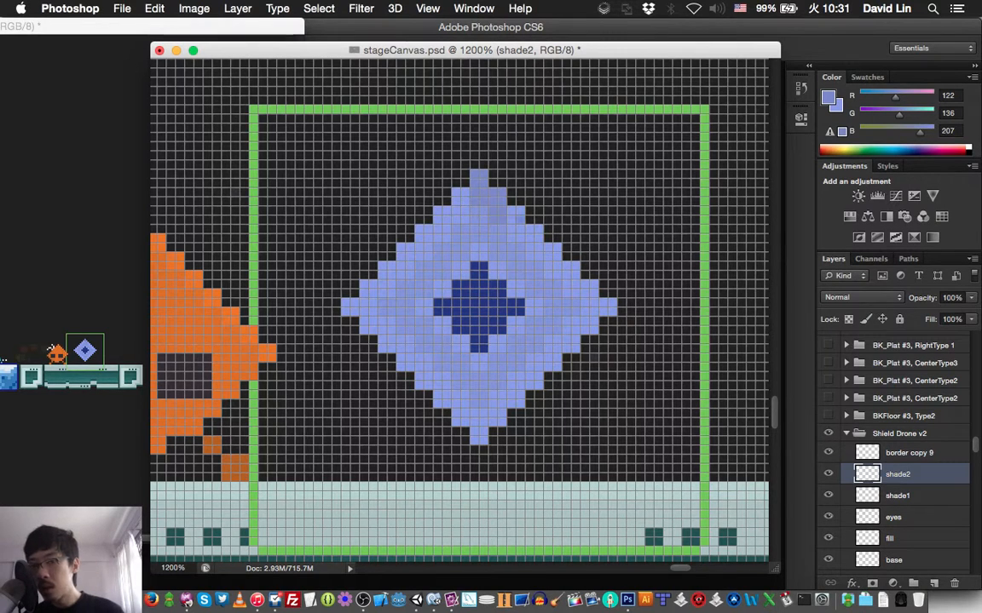
pyautogui.moveTo(511, 210)
pyautogui.mouseDown()
pyautogui.moveTo(520, 210)
pyautogui.moveTo(511, 238)
pyautogui.moveTo(535, 228)
pyautogui.moveTo(539, 247)
pyautogui.moveTo(530, 247)
pyautogui.moveTo(557, 265)
pyautogui.moveTo(510, 248)
pyautogui.mouseUp()
pyautogui.click(519, 228)
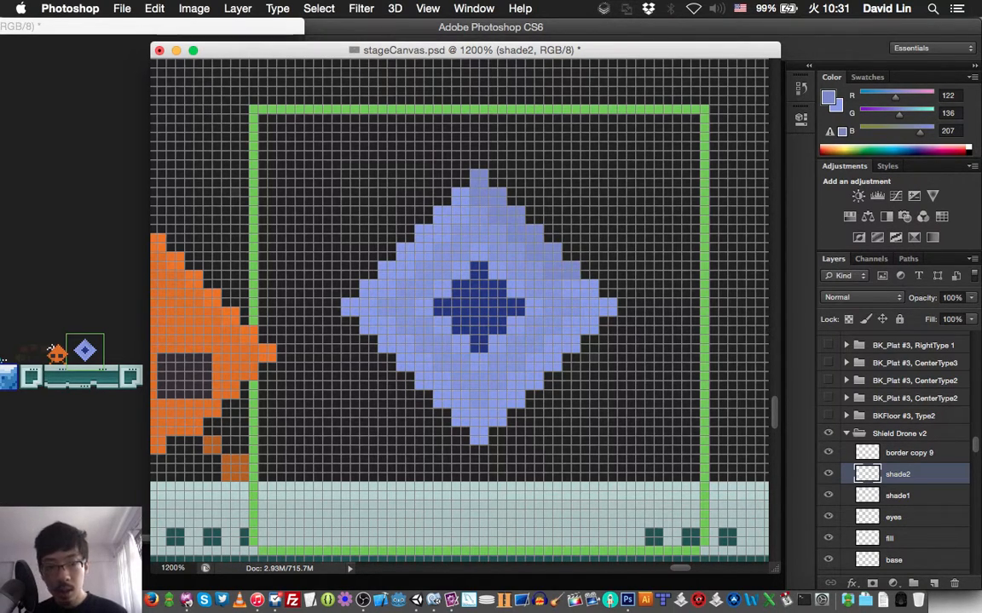
pyautogui.moveTo(566, 275); pyautogui.dragTo(585, 292)
pyautogui.moveTo(513, 255); pyautogui.dragTo(525, 265)
pyautogui.moveTo(584, 292)
pyautogui.mouseDown()
pyautogui.moveTo(594, 287)
pyautogui.moveTo(585, 320)
pyautogui.moveTo(593, 312)
pyautogui.mouseUp()
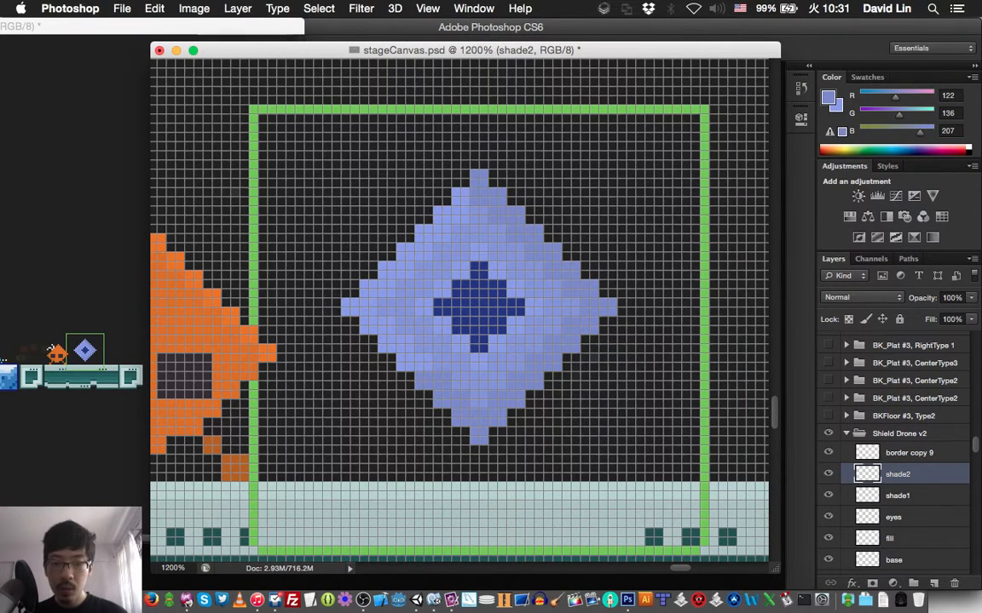
# - Paint matching darker blue shading pixels on shade2 over the diamond's left side and save the document
pyautogui.moveTo(372, 321)
pyautogui.mouseDown()
pyautogui.moveTo(362, 321)
pyautogui.moveTo(371, 330)
pyautogui.moveTo(370, 305)
pyautogui.moveTo(391, 339)
pyautogui.moveTo(382, 347)
pyautogui.moveTo(383, 321)
pyautogui.mouseUp()
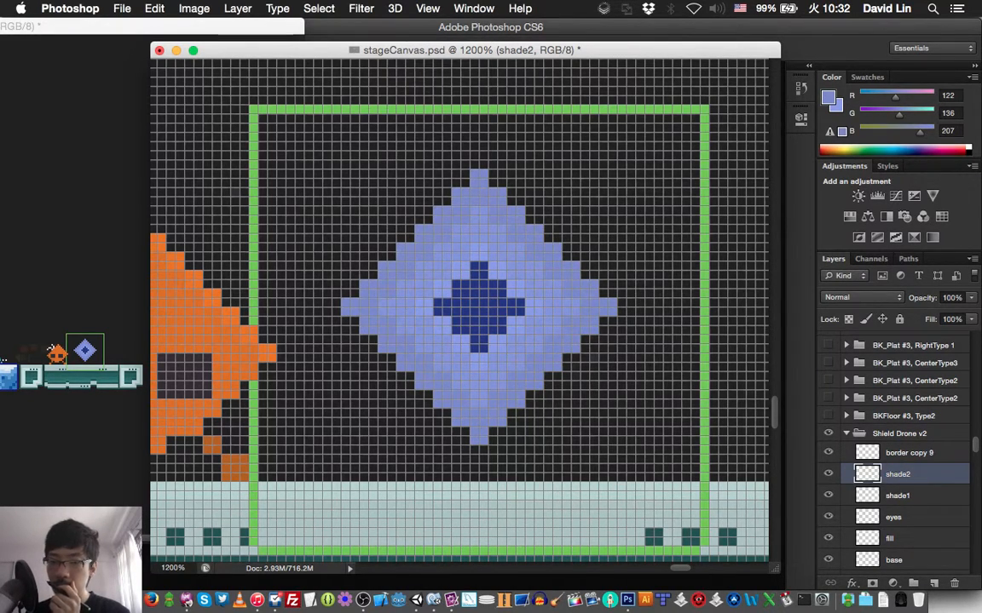
pyautogui.press('super+s')
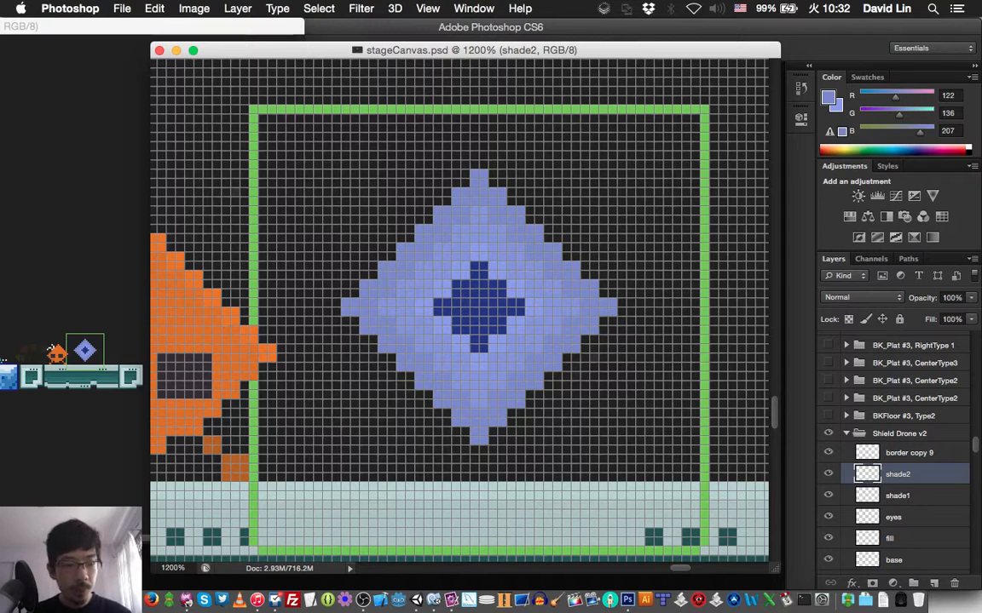
# - Duplicate the Shield Drone v2 group as "Shield Drone v3" and hide the original group
pyautogui.click(846, 433)
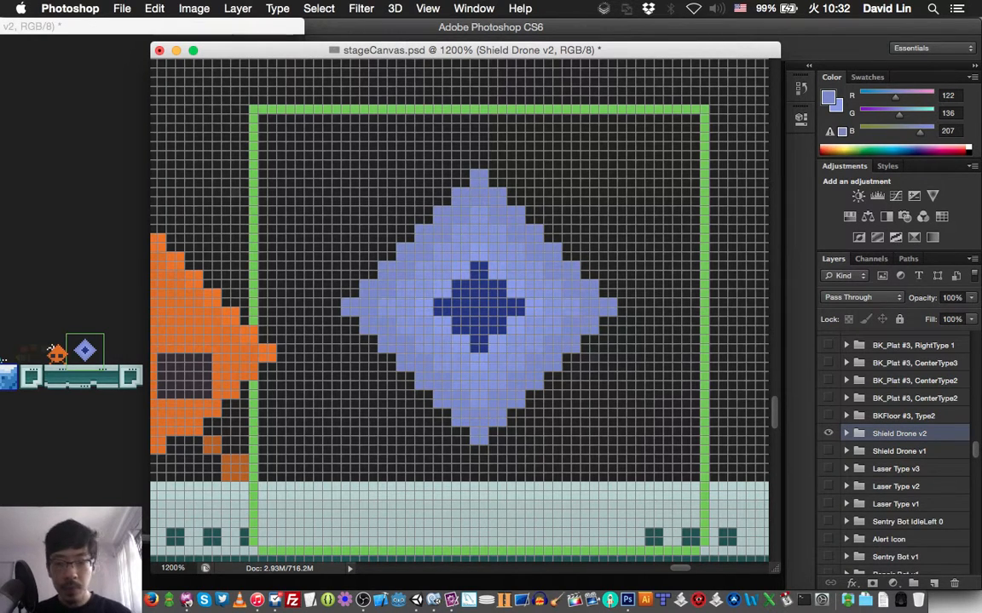
pyautogui.press('alt+super+j')
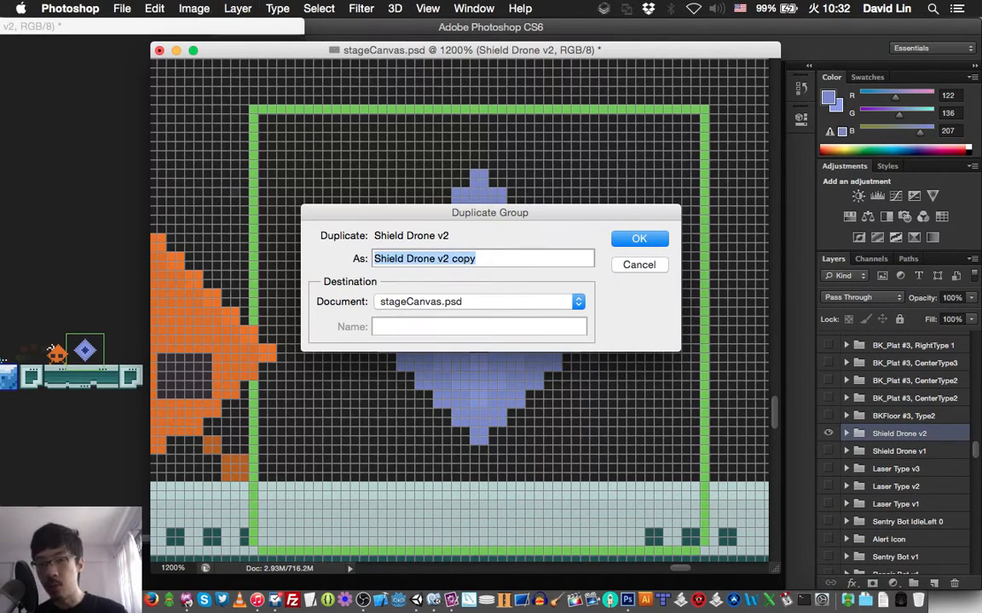
pyautogui.press('Right')
pyautogui.press('BackSpace')
pyautogui.press('BackSpace')
pyautogui.press('BackSpace')
pyautogui.press('BackSpace')
pyautogui.press('BackSpace')
pyautogui.press('BackSpace')
pyautogui.write('3')
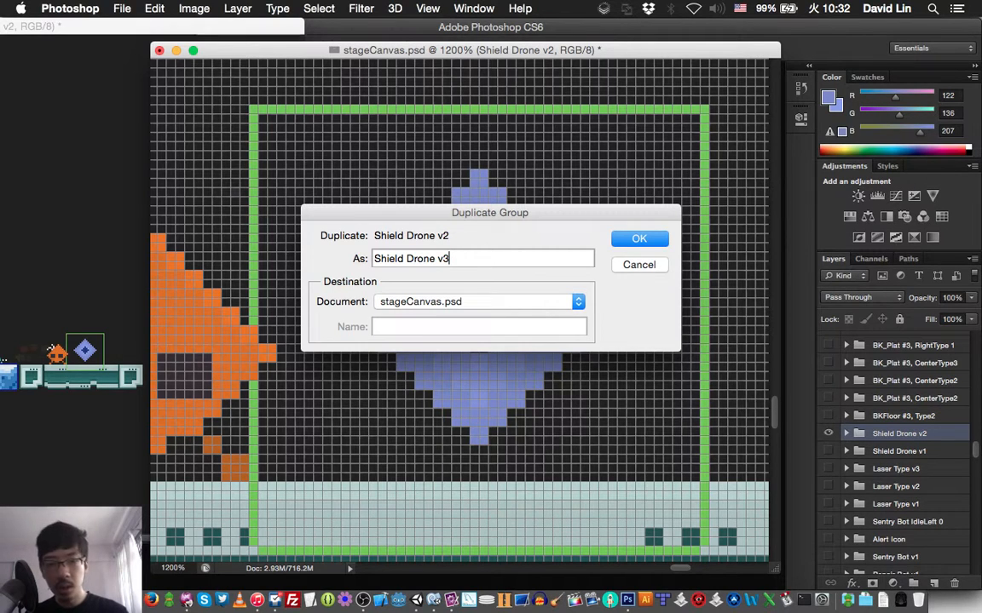
pyautogui.press('Return')
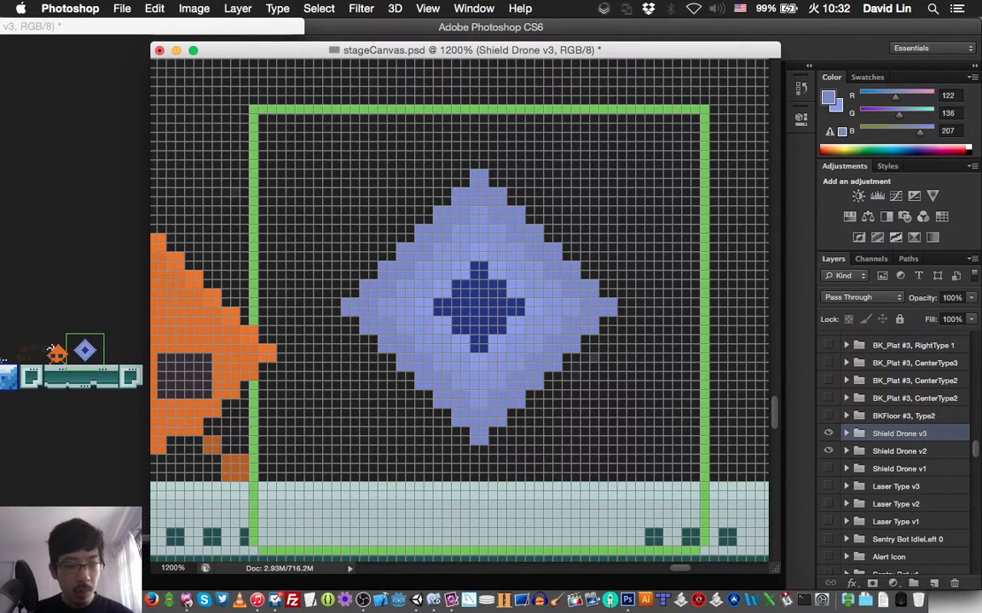
pyautogui.click(828, 451)
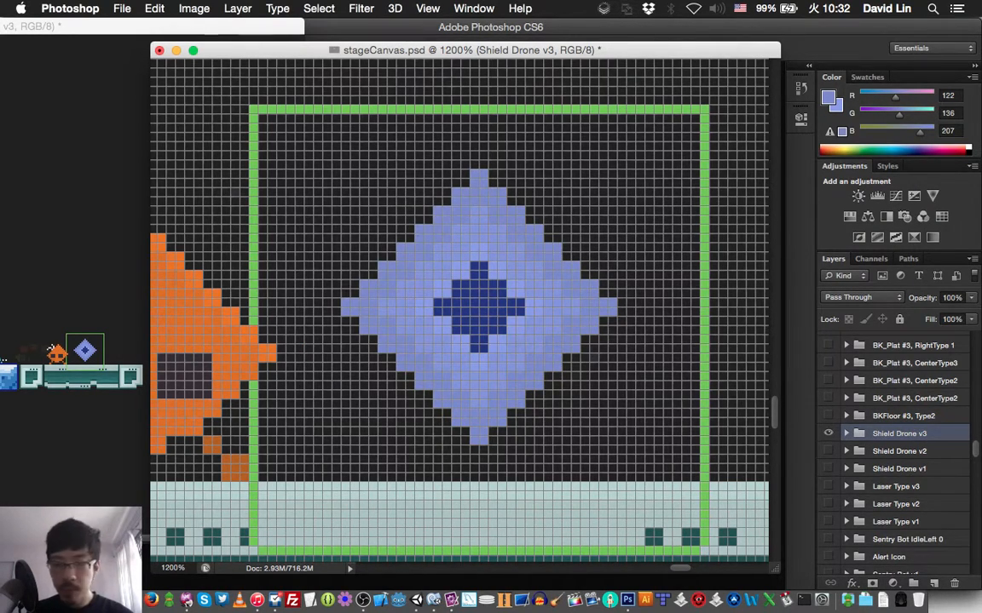
# - Delete the shade2, shade1, eyes and fill layers from the Shield Drone v3 group and save the document
pyautogui.click(846, 434)
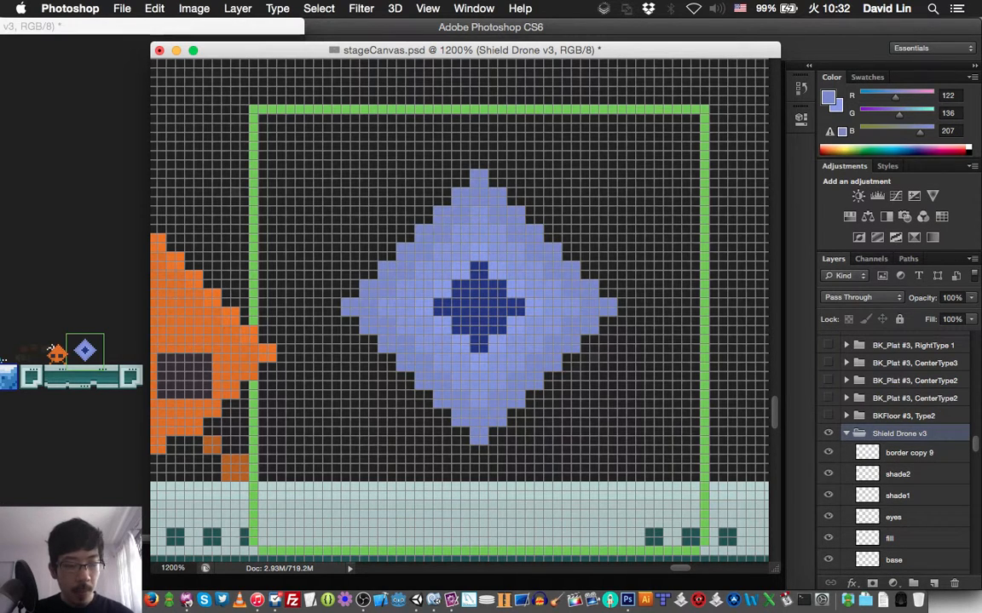
pyautogui.click(897, 474)
pyautogui.scroll(-3, 894, 443)
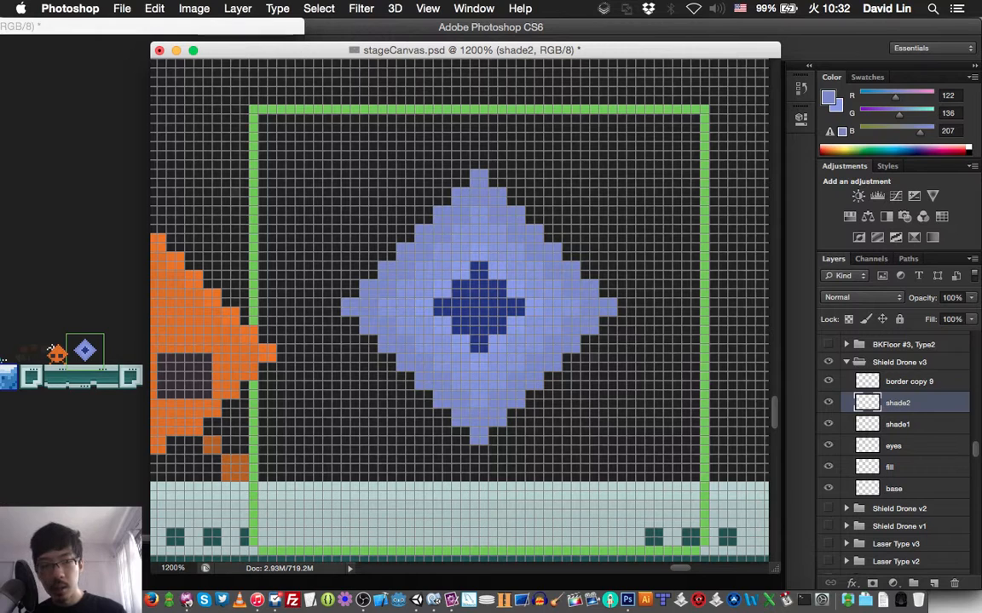
pyautogui.keyDown('shift'); pyautogui.click(889, 467); pyautogui.keyUp('shift')
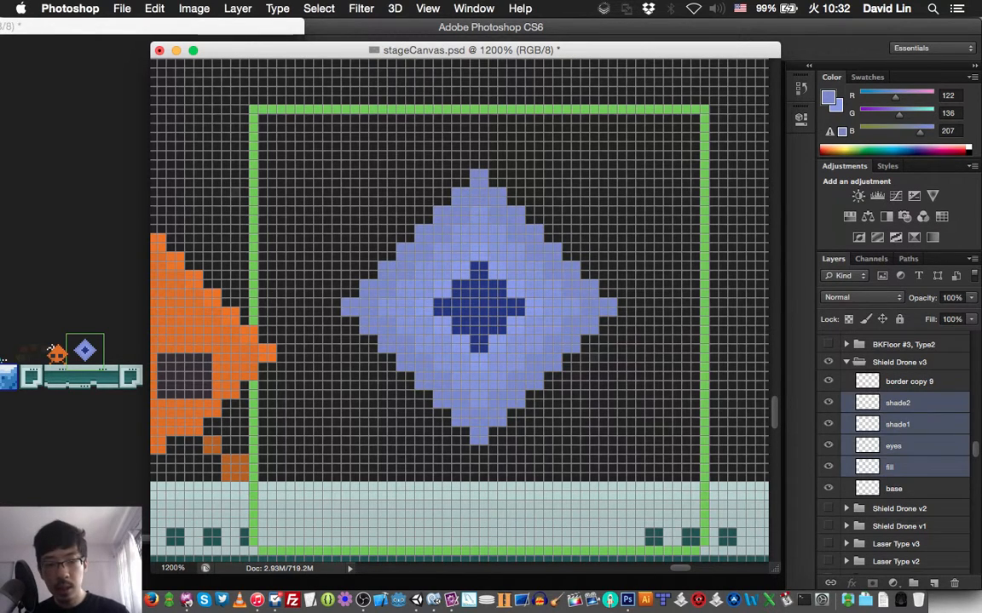
pyautogui.press('Delete')
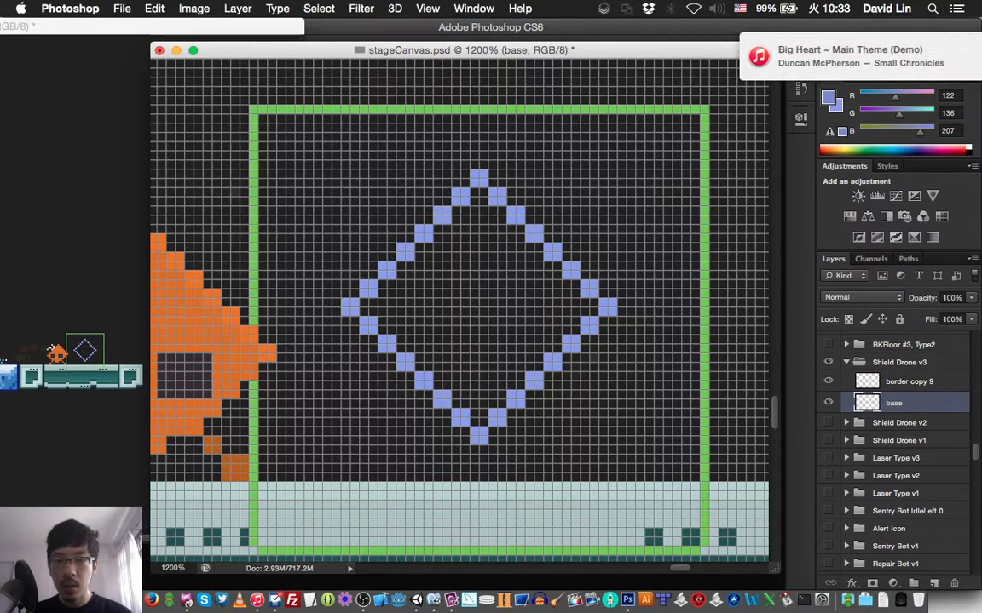
pyautogui.press('super+s')
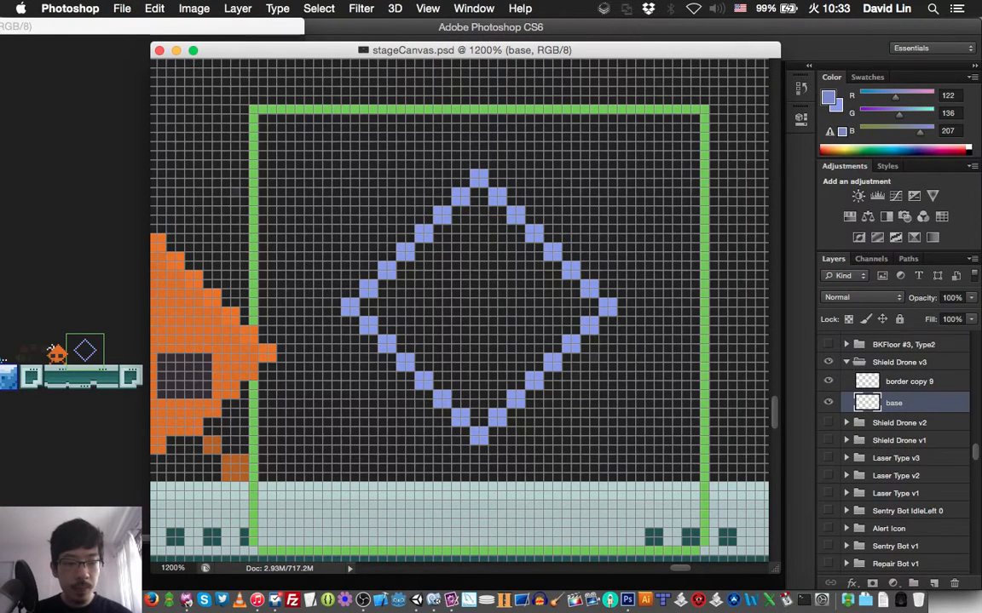
# - Sample the diamond outline's light blue, RGB 139, 155, 237, as the foreground color and save the document
pyautogui.click(828, 403)
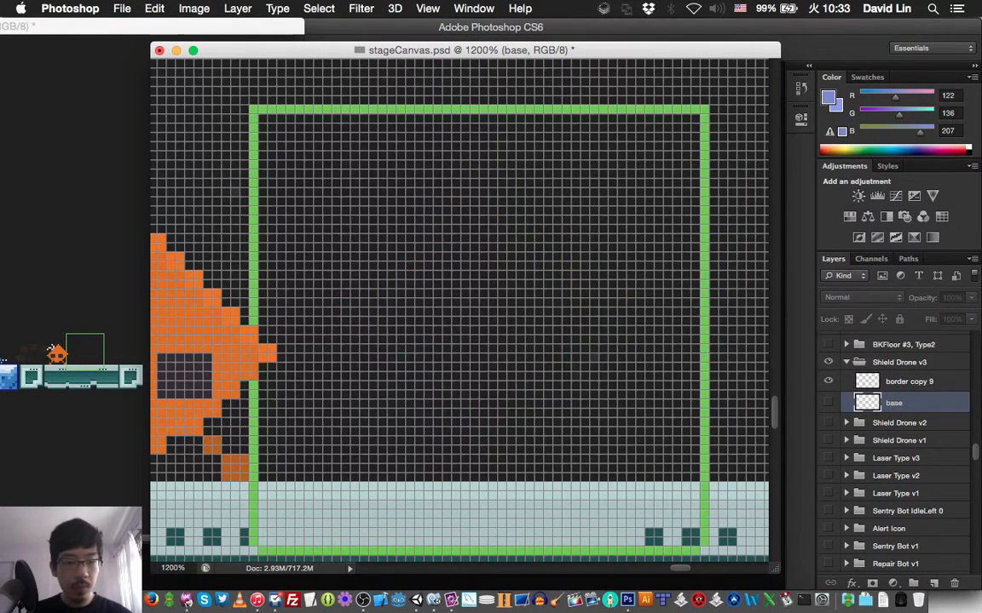
pyautogui.click(828, 402)
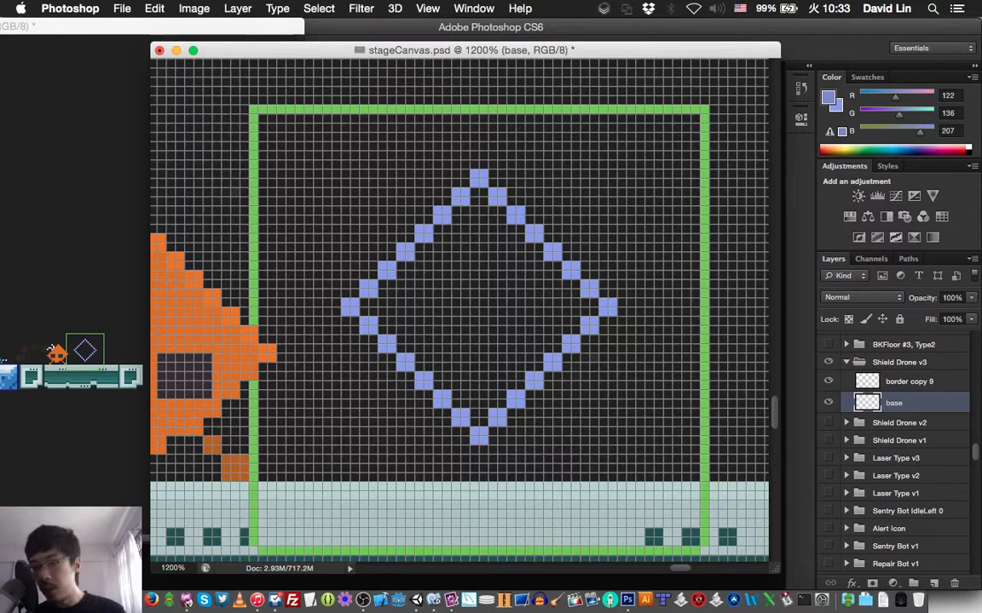
pyautogui.click(828, 97)
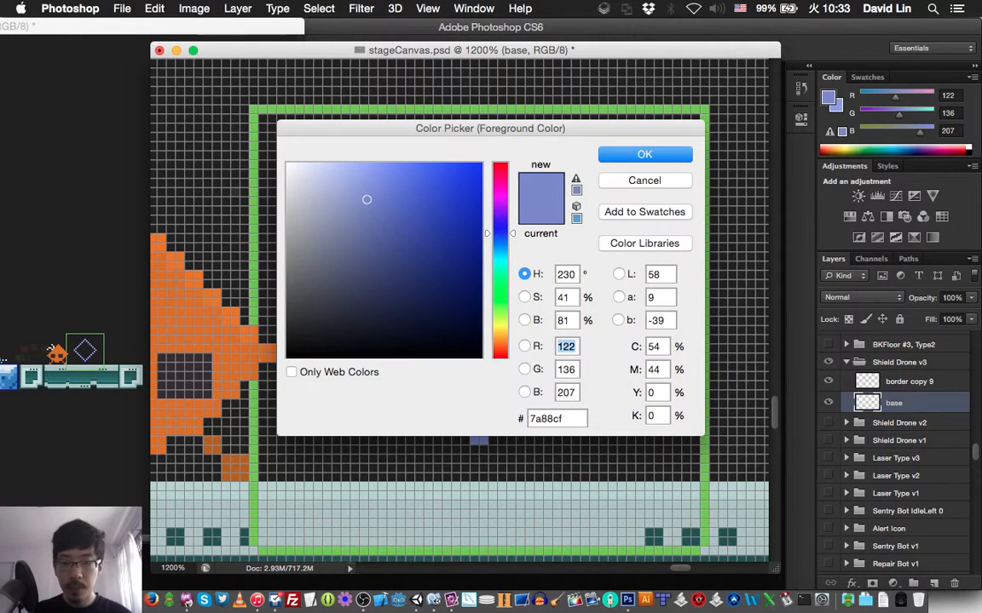
pyautogui.press('Return')
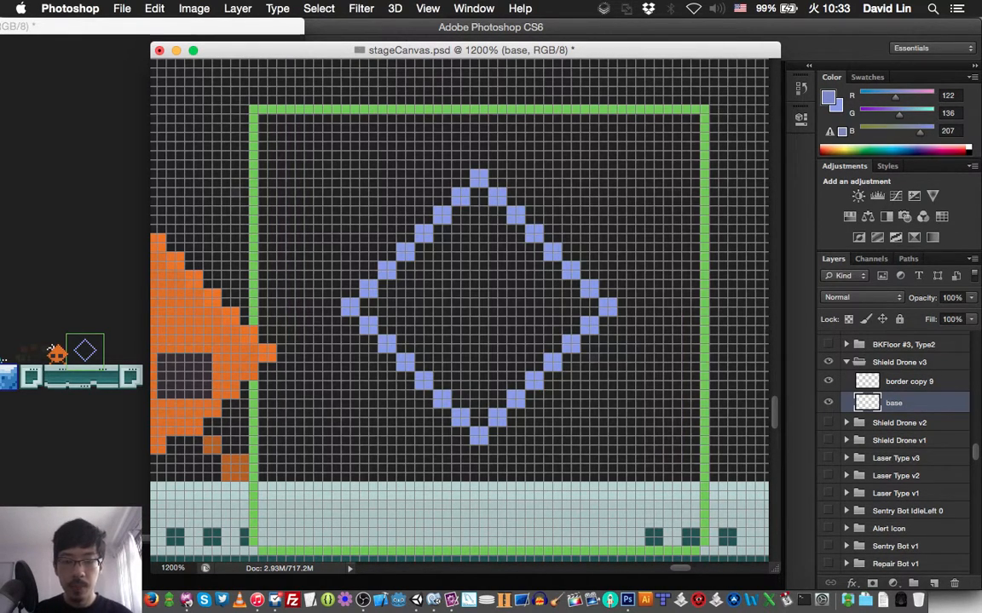
pyautogui.click(572, 264)
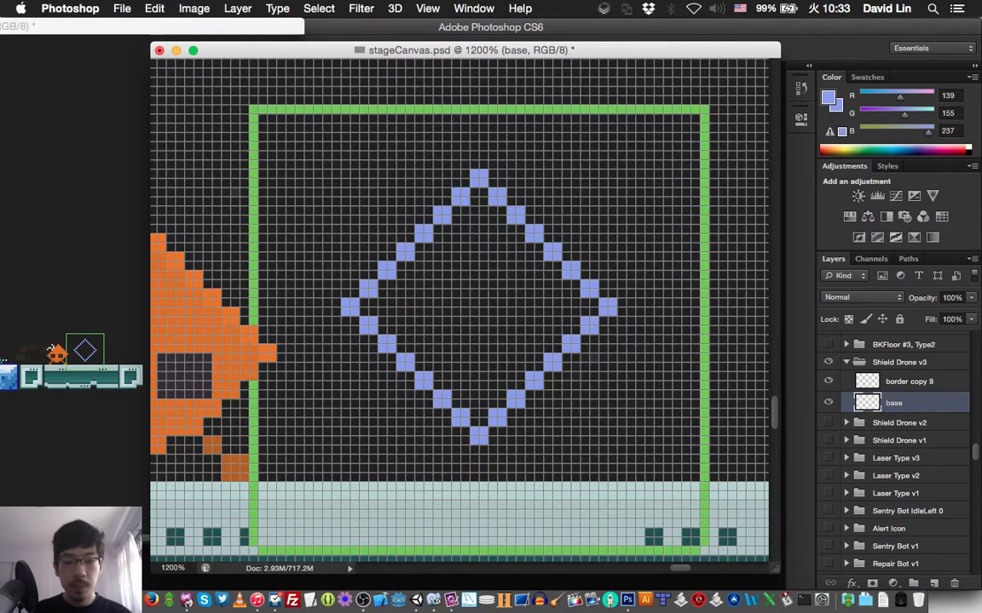
pyautogui.press('super+s')
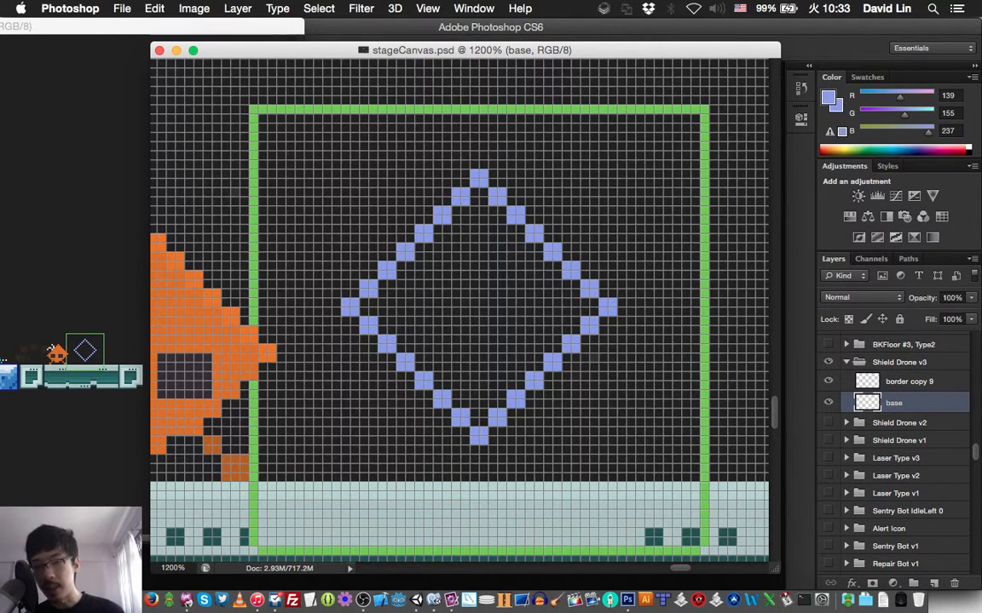
# - Erase the diamond's right tip on the base layer and close the gap with a straight vertical edge
pyautogui.moveTo(584, 290)
pyautogui.mouseDown()
pyautogui.moveTo(570, 273)
pyautogui.moveTo(605, 312)
pyautogui.moveTo(567, 344)
pyautogui.mouseUp()
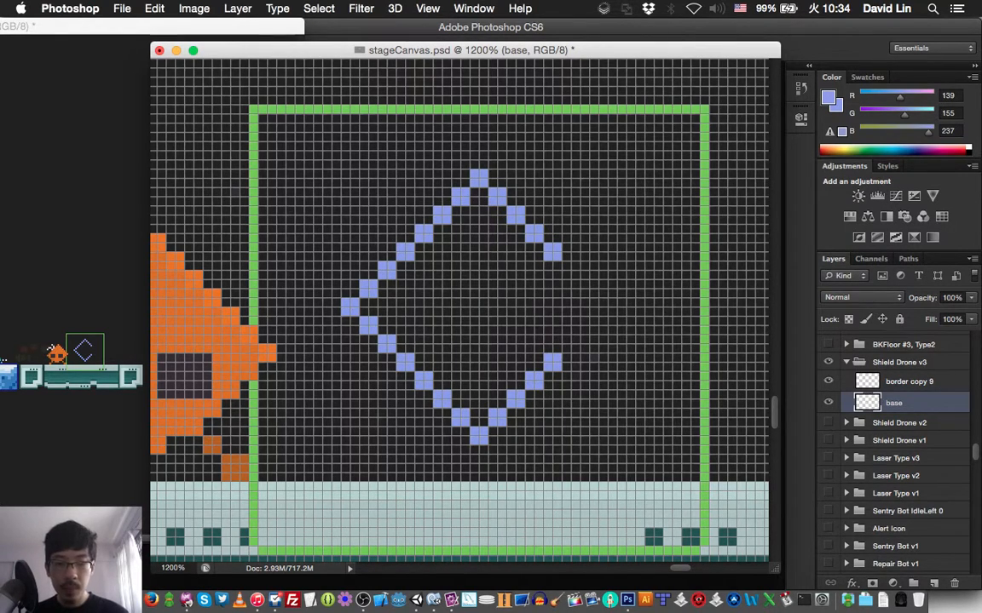
pyautogui.click(571, 270)
pyautogui.click(571, 288)
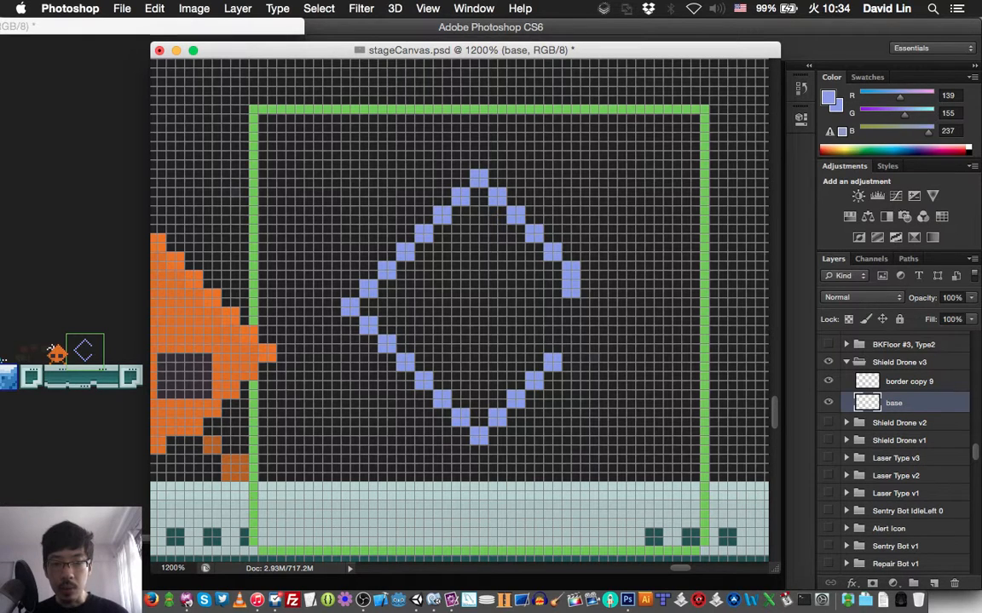
pyautogui.moveTo(576, 321)
pyautogui.mouseDown()
pyautogui.moveTo(566, 339)
pyautogui.moveTo(576, 329)
pyautogui.mouseUp()
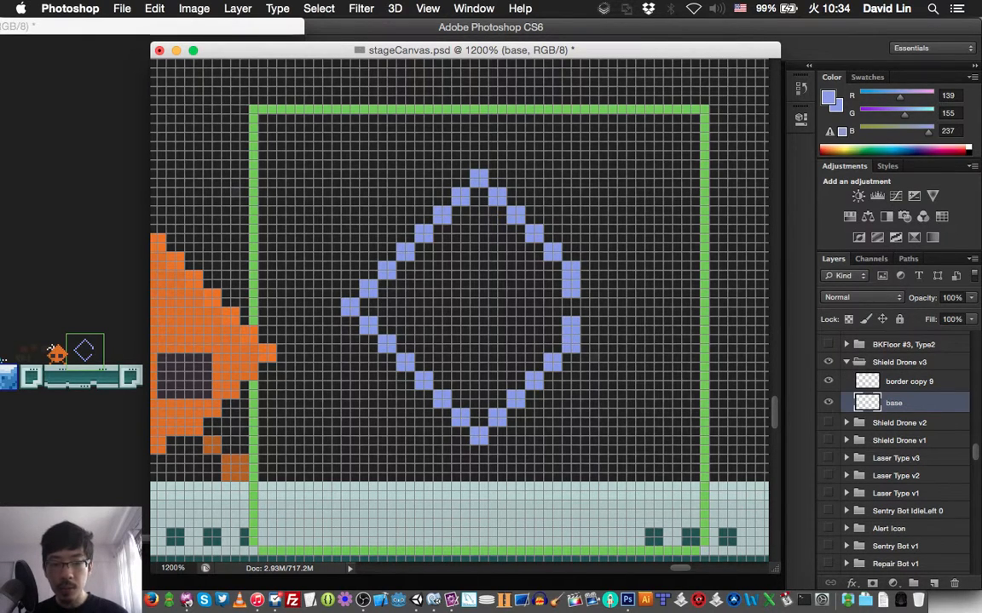
pyautogui.click(590, 307)
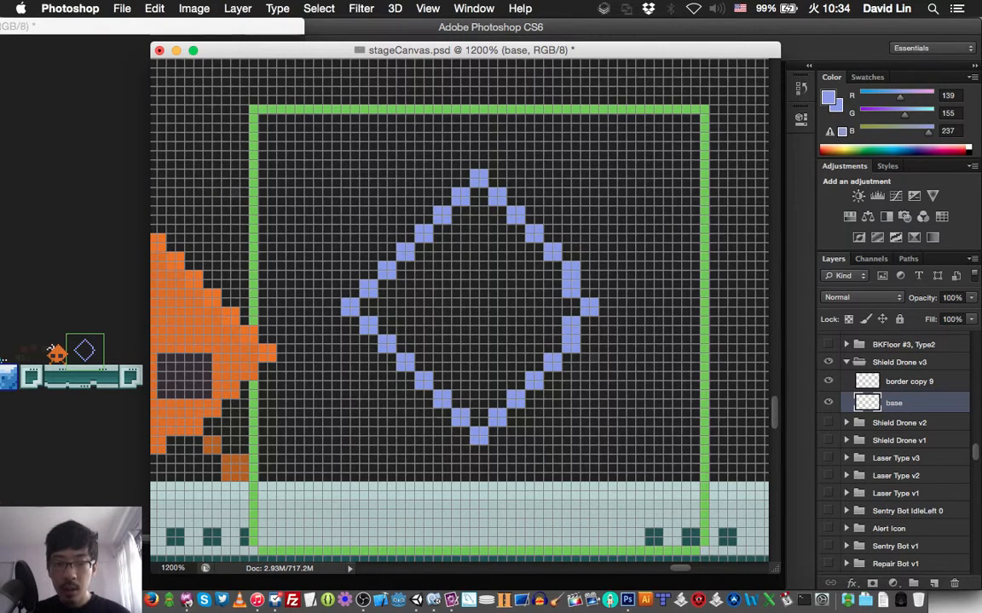
pyautogui.press('super+z')
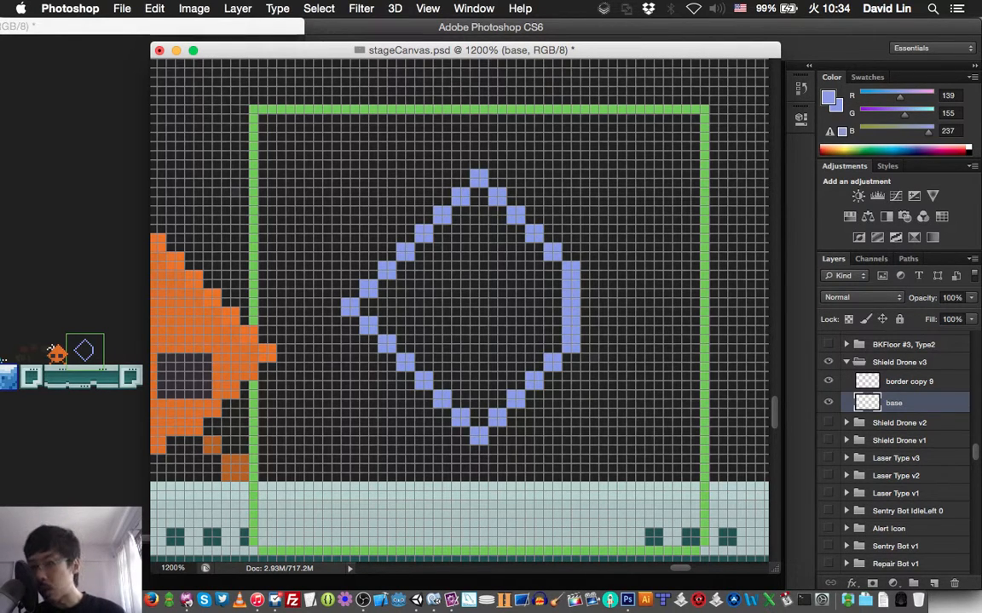
# - Erase the outline's left tip and redraw it as a vertical edge mirroring the right side, forming a hexagon
pyautogui.moveTo(348, 307)
pyautogui.mouseDown()
pyautogui.moveTo(385, 341)
pyautogui.moveTo(370, 283)
pyautogui.moveTo(392, 265)
pyautogui.mouseUp()
pyautogui.moveTo(382, 340); pyautogui.dragTo(400, 359)
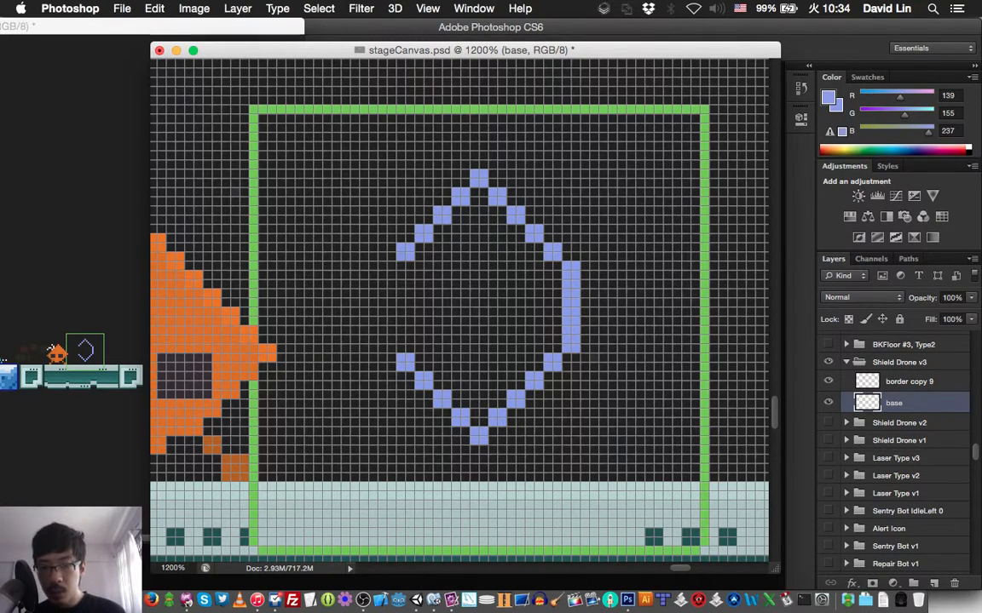
pyautogui.click(386, 270)
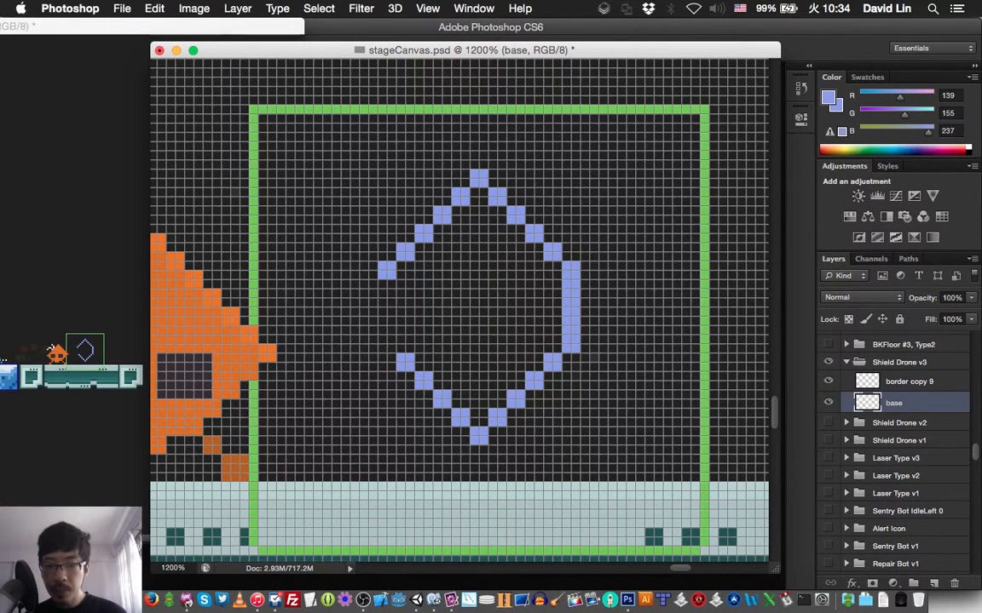
pyautogui.moveTo(391, 284)
pyautogui.mouseDown()
pyautogui.moveTo(391, 348)
pyautogui.moveTo(383, 348)
pyautogui.moveTo(383, 279)
pyautogui.mouseUp()
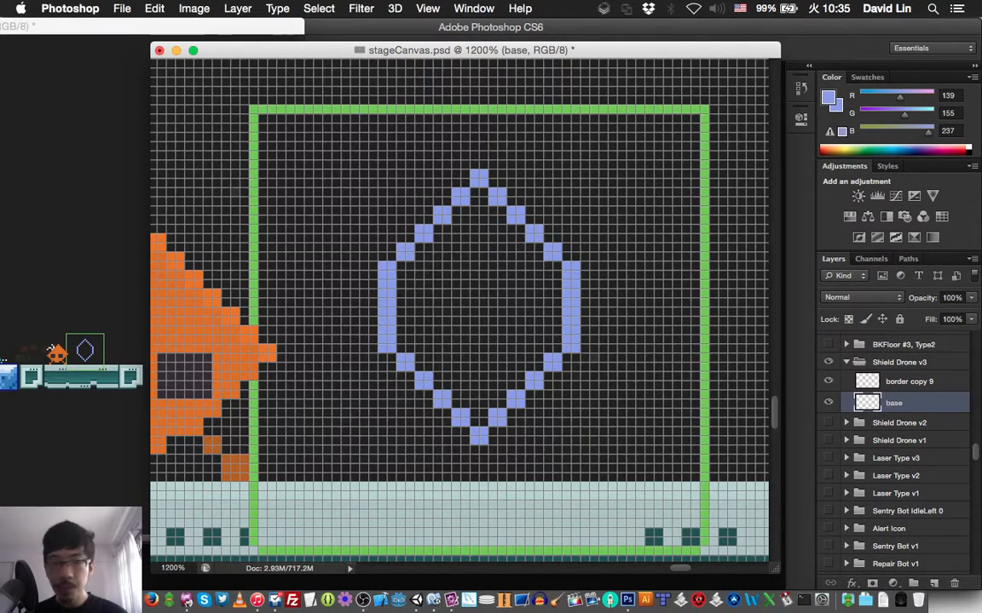
# - Create a new layer named "top right base" above the base layer in Shield Drone v3
pyautogui.press('super+shift+n')
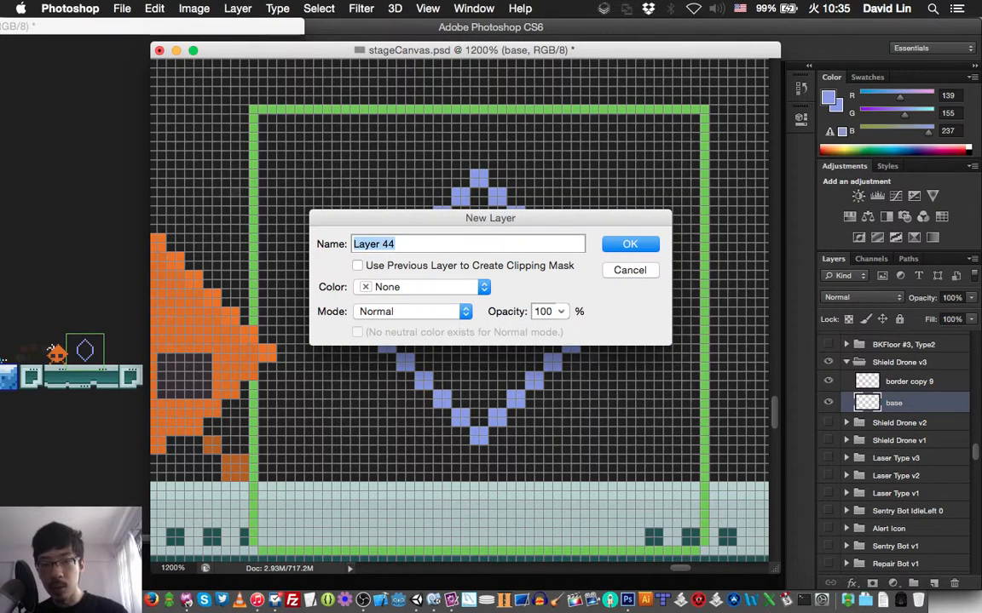
pyautogui.write('top right base')
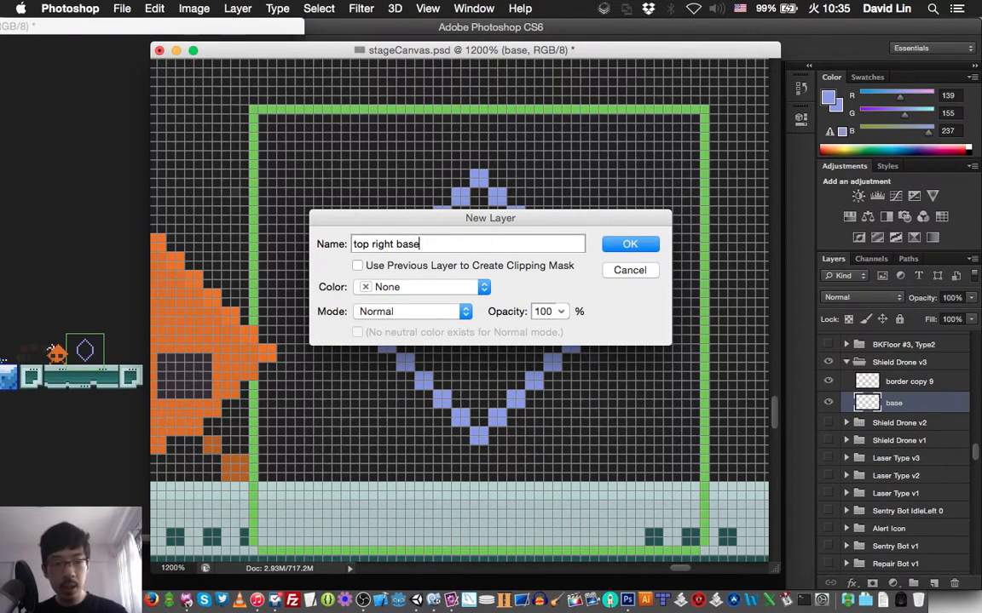
pyautogui.press('Return')
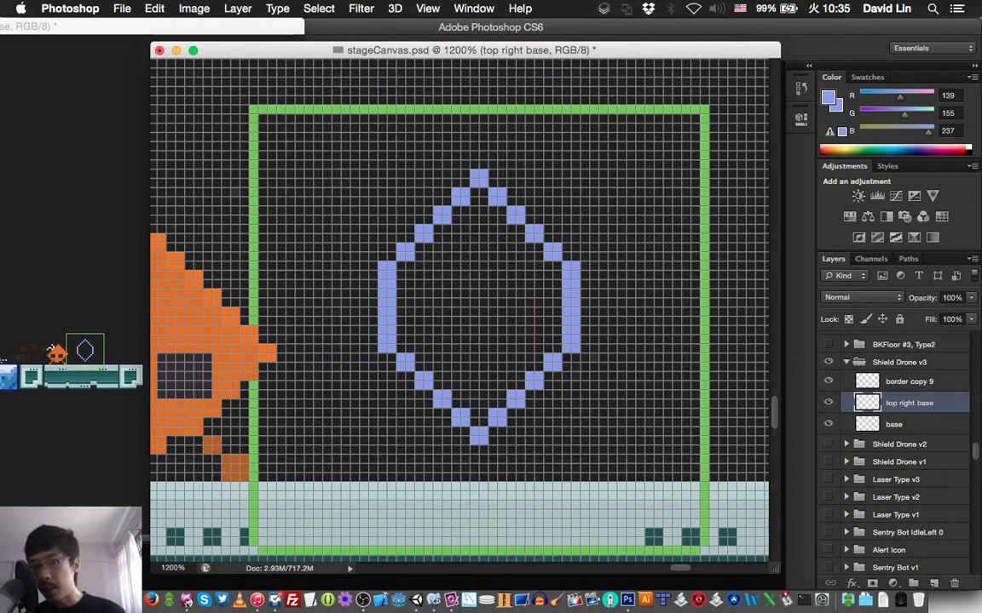
# - Paint a small, narrow closed outline in light blue off the hexagon's upper-right side on the top right base layer
pyautogui.moveTo(575, 211)
pyautogui.mouseDown()
pyautogui.moveTo(567, 219)
pyautogui.moveTo(567, 211)
pyautogui.mouseUp()
pyautogui.click(589, 233)
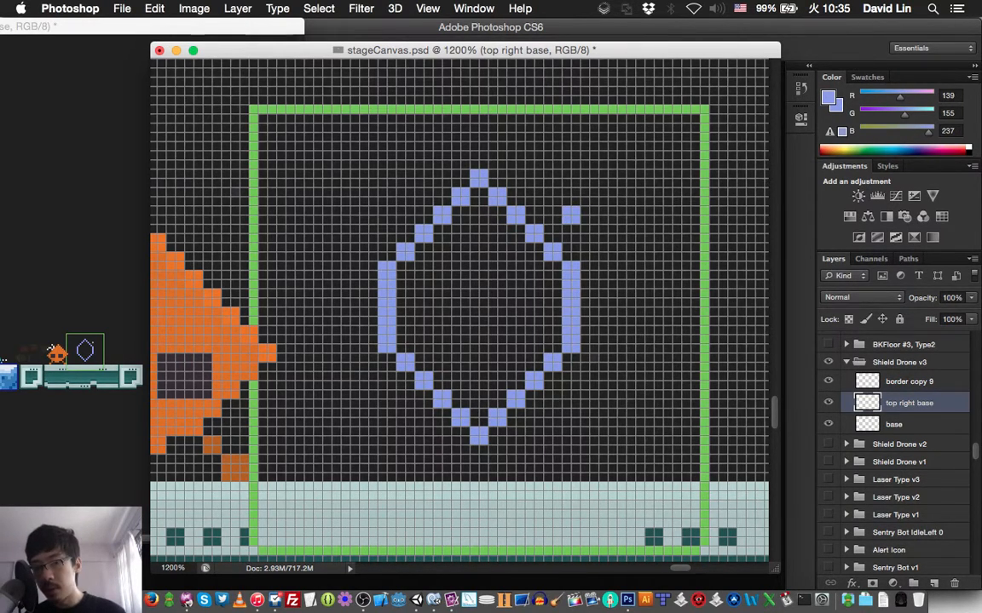
pyautogui.moveTo(612, 210)
pyautogui.mouseDown()
pyautogui.moveTo(612, 220)
pyautogui.moveTo(604, 192)
pyautogui.moveTo(611, 202)
pyautogui.moveTo(575, 202)
pyautogui.mouseUp()
pyautogui.click(589, 178)
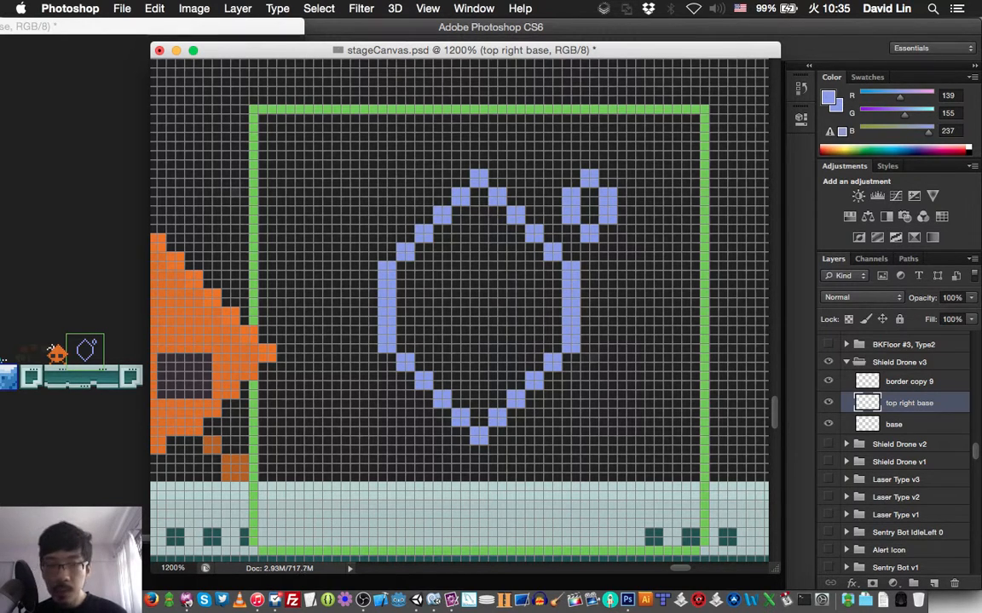
# - Undo the narrow outline's upper part and redraw it as a small closed diamond about 10 px wide on the top right base layer
pyautogui.press('super+z')
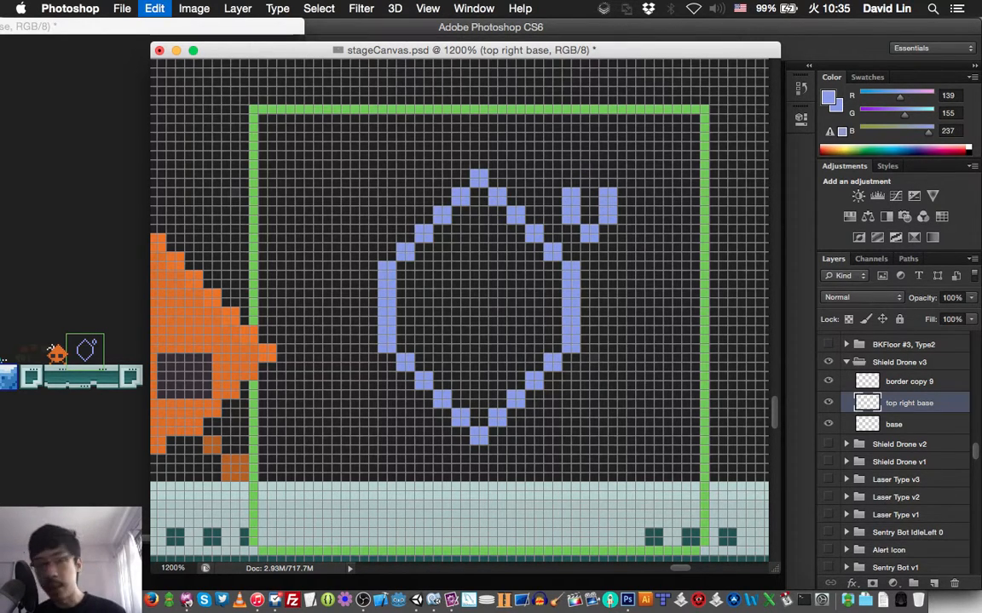
pyautogui.press('super+alt+z')
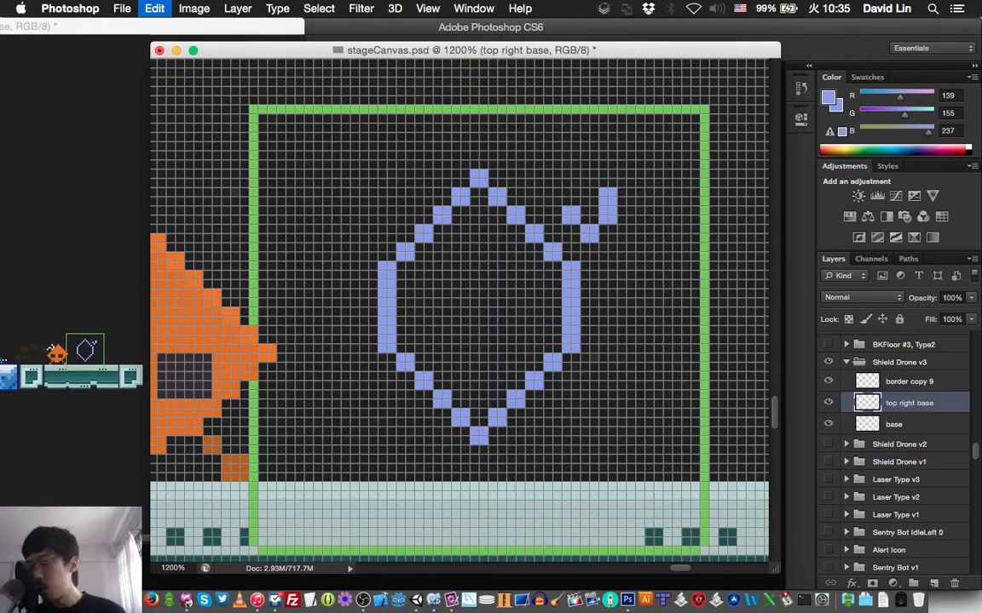
pyautogui.press('super+alt+z')
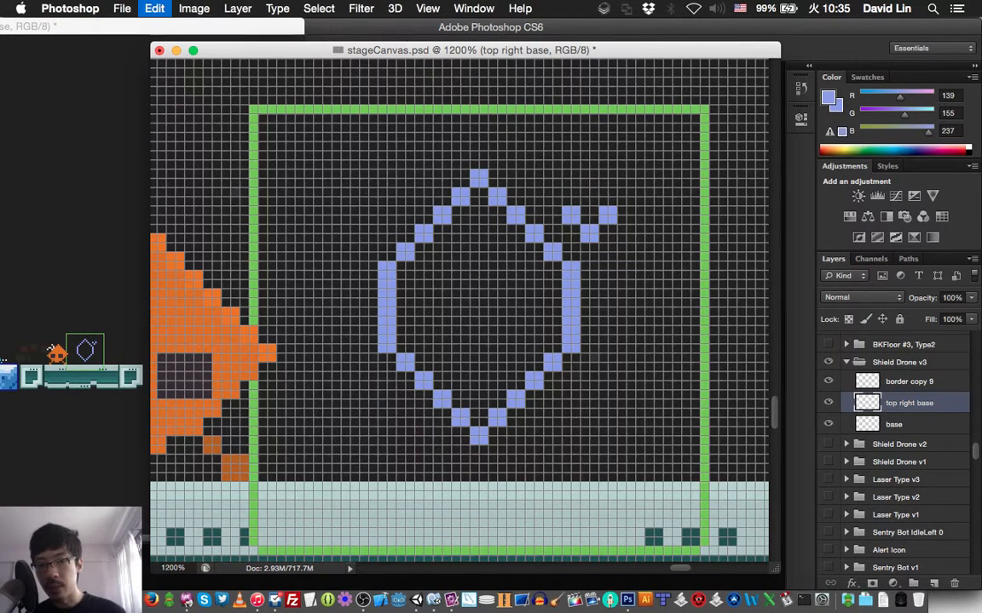
pyautogui.press('super+shift+z')
pyautogui.press('super+shift+z')
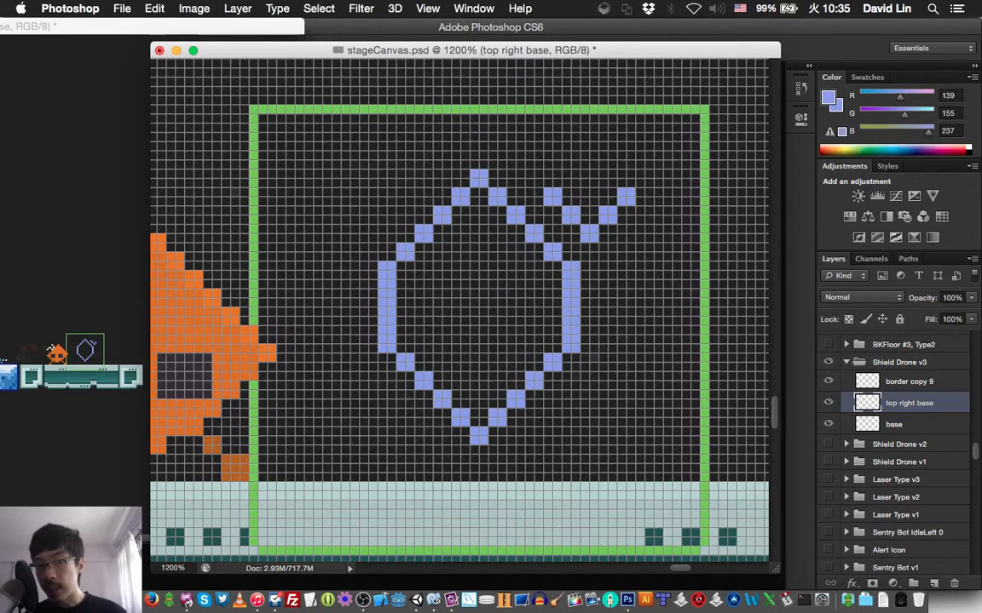
pyautogui.moveTo(567, 183)
pyautogui.mouseDown()
pyautogui.moveTo(589, 158)
pyautogui.moveTo(612, 183)
pyautogui.mouseUp()
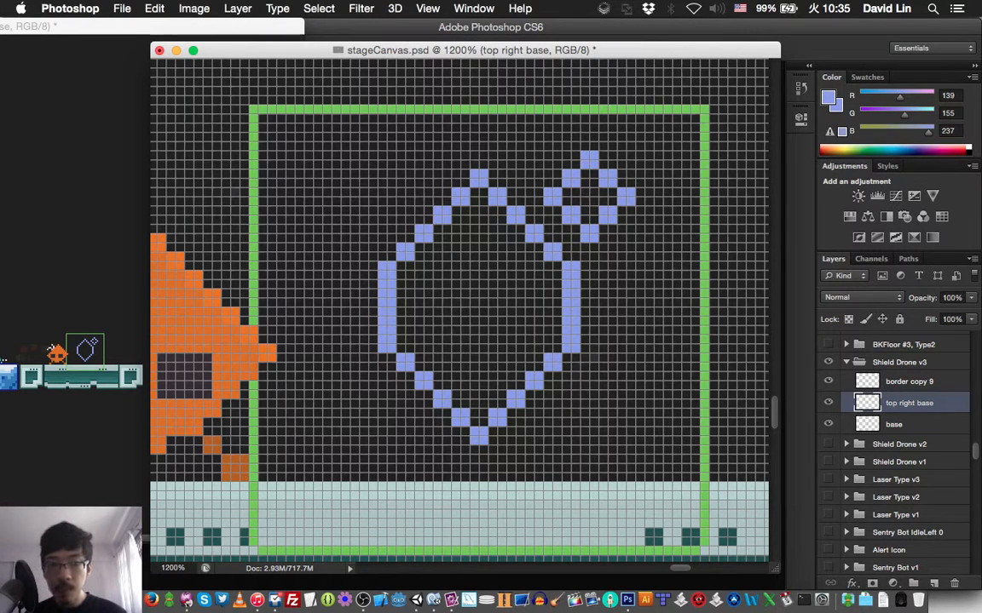
# - Duplicate the top right base layer and move the copy 24 px left to the hexagon's upper-left side
pyautogui.press('super+j')
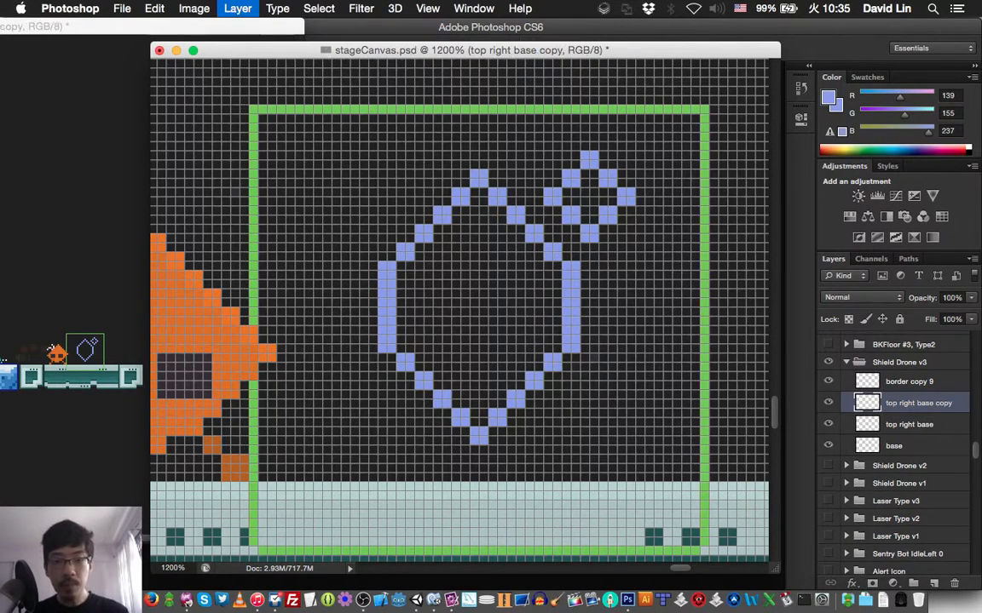
pyautogui.hotkey('shift', 'Left')
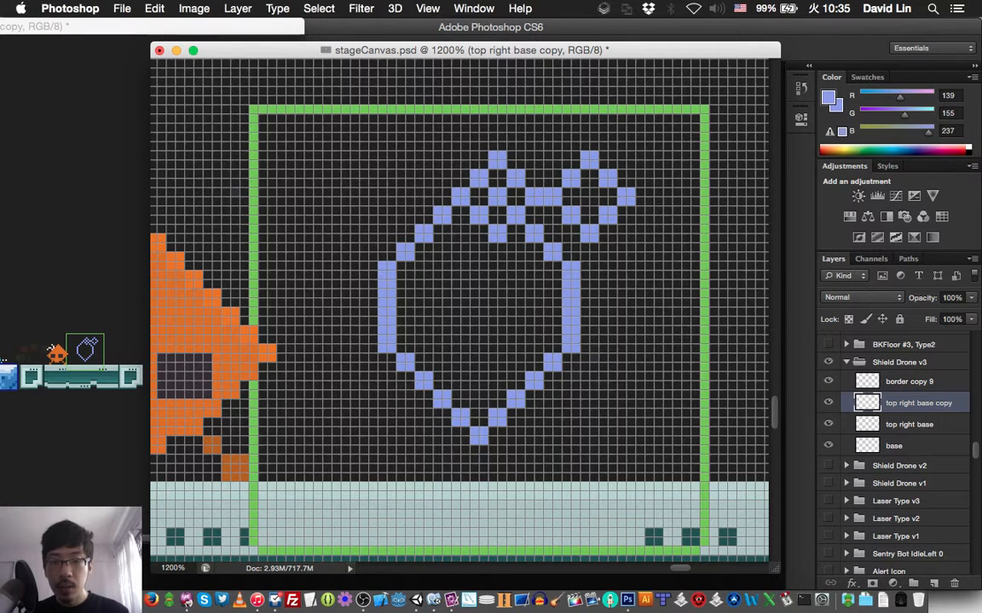
pyautogui.hotkey('shift', 'Left')
pyautogui.hotkey('shift', 'Left')
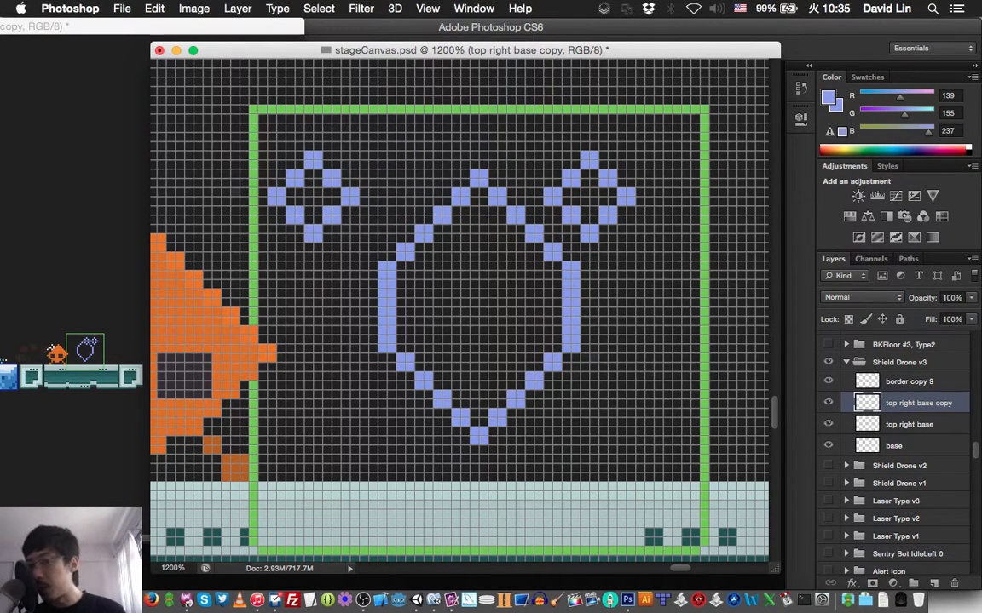
pyautogui.press('Right')
pyautogui.press('Right')
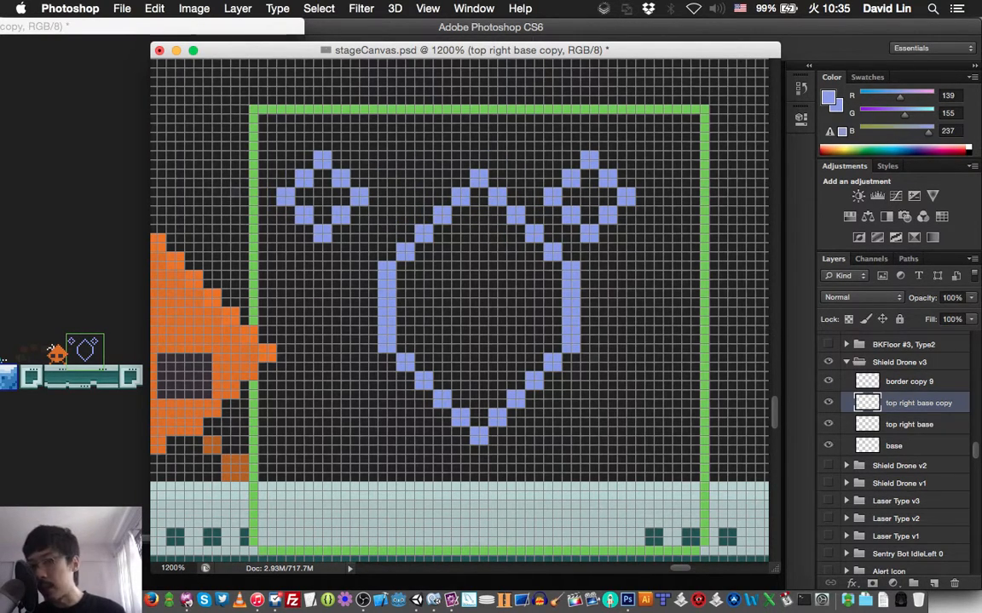
pyautogui.press('Right')
pyautogui.press('Right')
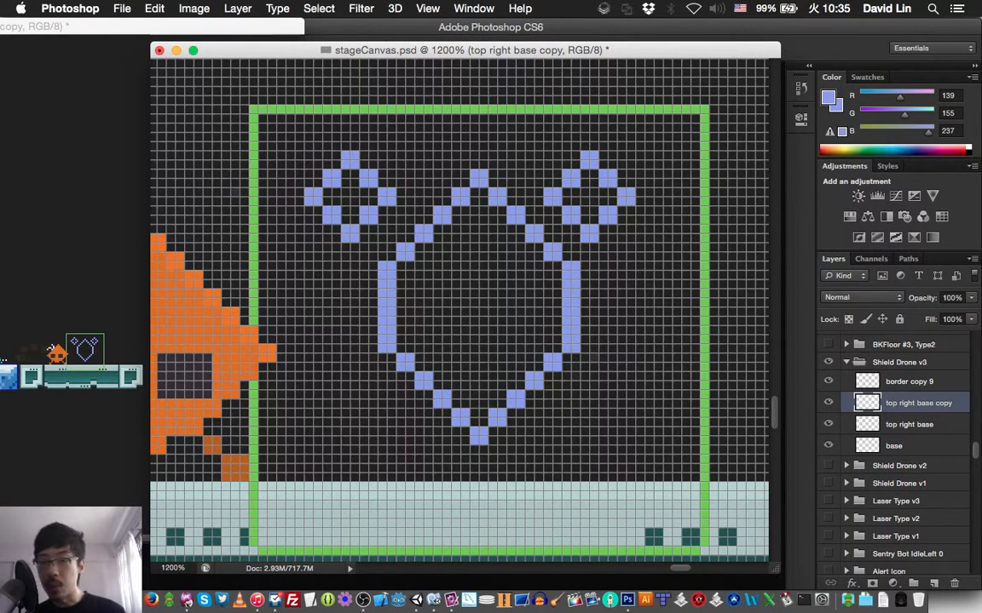
pyautogui.press('Right')
pyautogui.press('Right')
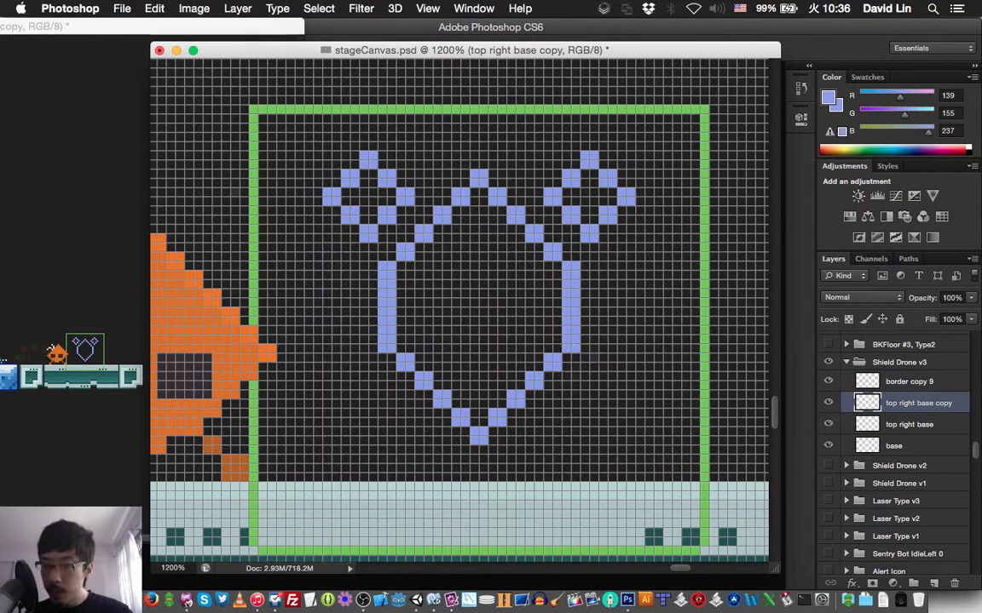
# - Duplicate the upper-left diamond's layer and move the copy 24 px down to the hexagon's lower-left side
pyautogui.press('super+j')
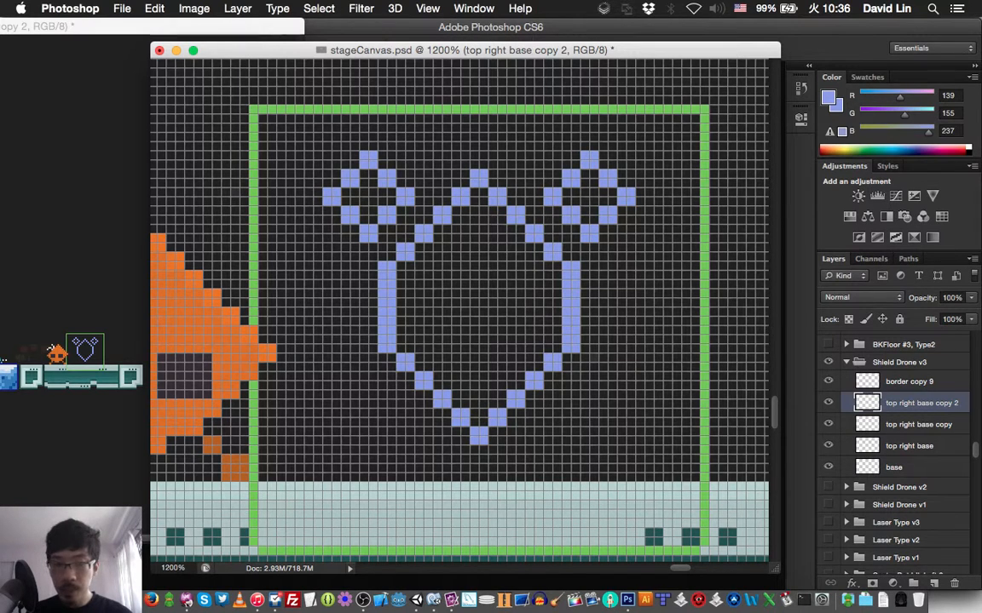
pyautogui.hotkey('shift', 'Down')
pyautogui.hotkey('shift', 'Down')
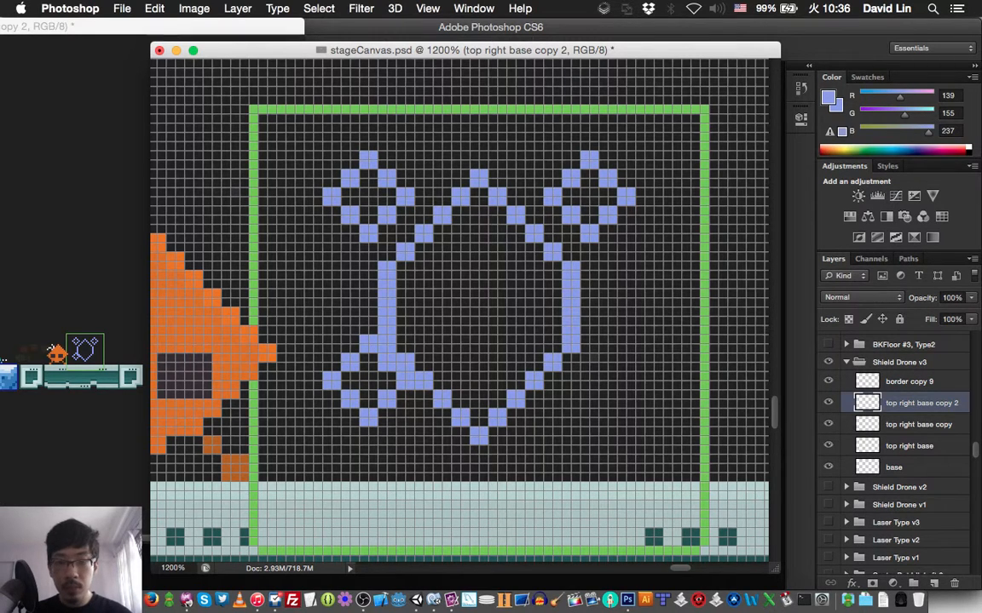
pyautogui.press('Down')
pyautogui.press('Down')
pyautogui.press('Down')
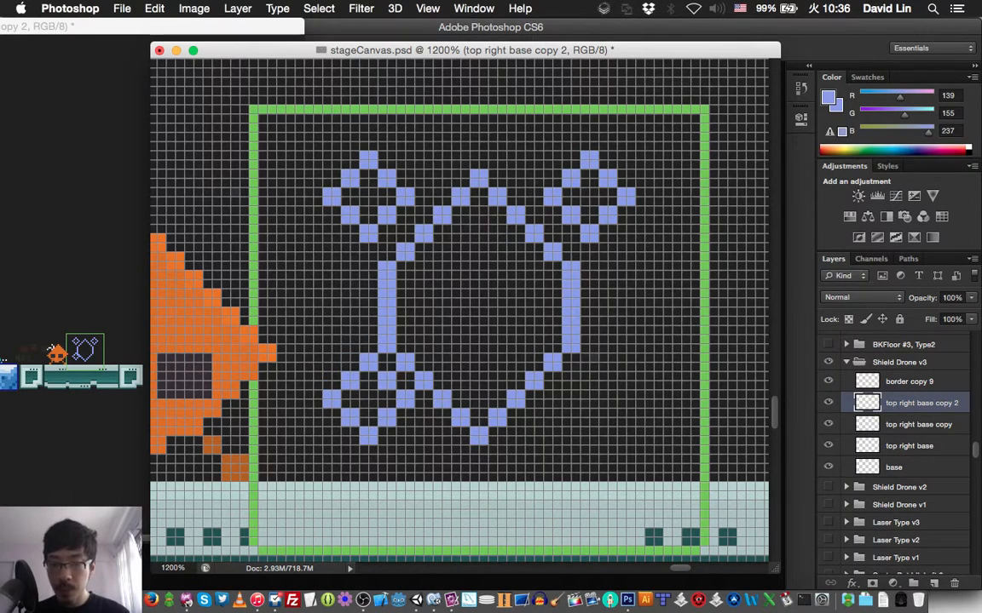
pyautogui.press('Down')
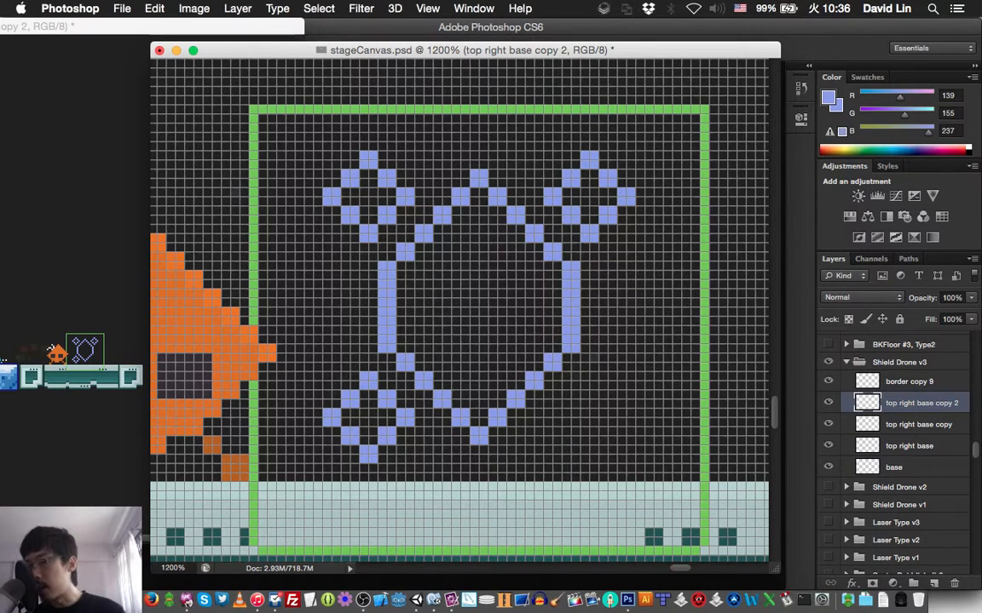
# - Duplicate the lower-left diamond's layer, move the copy 24 px right to the hexagon's lower-right side, and save the document
pyautogui.press('super+j')
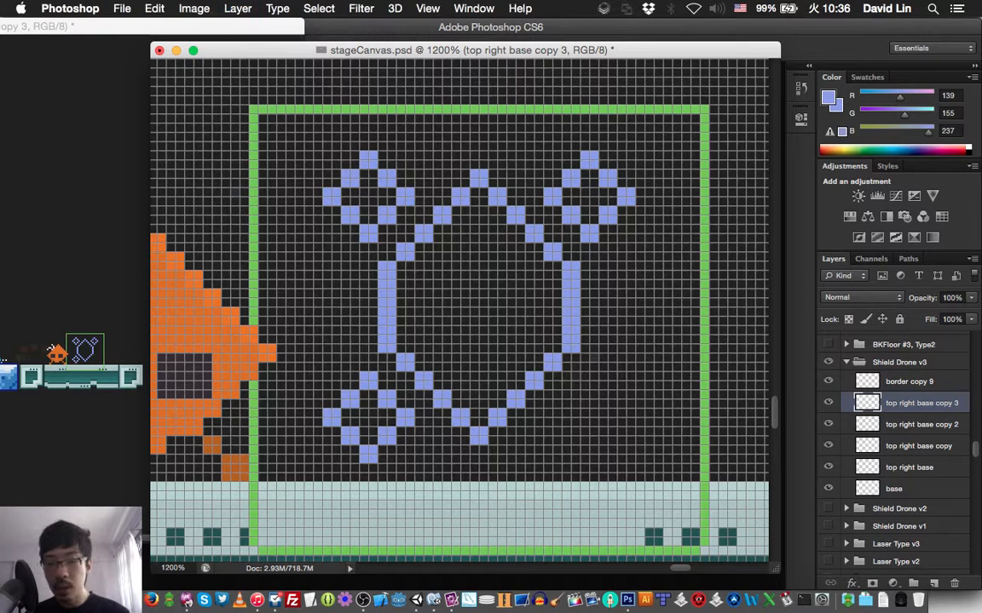
pyautogui.hotkey('shift', 'Right')
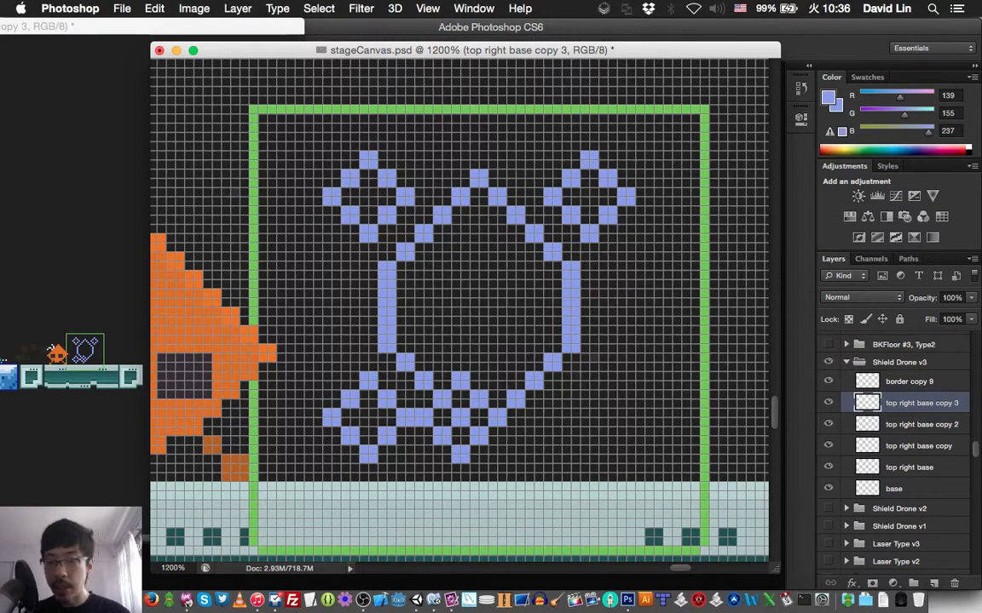
pyautogui.hotkey('shift', 'Right')
pyautogui.press('Right')
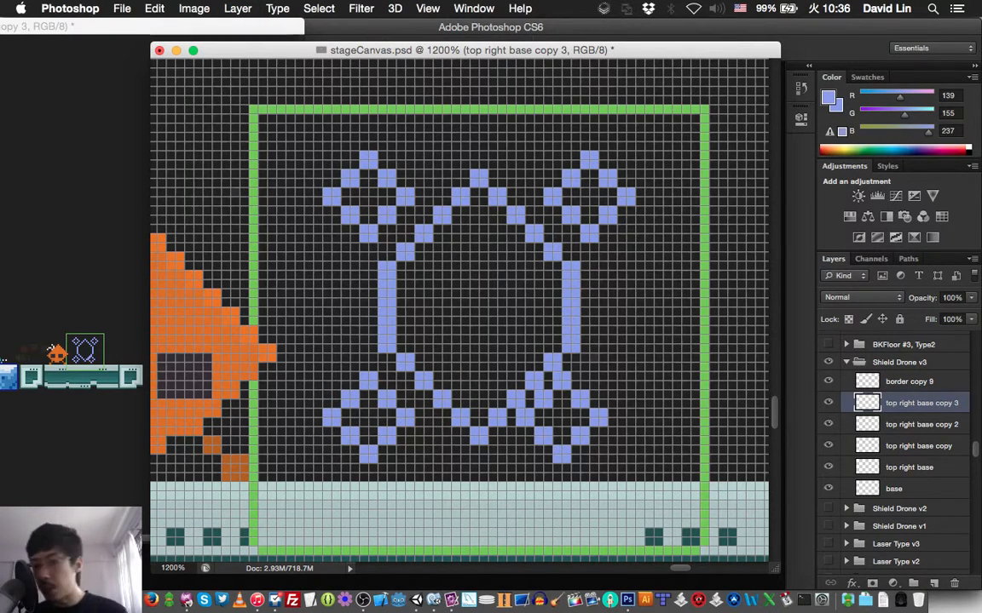
pyautogui.press('Right')
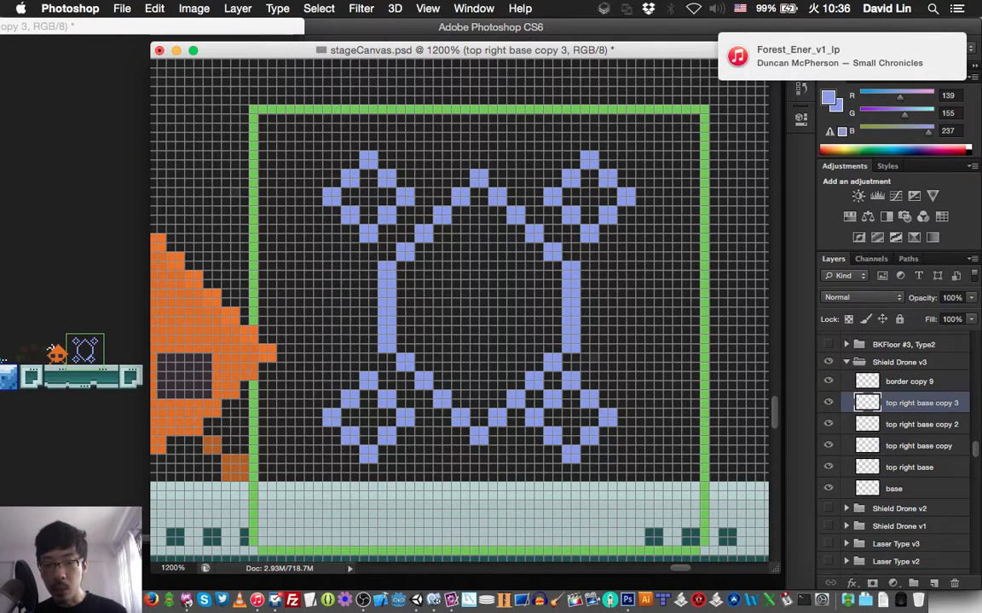
pyautogui.press('Right')
pyautogui.press('Right')
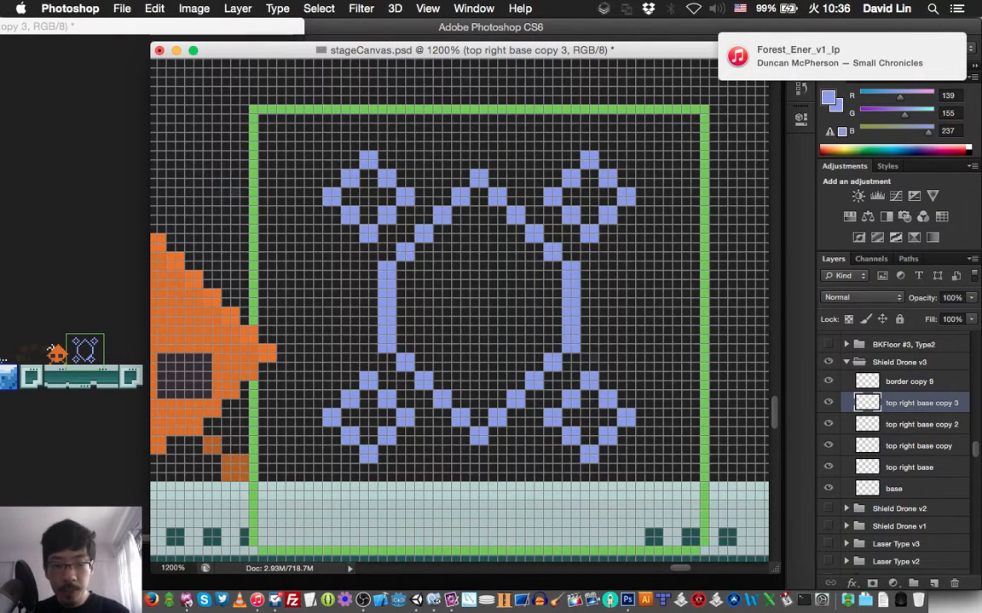
pyautogui.press('Right')
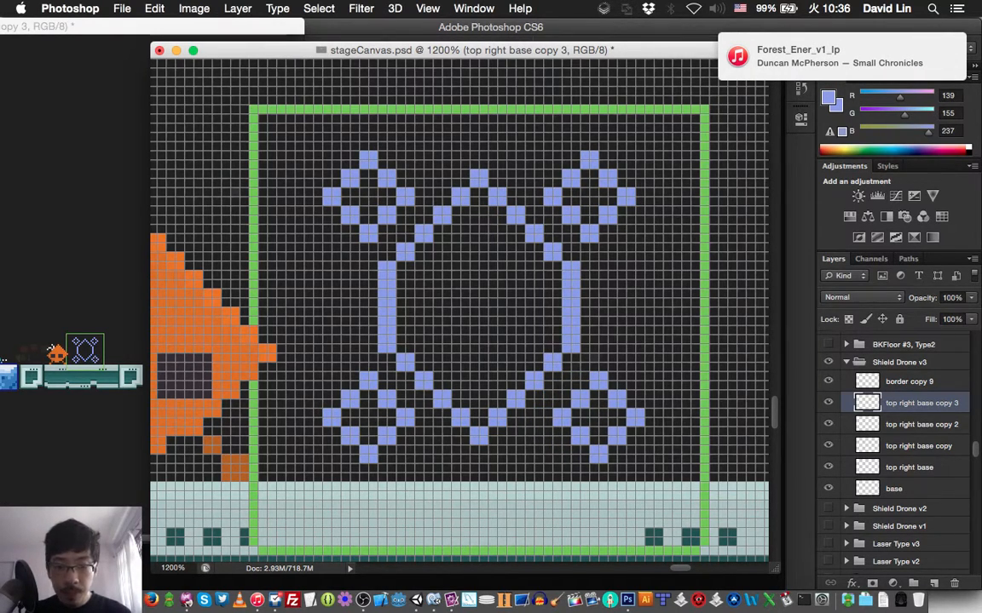
pyautogui.press('Left')
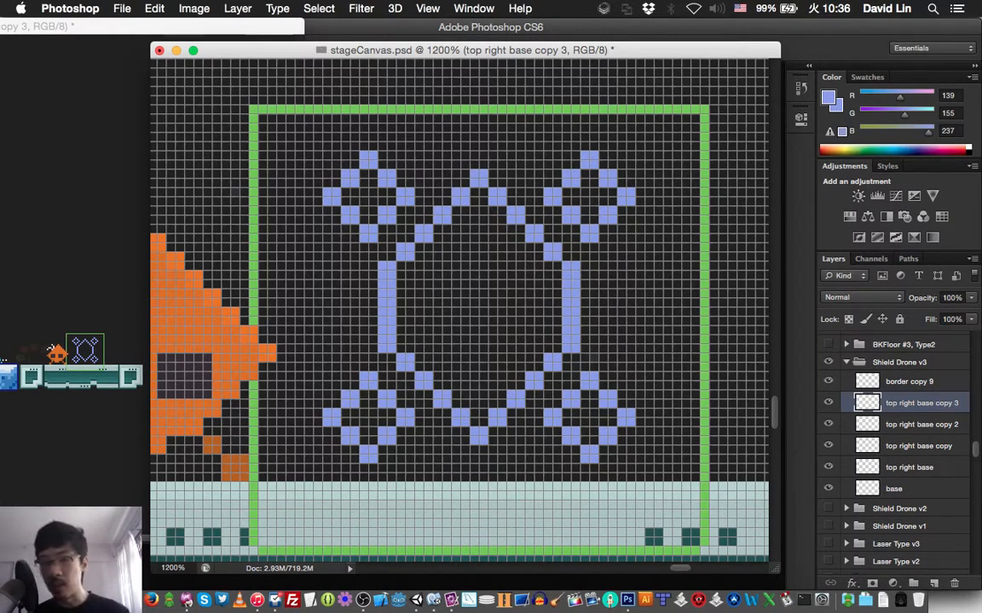
pyautogui.press('super+s')
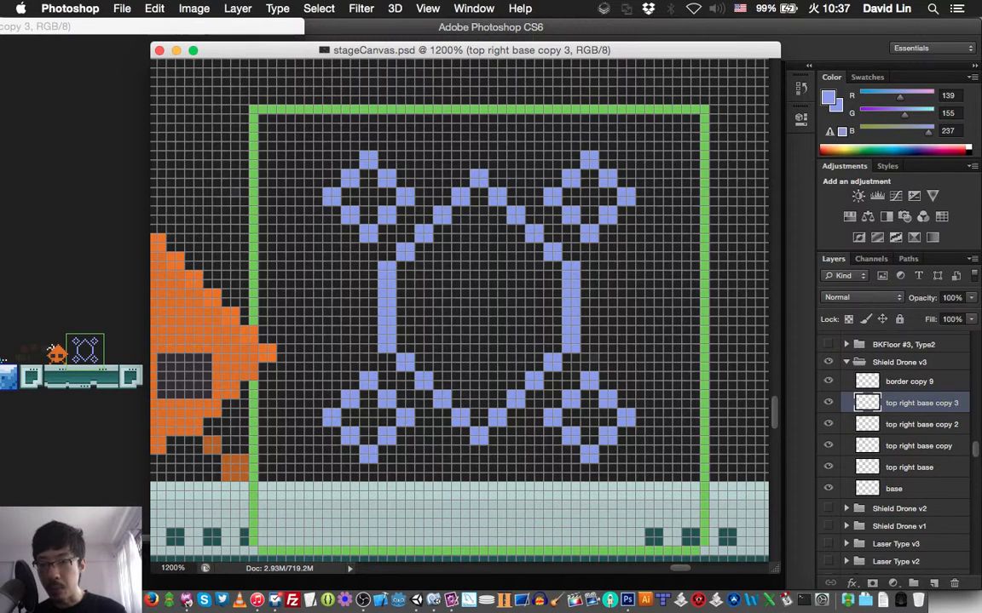
# - Temporarily show the Starlet Idle Left 0 group to compare its sprite with the drone, then hide it and return to Shield Drone v3's layers
pyautogui.hscroll(-5, 460, 307)
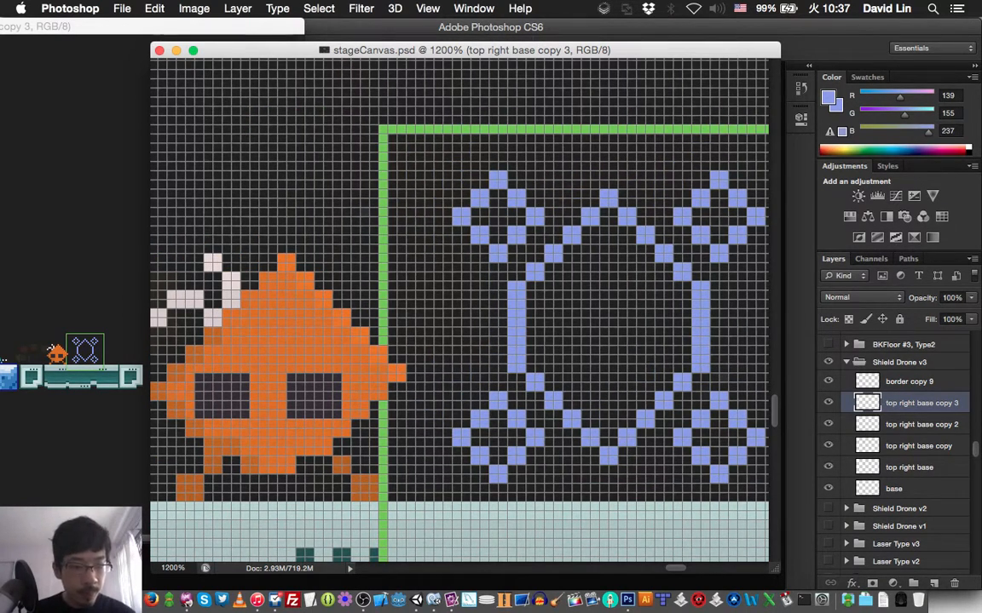
pyautogui.click(846, 362)
pyautogui.scroll(10, 895, 452)
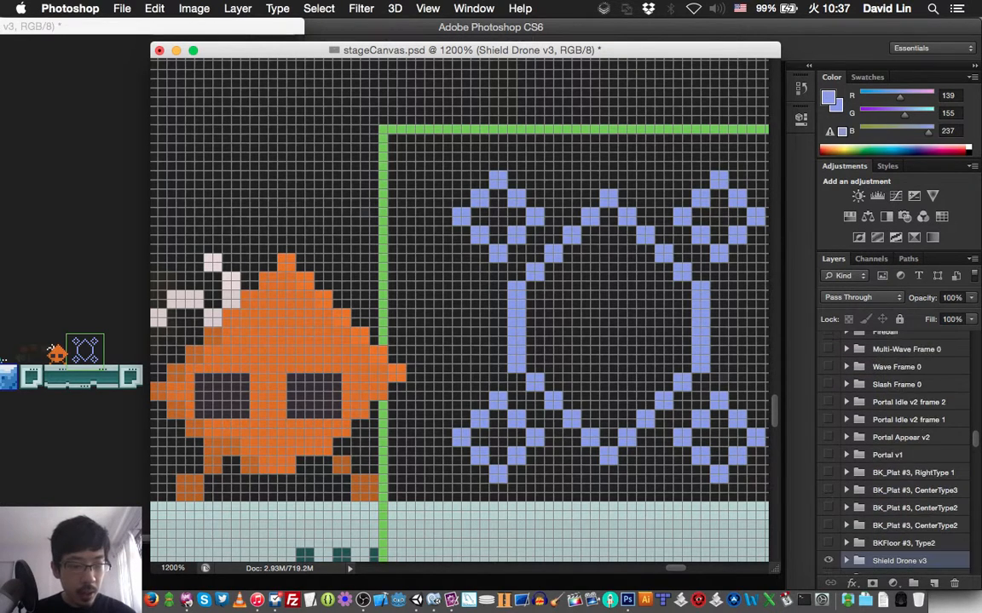
pyautogui.scroll(4, 895, 452)
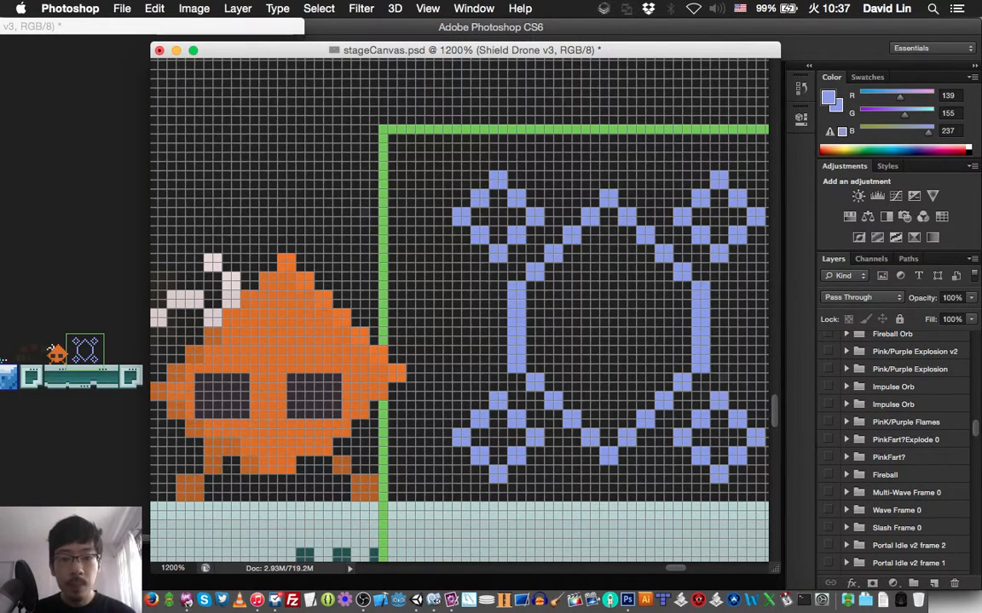
pyautogui.scroll(10, 894, 443)
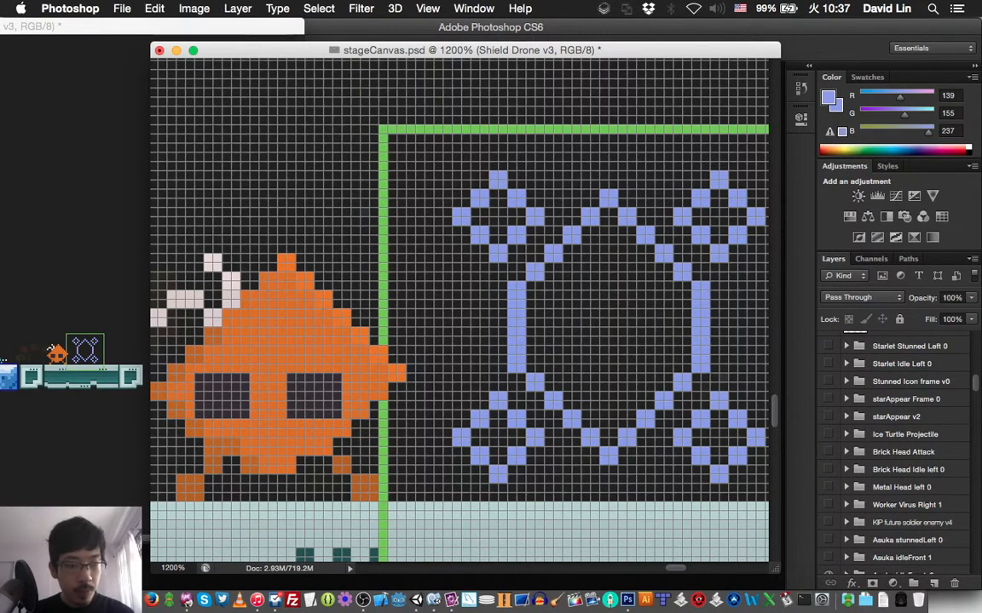
pyautogui.click(828, 363)
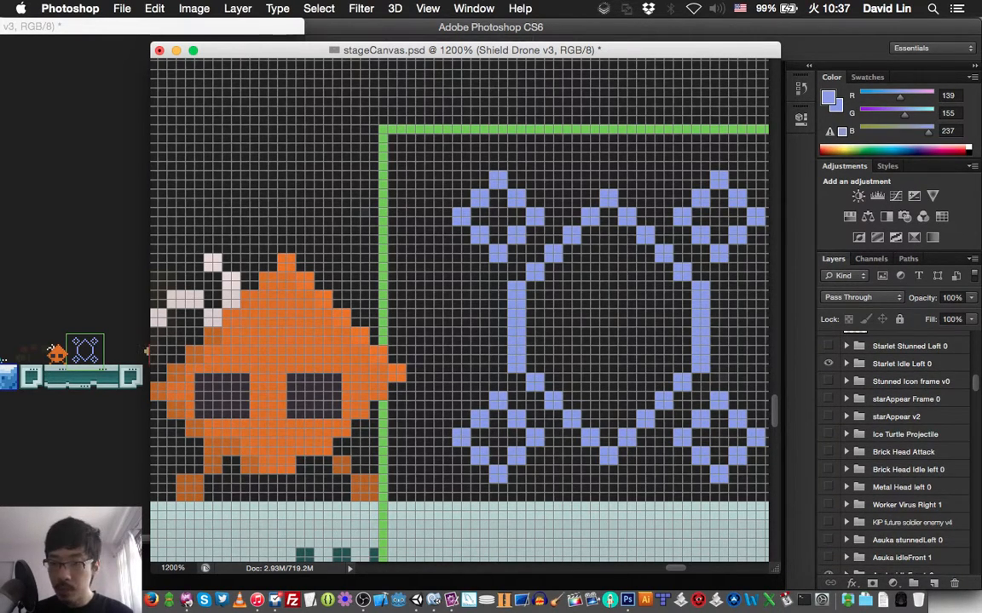
pyautogui.hscroll(4, 460, 311)
pyautogui.hscroll(15, 460, 310)
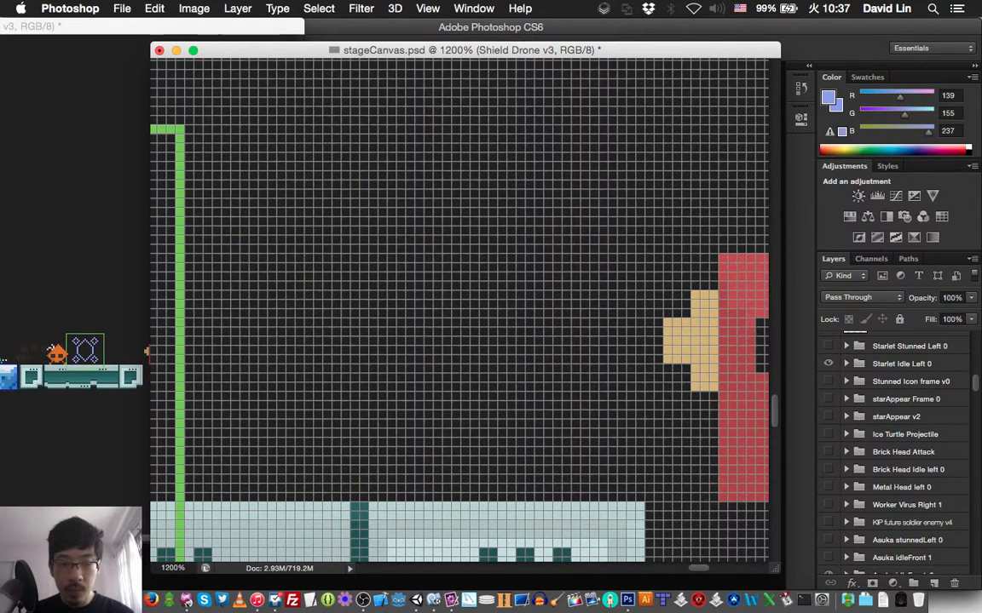
pyautogui.hscroll(10, 460, 311)
pyautogui.hscroll(-13, 460, 311)
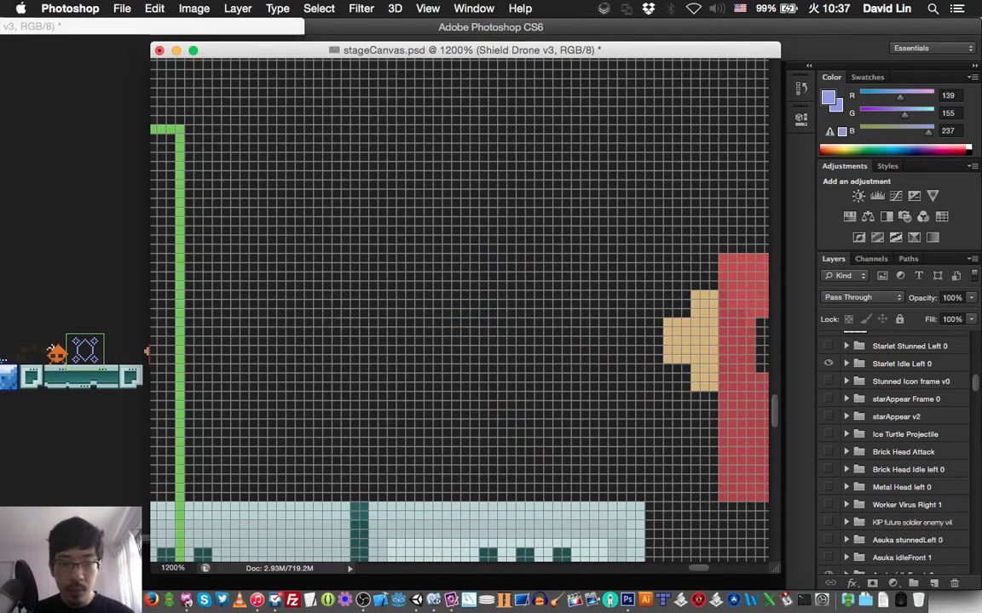
pyautogui.hscroll(-15, 460, 311)
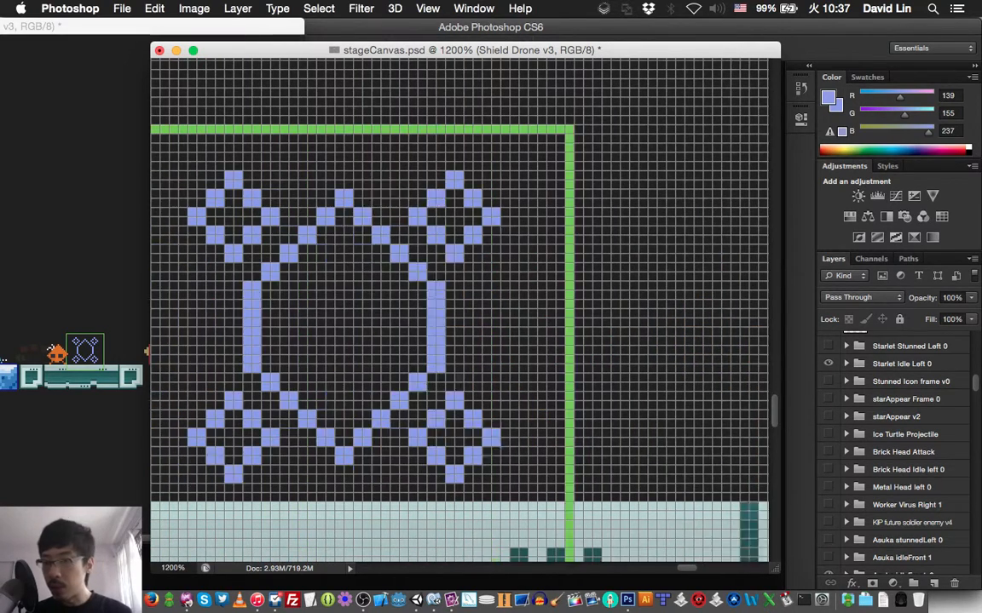
pyautogui.hscroll(-2, 460, 310)
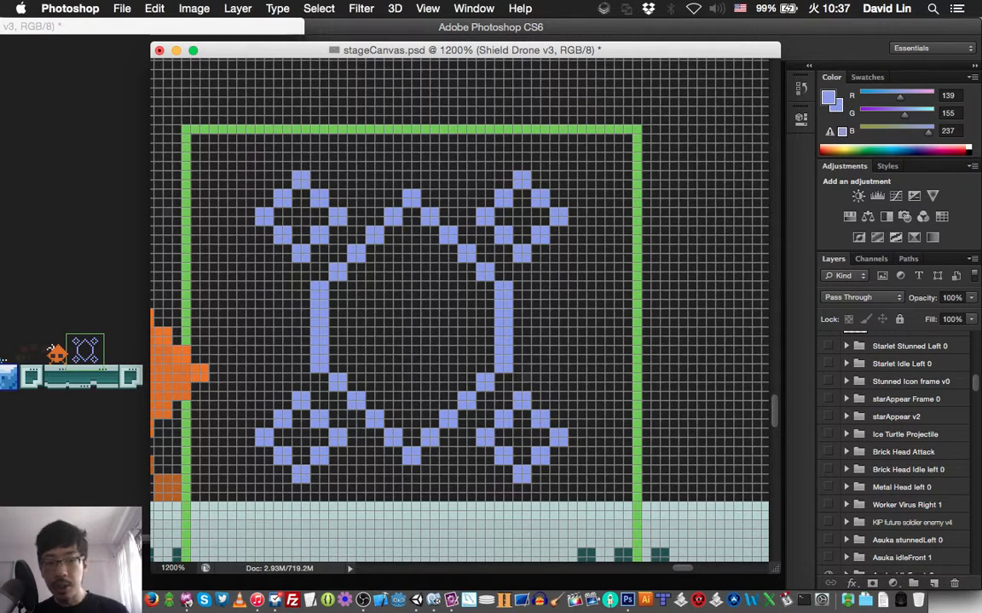
pyautogui.scroll(-4, 895, 451)
pyautogui.scroll(-10, 895, 452)
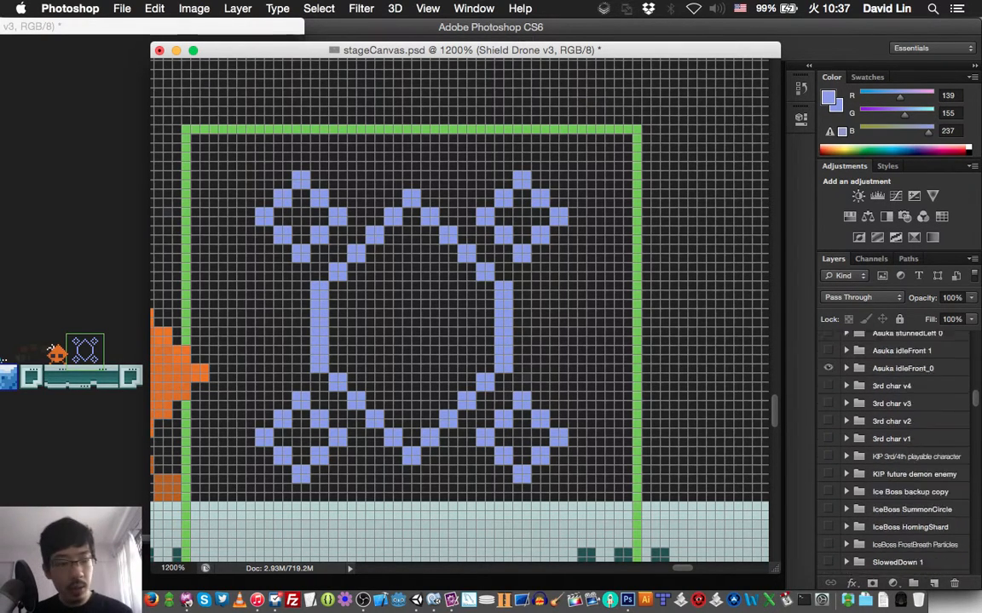
pyautogui.scroll(-10, 894, 451)
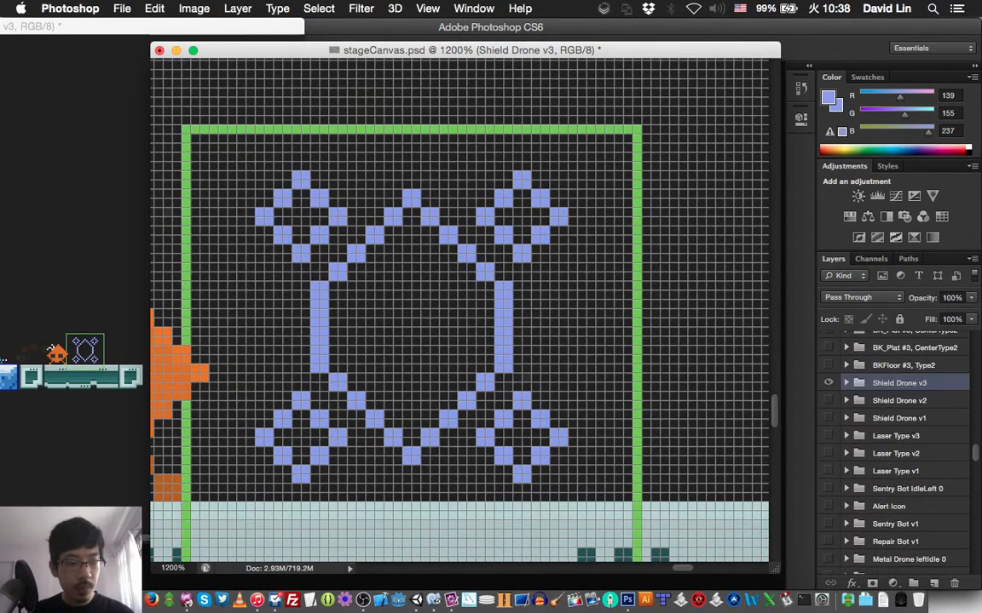
pyautogui.click(846, 382)
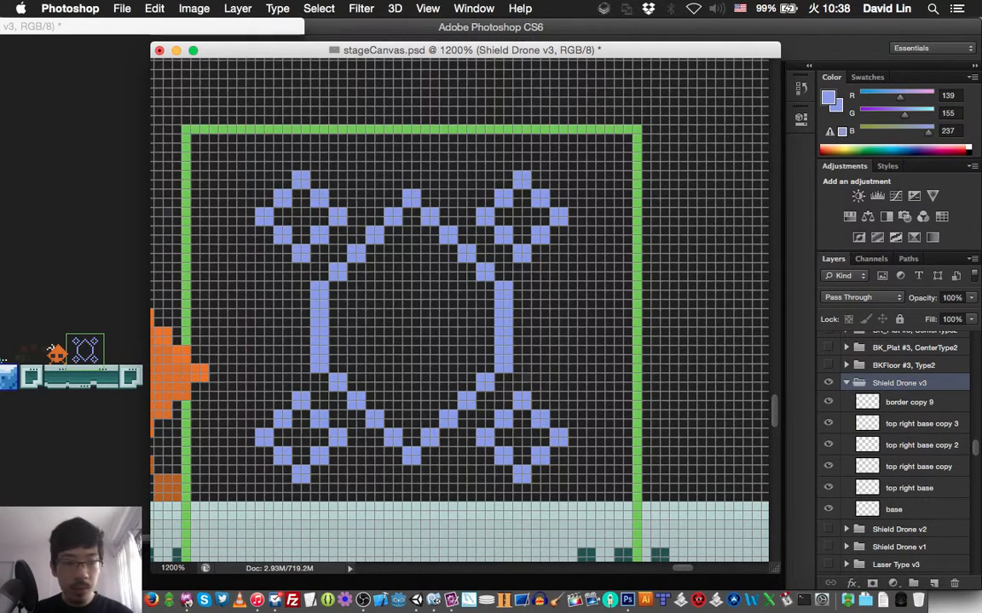
# - Erase the hexagon's sloped roof and the topmost block of both vertical sides on the base layer
pyautogui.click(921, 423)
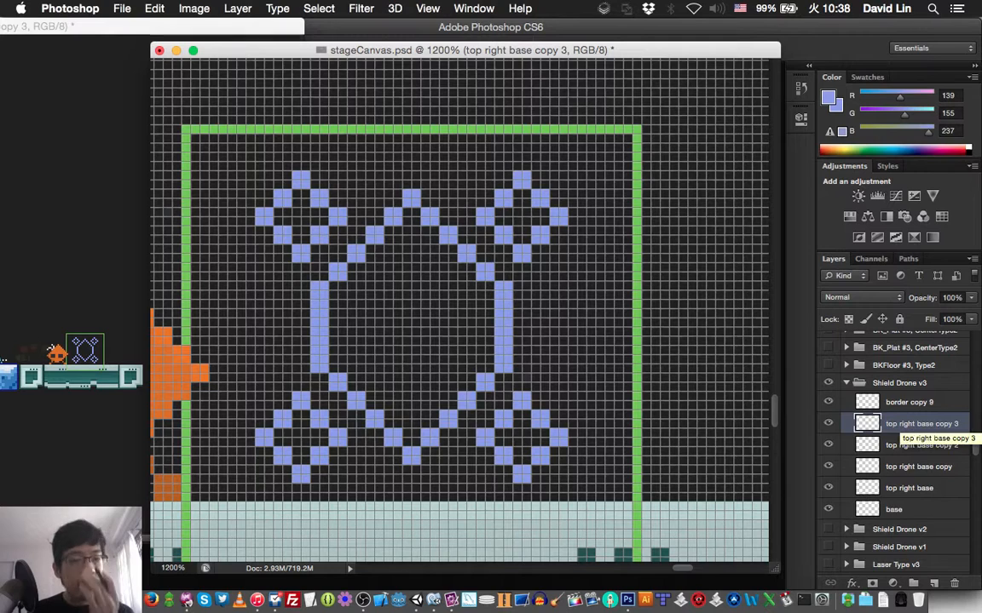
pyautogui.click(893, 510)
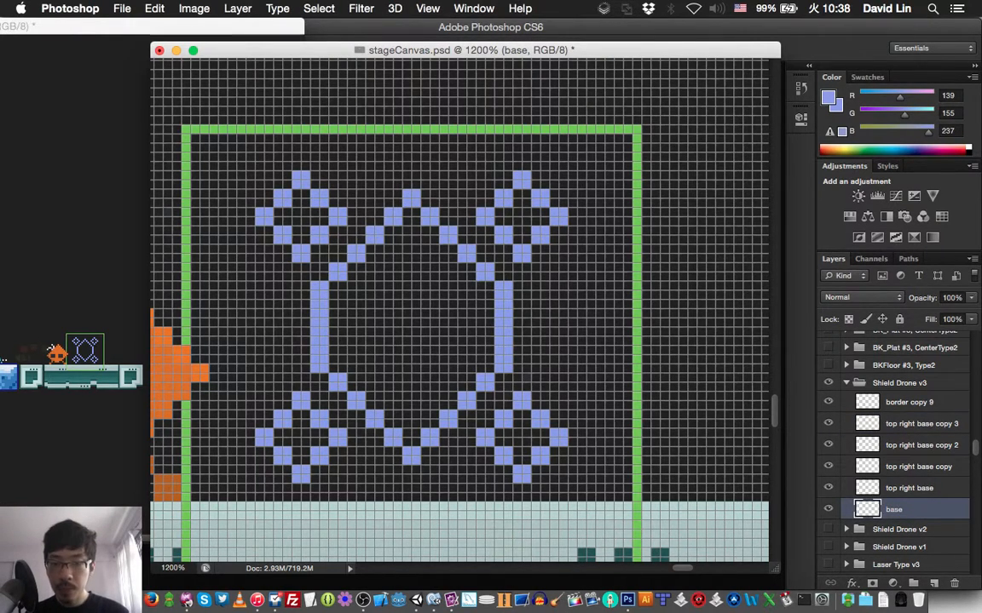
pyautogui.moveTo(334, 276)
pyautogui.mouseDown()
pyautogui.moveTo(413, 196)
pyautogui.moveTo(484, 271)
pyautogui.mouseUp()
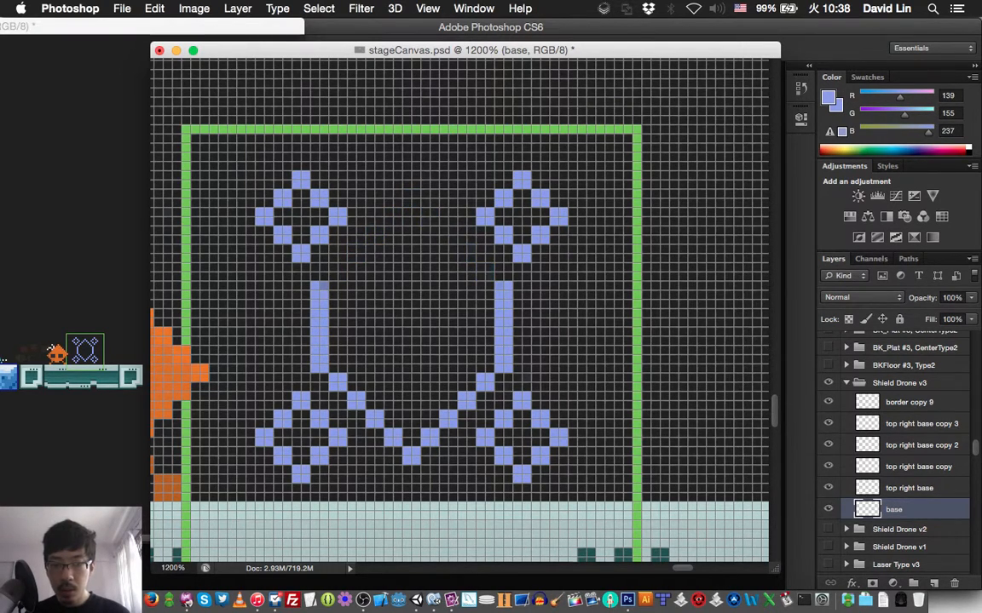
pyautogui.click(319, 290)
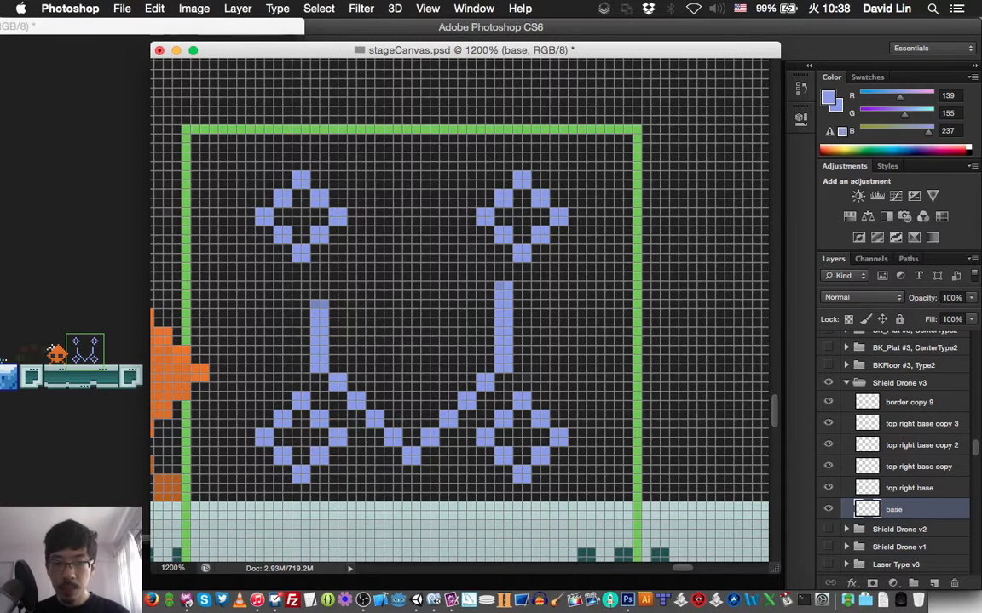
pyautogui.click(504, 291)
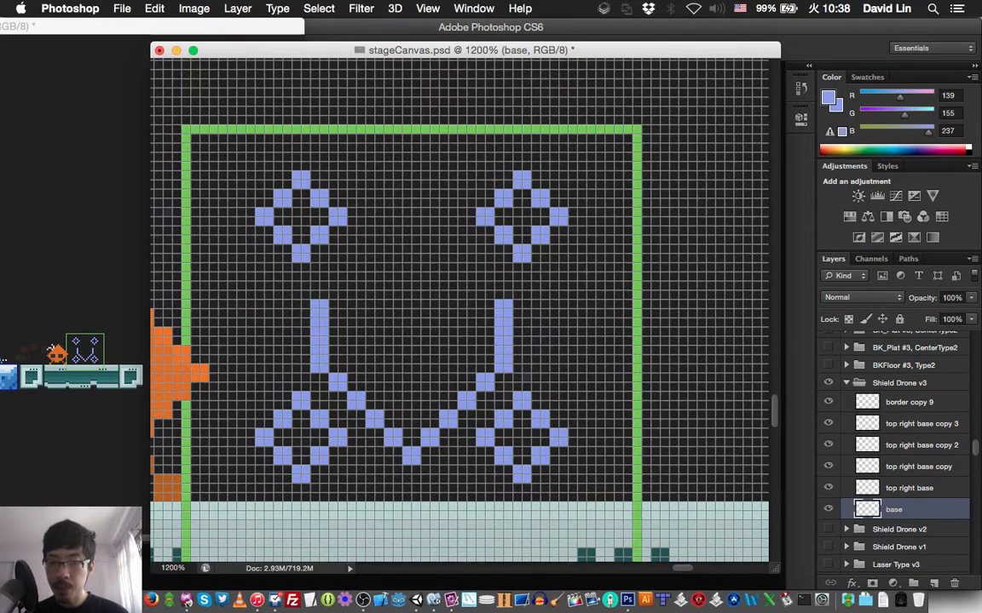
# - Redraw the hexagon's roof 2 px lower in the same blue, stepping diagonally from both shortened sides to a centre peak
pyautogui.click(337, 290)
pyautogui.click(356, 273)
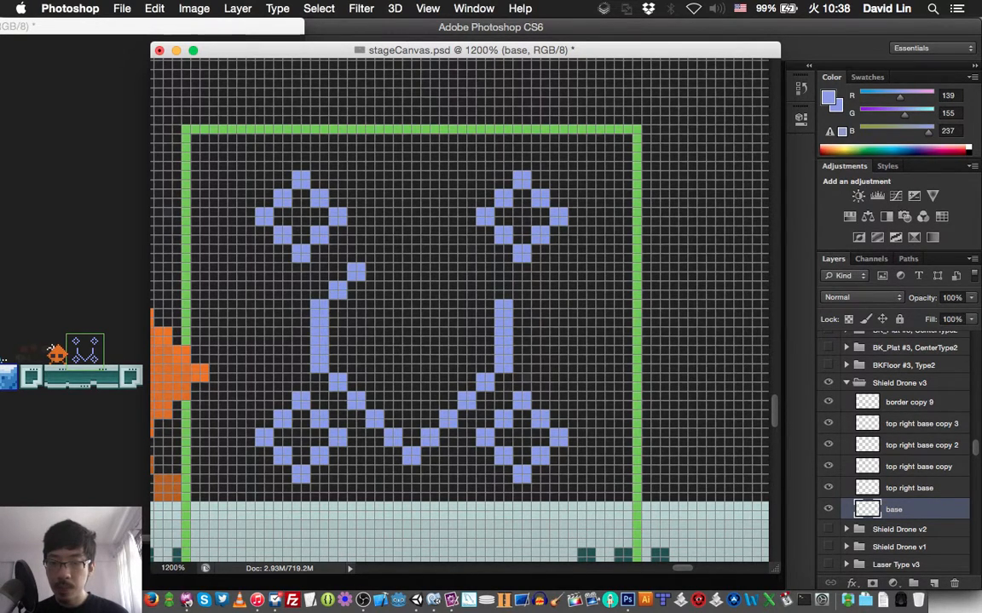
pyautogui.click(375, 254)
pyautogui.click(394, 235)
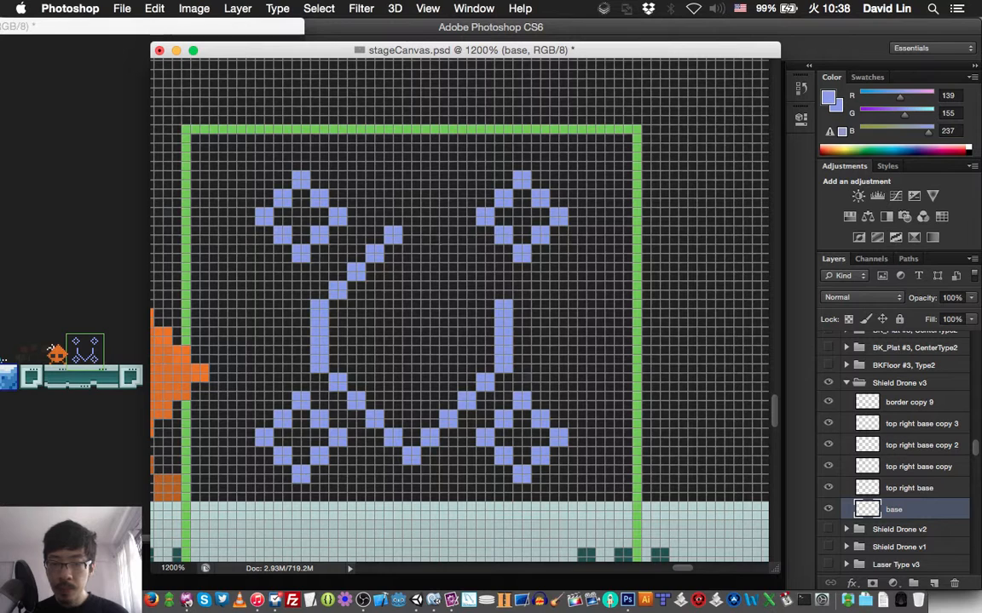
pyautogui.click(485, 291)
pyautogui.click(466, 272)
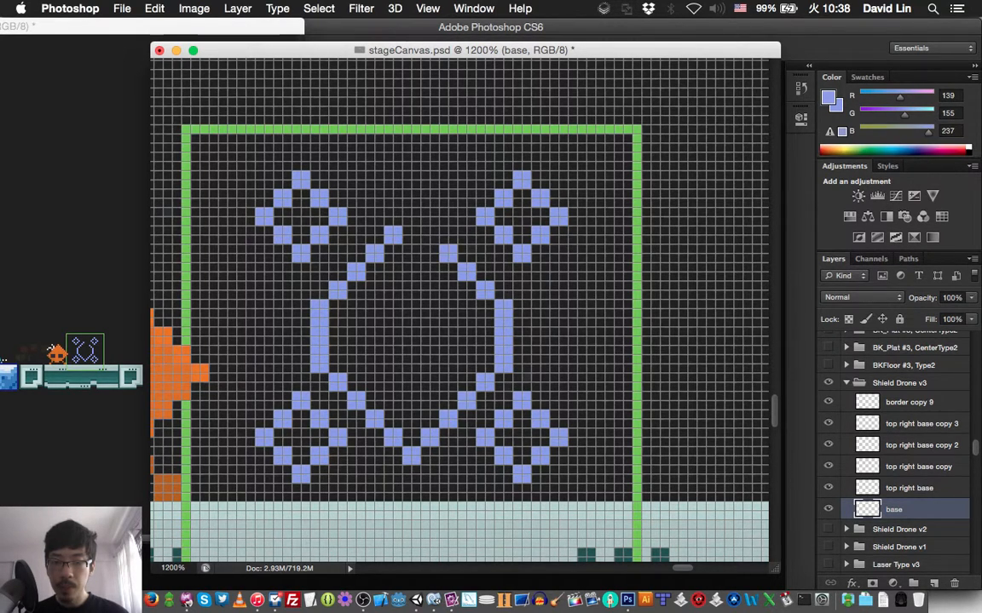
pyautogui.click(447, 253)
pyautogui.click(429, 235)
pyautogui.click(411, 217)
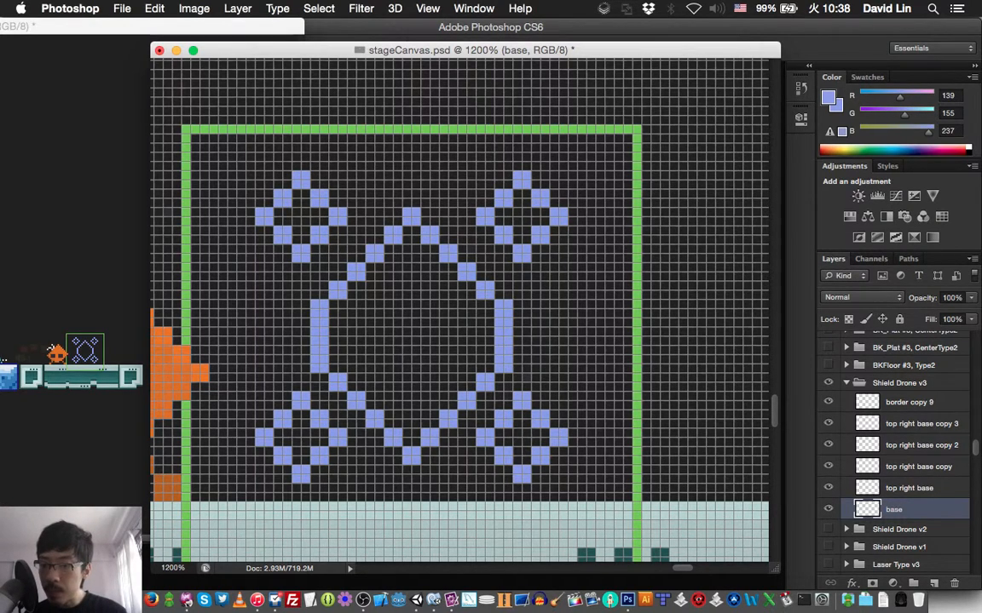
# - Move the upper-left diamond's layer, top right base copy, 2 px down to match the lowered hexagon roof
pyautogui.hscroll(-3, 460, 310)
pyautogui.scroll(-2, 460, 310)
pyautogui.scroll(-1, 460, 310)
pyautogui.hscroll(-1, 460, 310)
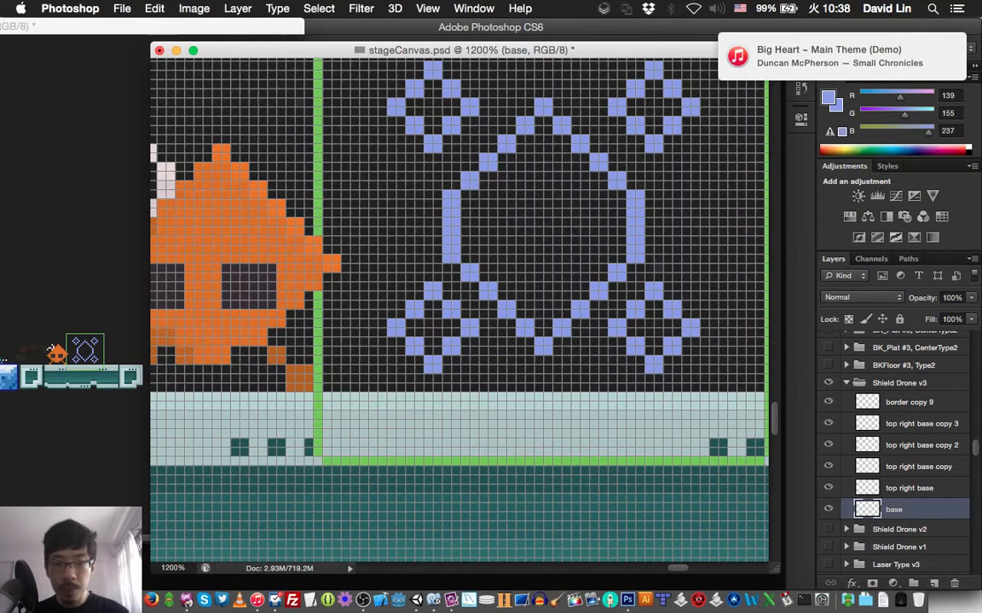
pyautogui.scroll(2, 460, 310)
pyautogui.hscroll(2, 460, 310)
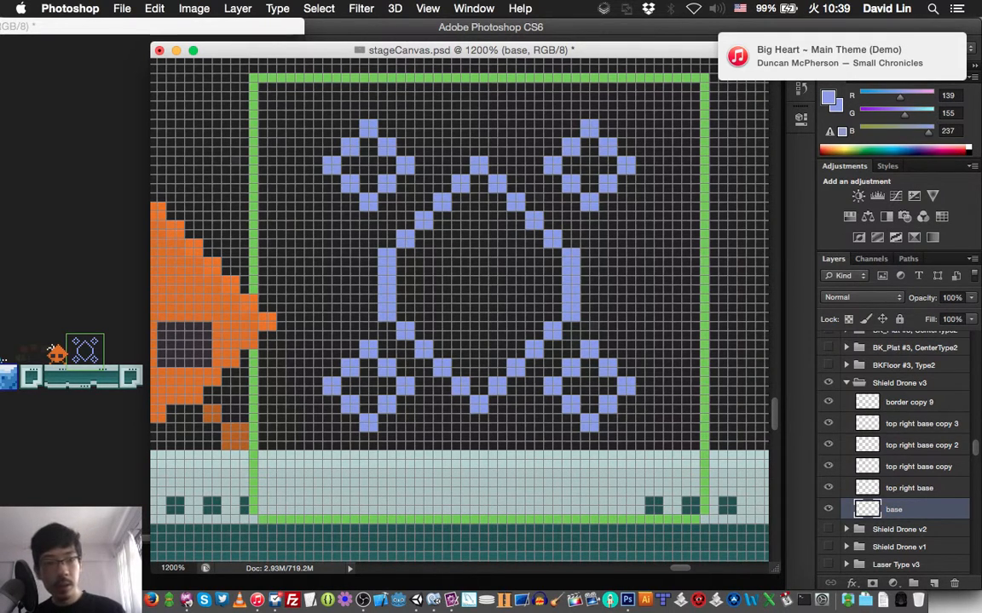
pyautogui.click(827, 466)
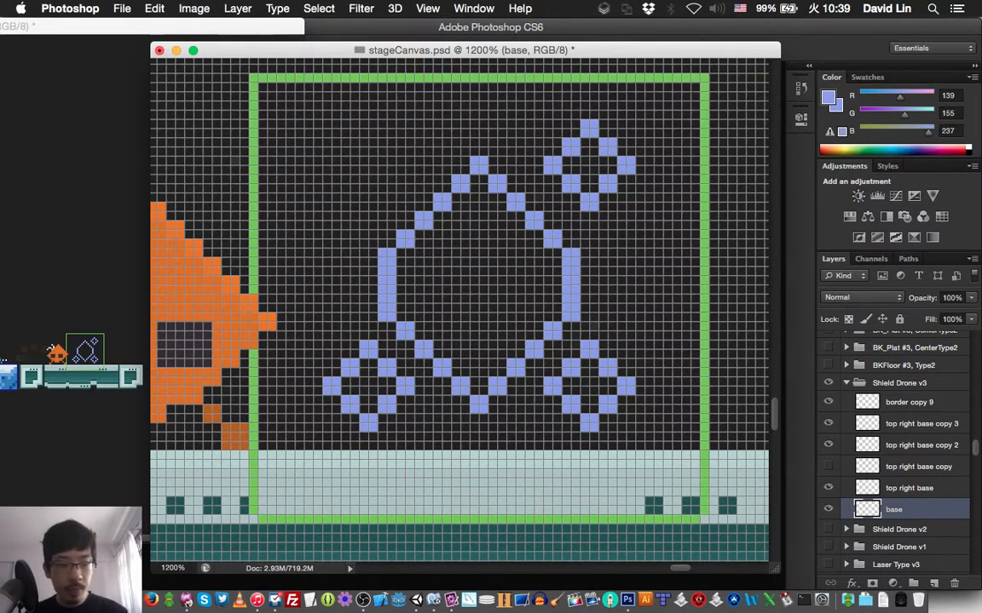
pyautogui.click(827, 466)
pyautogui.click(919, 467)
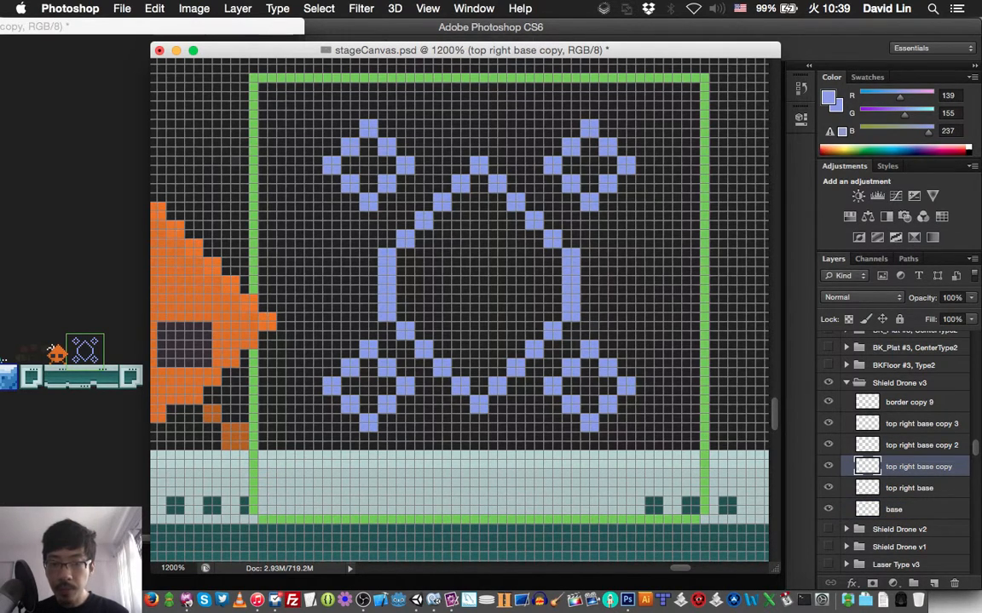
pyautogui.press('Down')
pyautogui.press('Down')
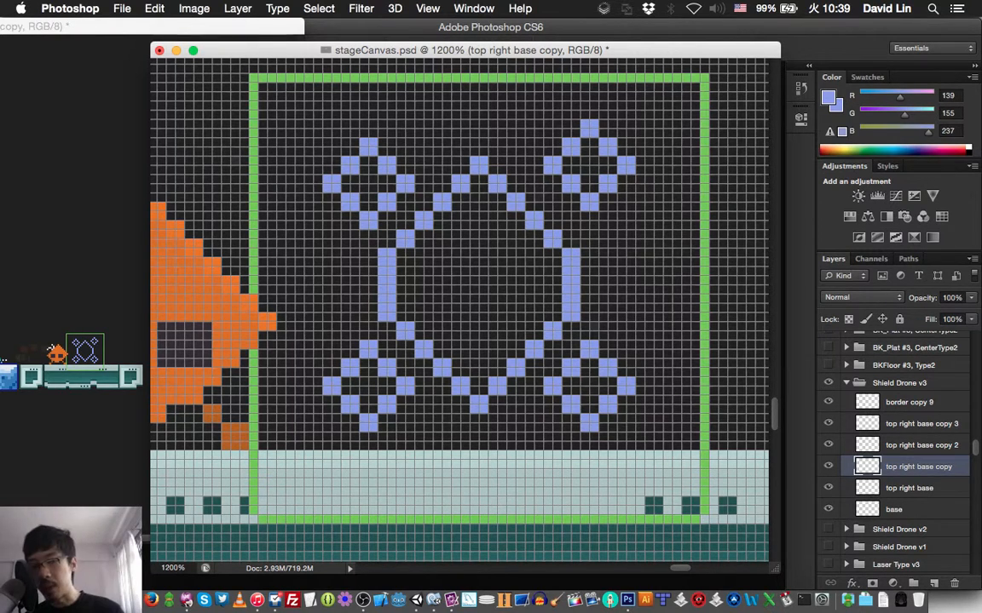
# - Move the top right base diamond 2 px down level with the upper-left one and save the document
pyautogui.click(869, 489)
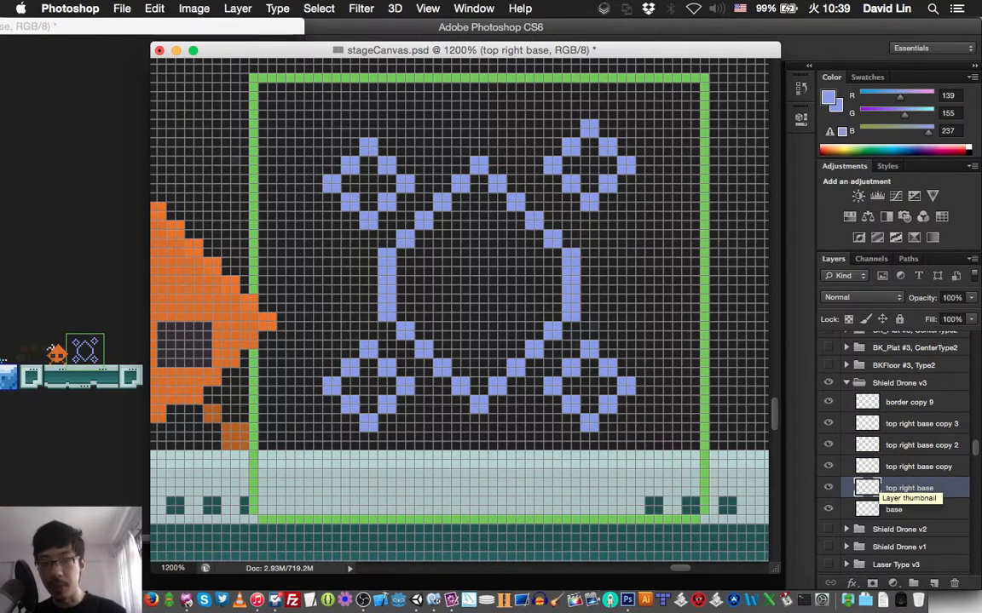
pyautogui.press('Down')
pyautogui.press('Down')
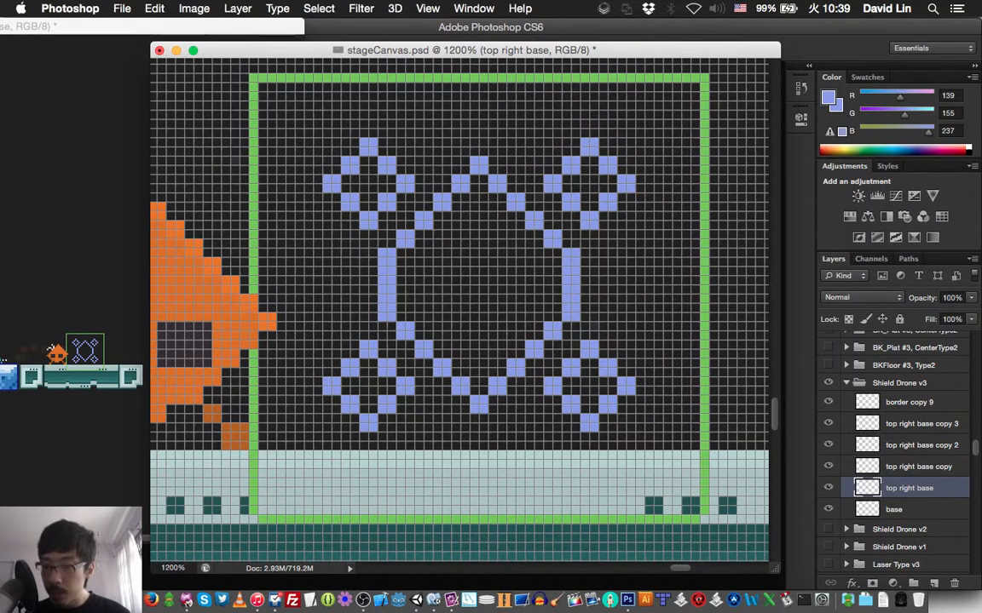
pyautogui.press('super+s')
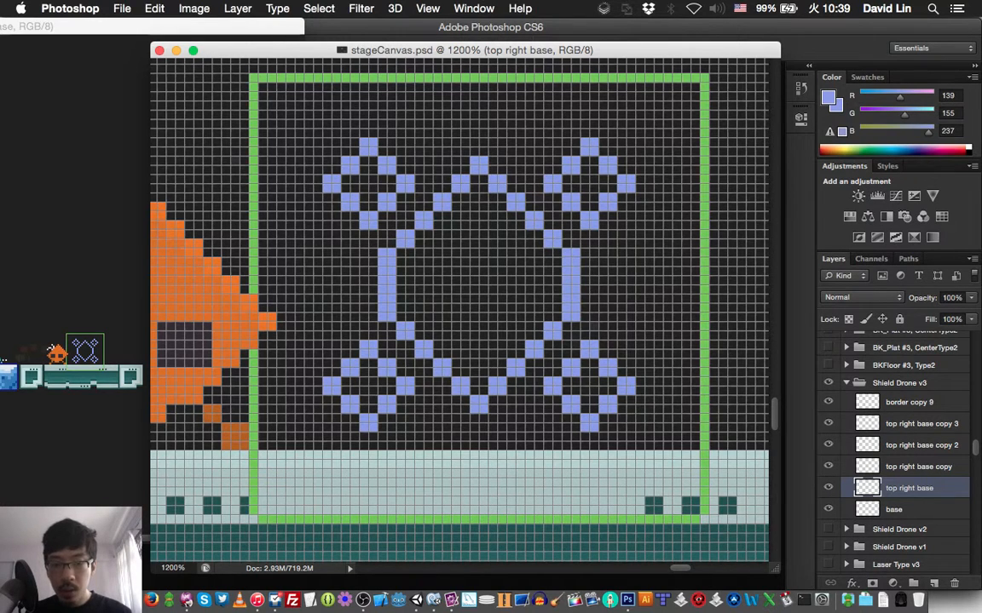
# - Identify the lower-right diamond's layer by toggling its visibility and rename it btmRightShield
pyautogui.hscroll(-5, 459, 309)
pyautogui.scroll(1, 459, 309)
pyautogui.hscroll(7, 460, 309)
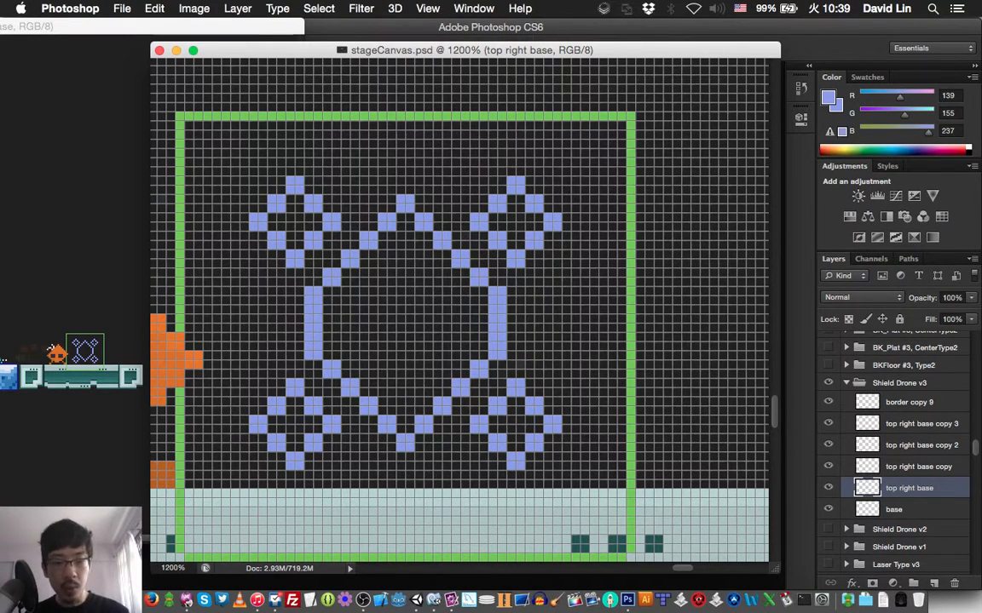
pyautogui.click(868, 423)
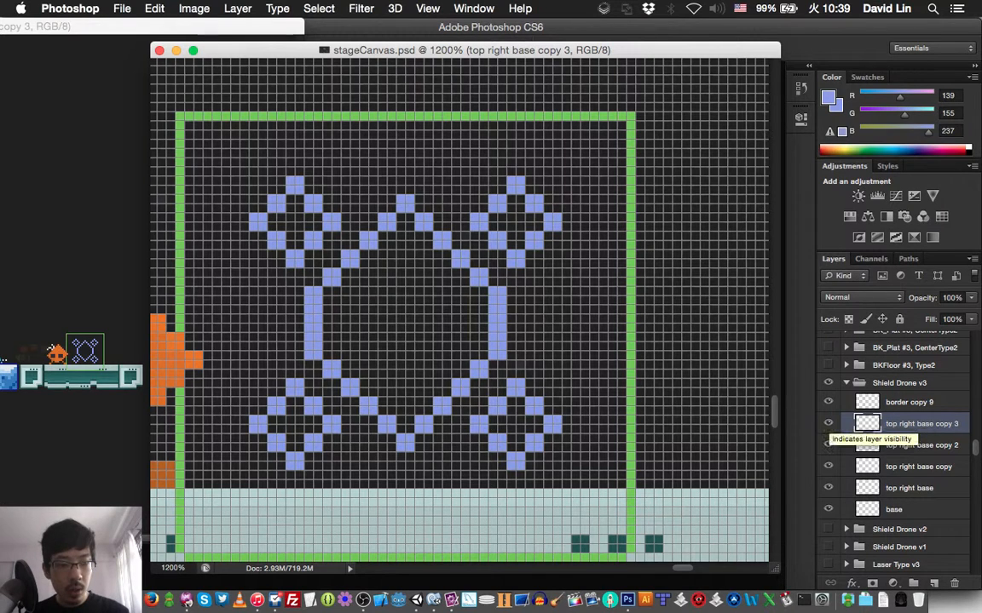
pyautogui.click(828, 423)
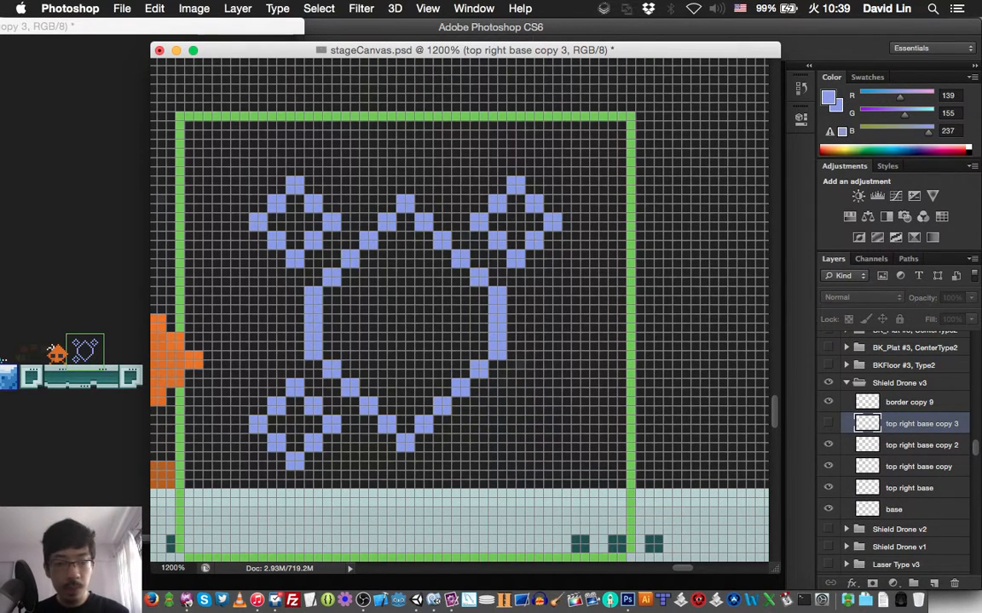
pyautogui.click(828, 423)
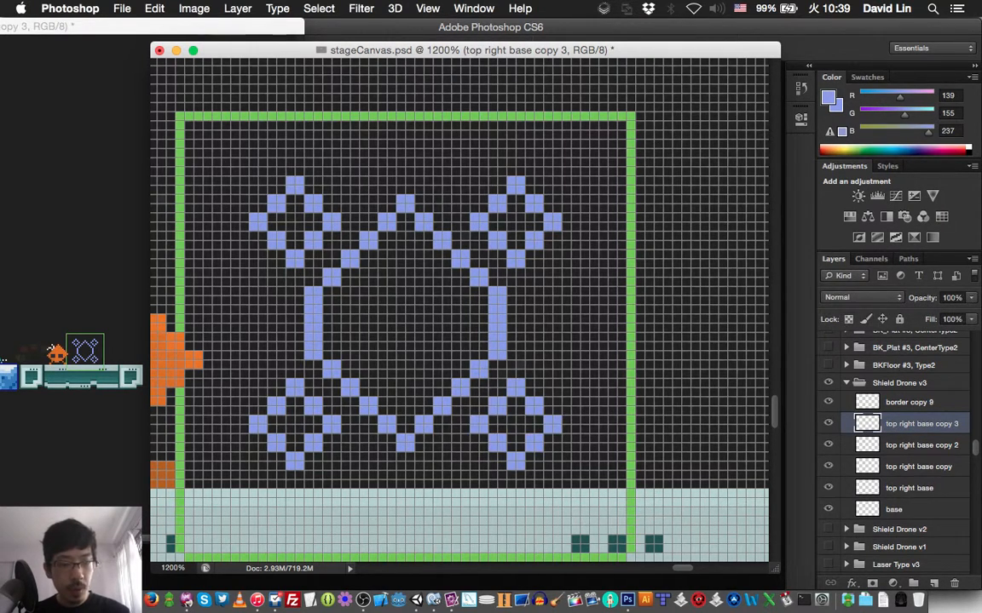
pyautogui.doubleClick(922, 423)
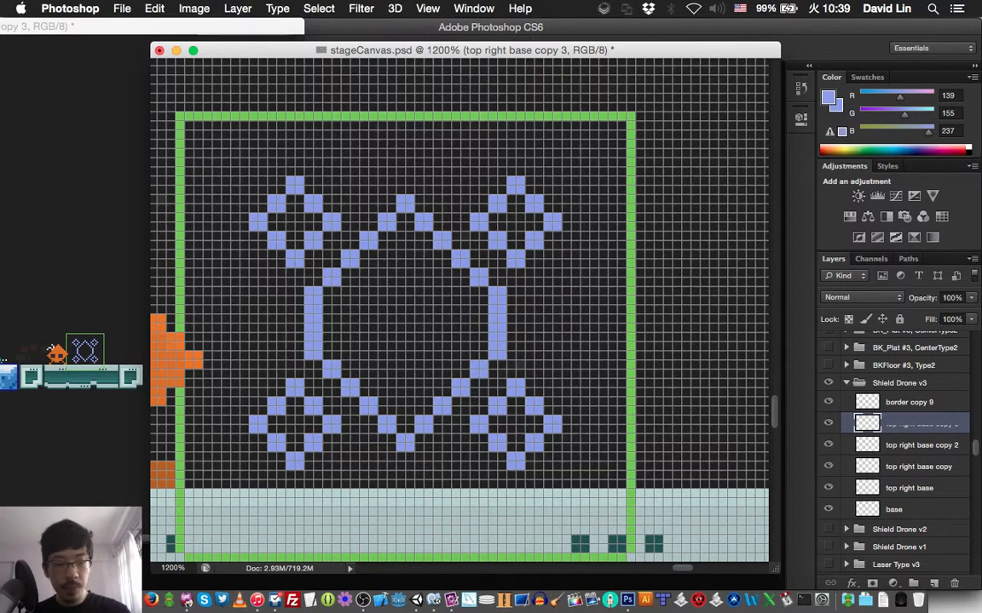
pyautogui.write('btmR')
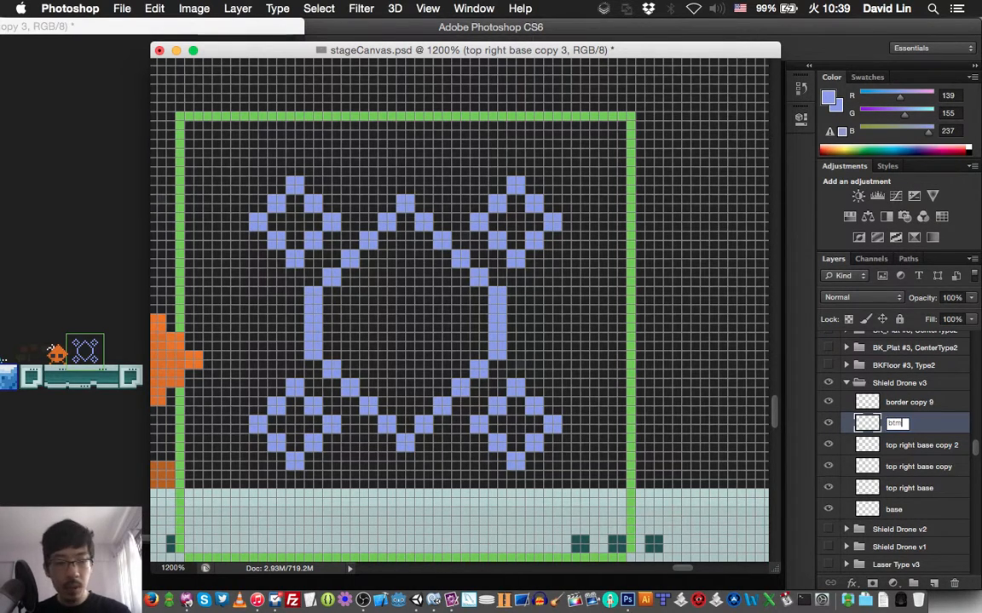
pyautogui.write('ight')
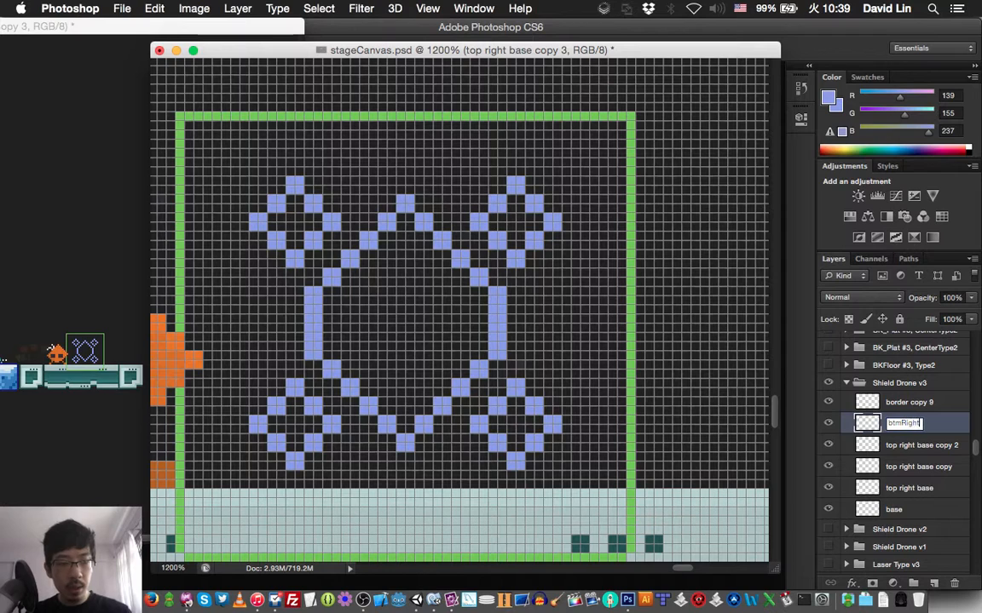
pyautogui.write('Shield')
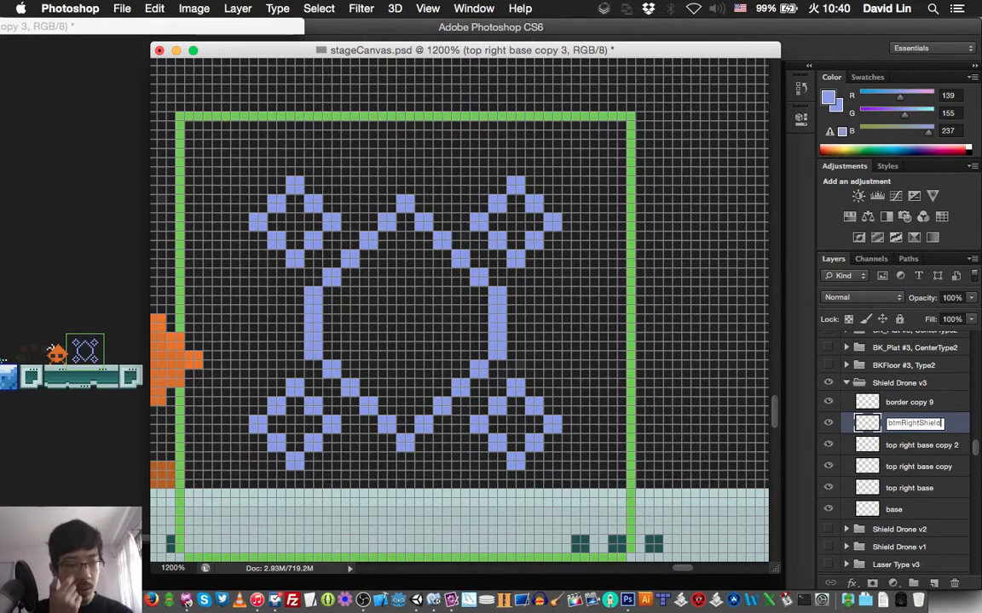
pyautogui.press('Return')
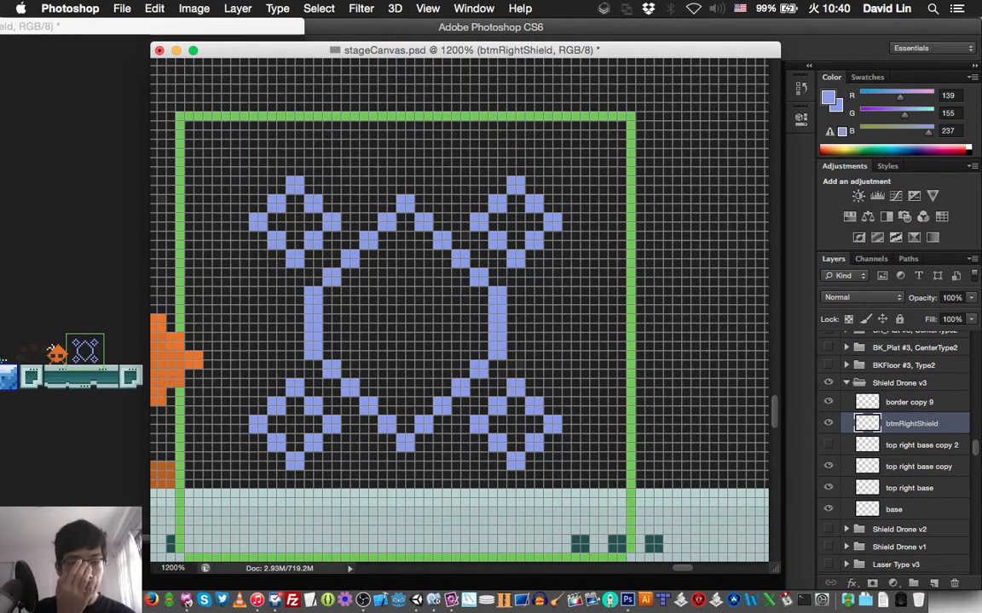
# - Check which layer holds the lower-left diamond by toggling its visibility, and rename it btmLeftShield
pyautogui.click(828, 445)
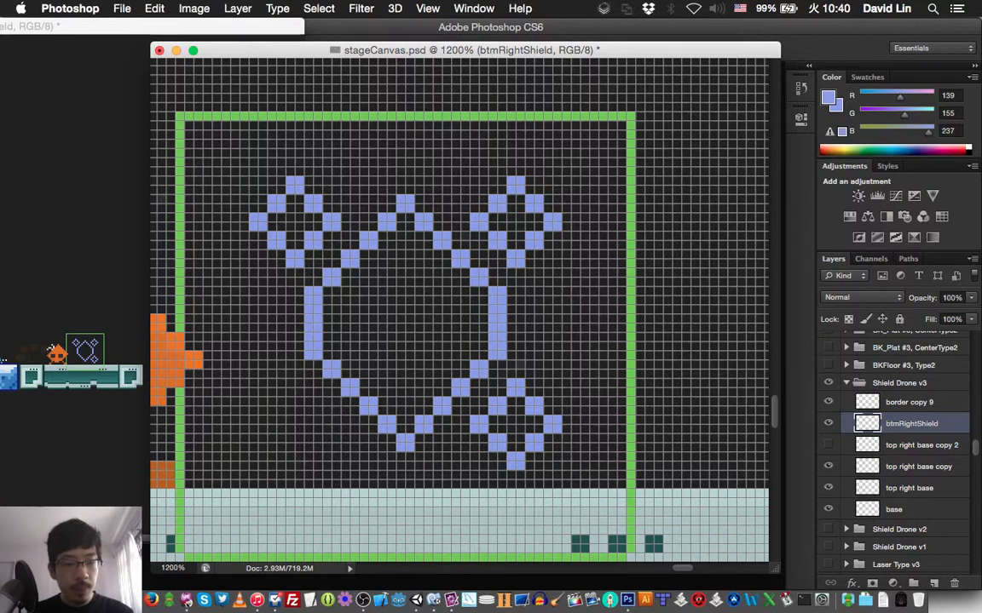
pyautogui.click(827, 445)
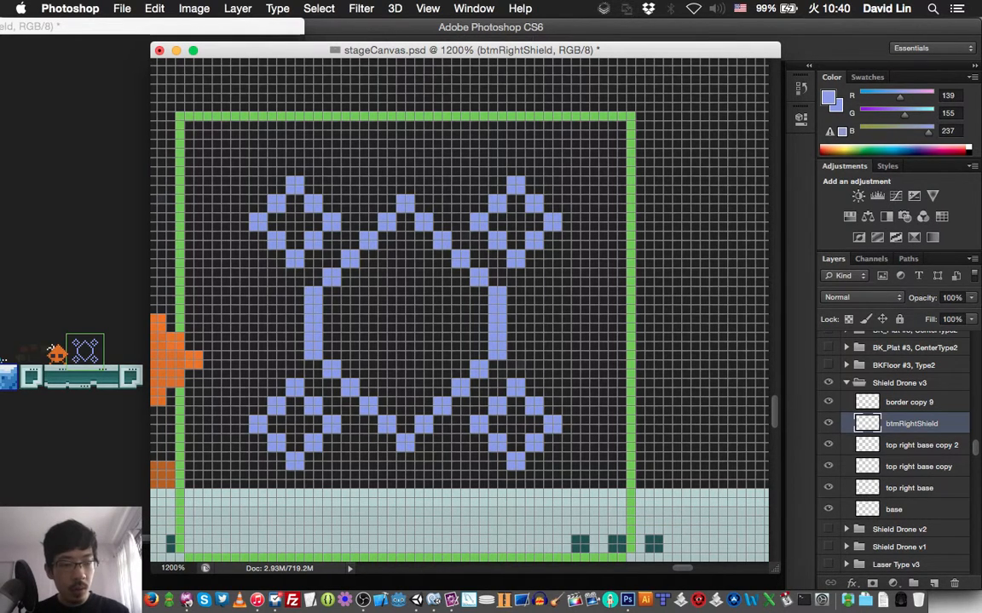
pyautogui.doubleClick(920, 445)
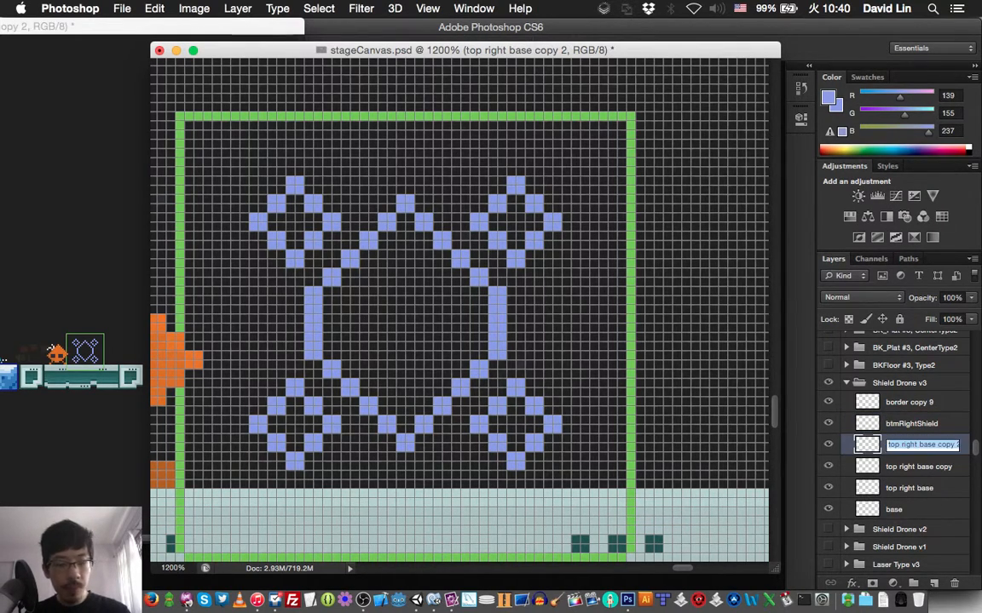
pyautogui.write('btmLef')
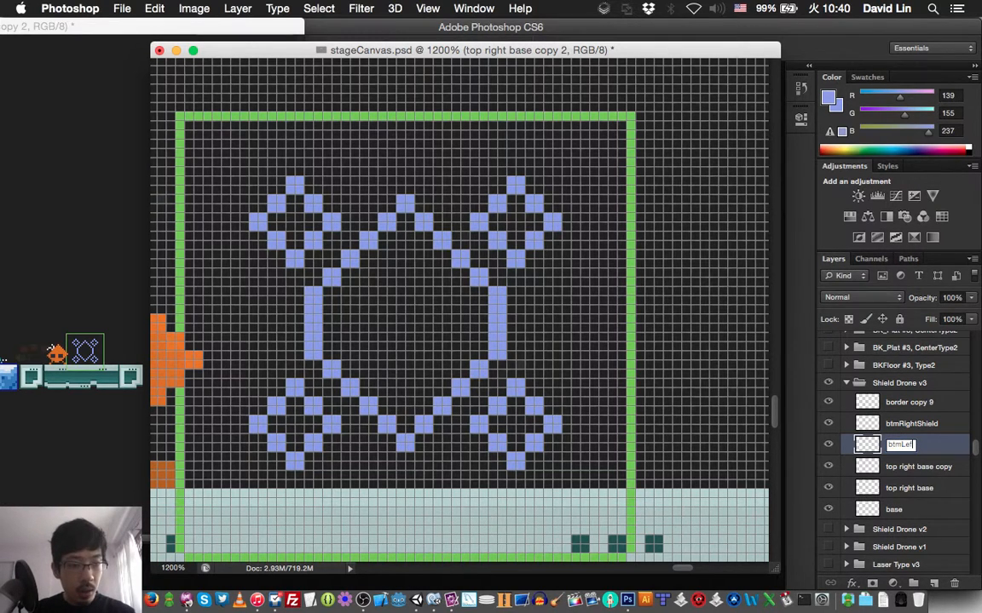
pyautogui.write('tShield')
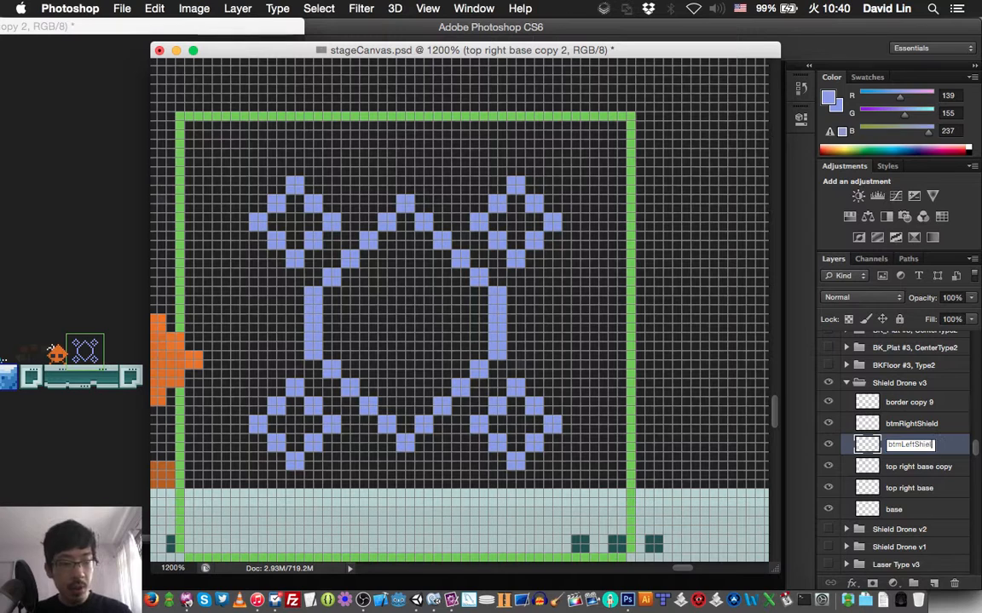
pyautogui.press('Return')
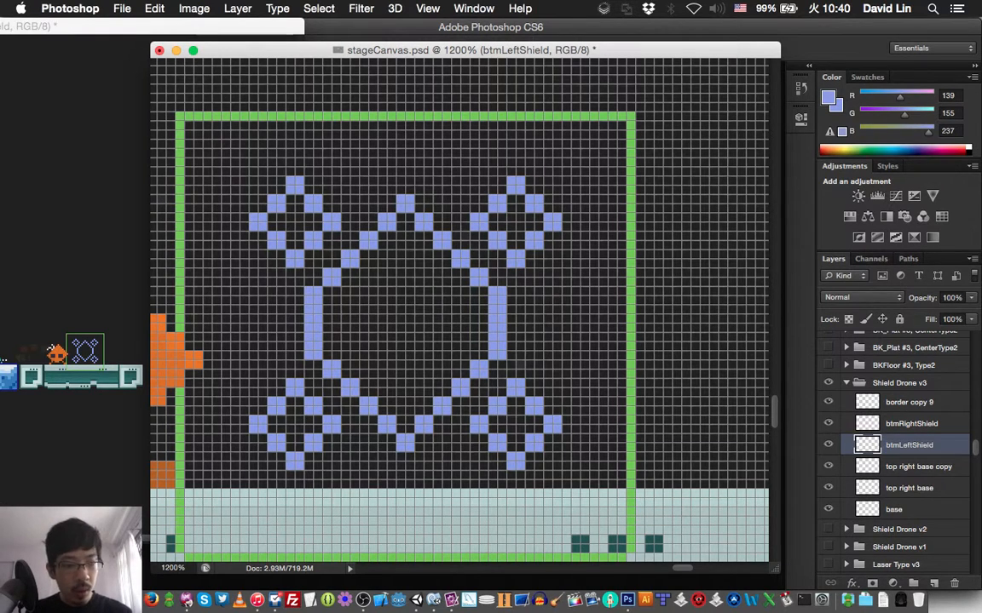
# - Check which layer holds the upper-left diamond by toggling its visibility, and rename it topLeftShield
pyautogui.click(828, 467)
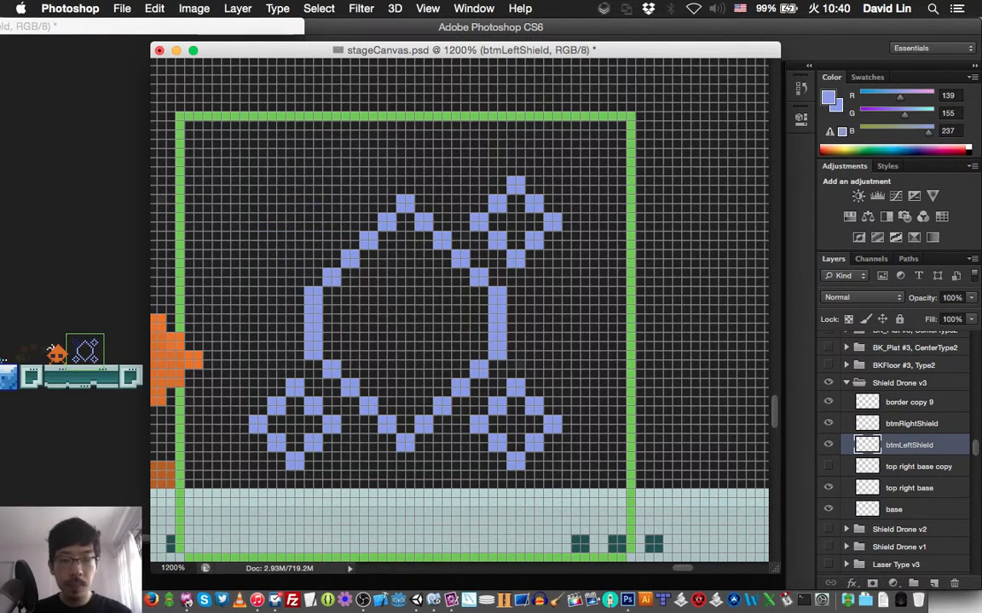
pyautogui.click(829, 467)
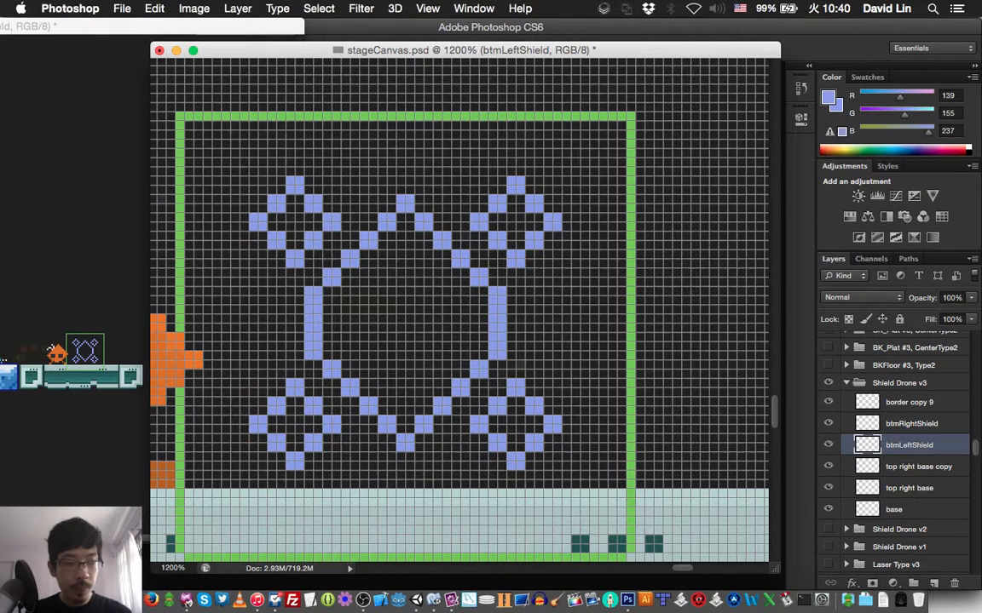
pyautogui.click(918, 467)
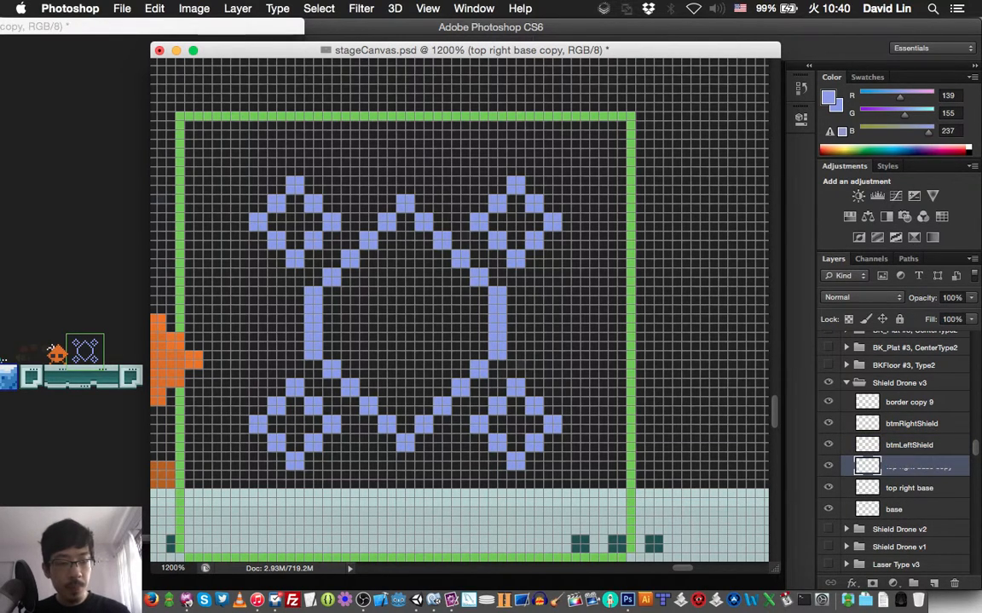
pyautogui.doubleClick(918, 466)
pyautogui.write('top')
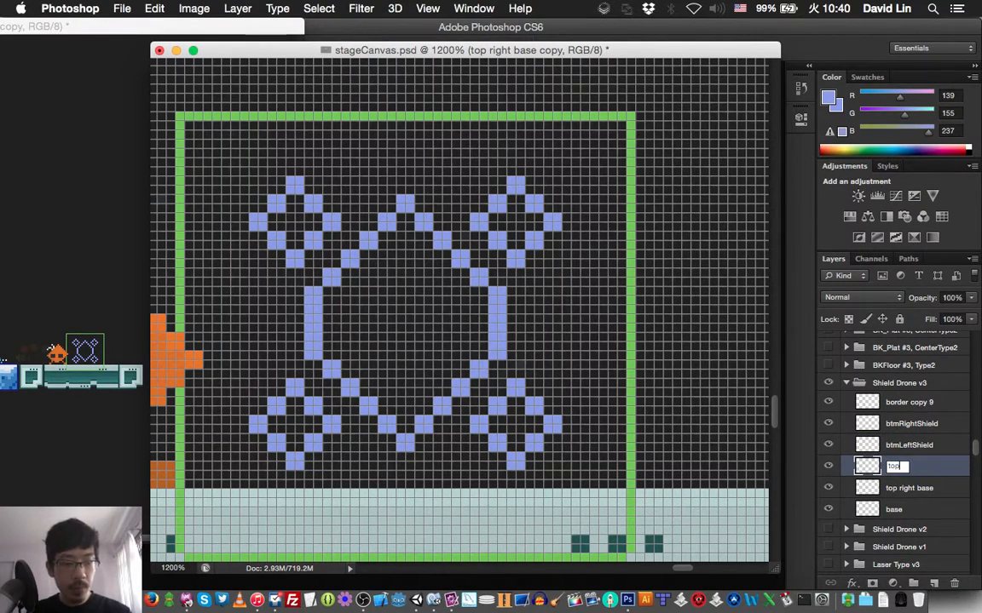
pyautogui.write('LeftShield')
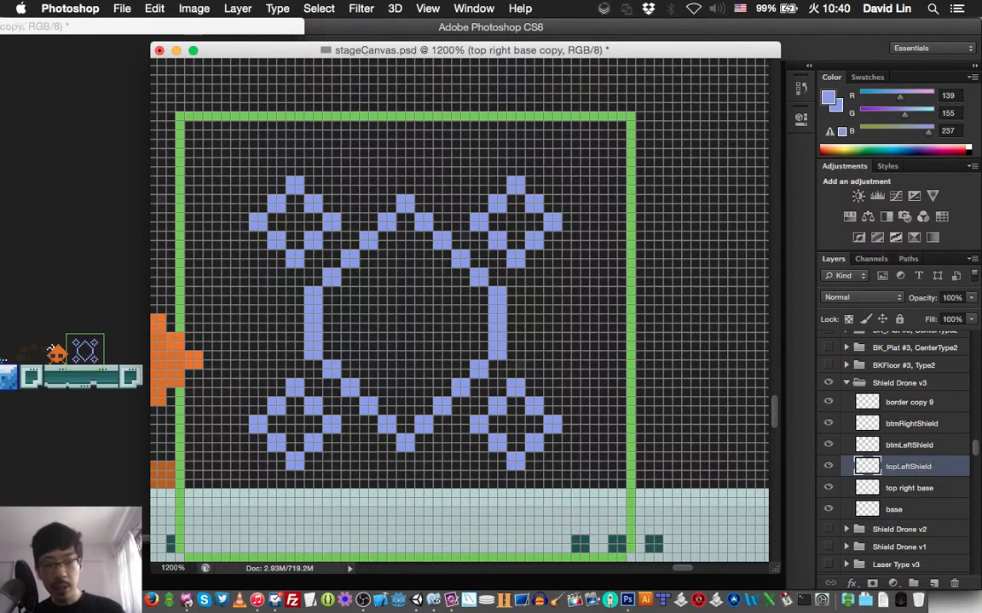
pyautogui.press('Return')
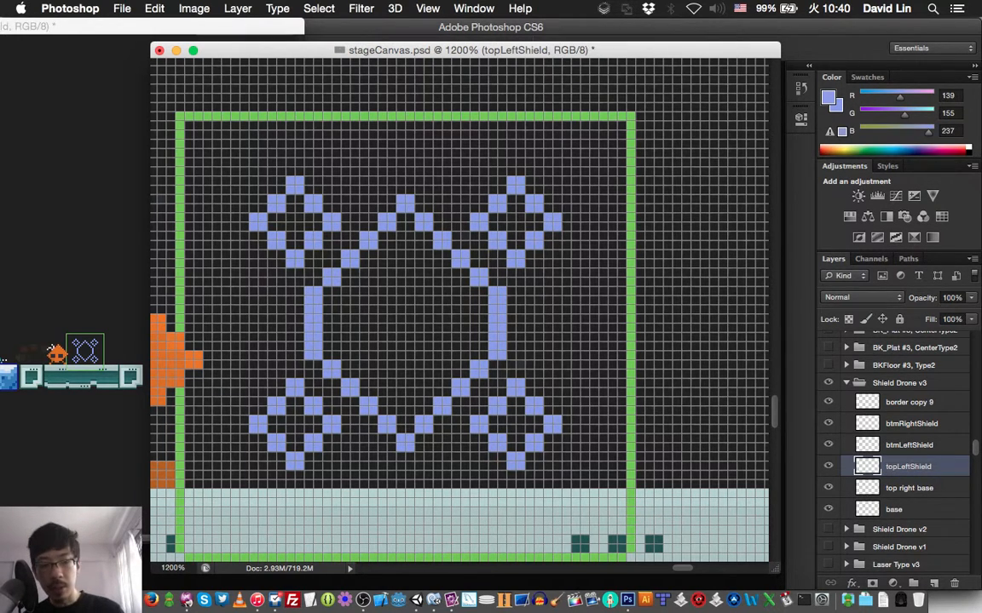
# - Rename the top right base layer topRightShield and save the document
pyautogui.doubleClick(909, 489)
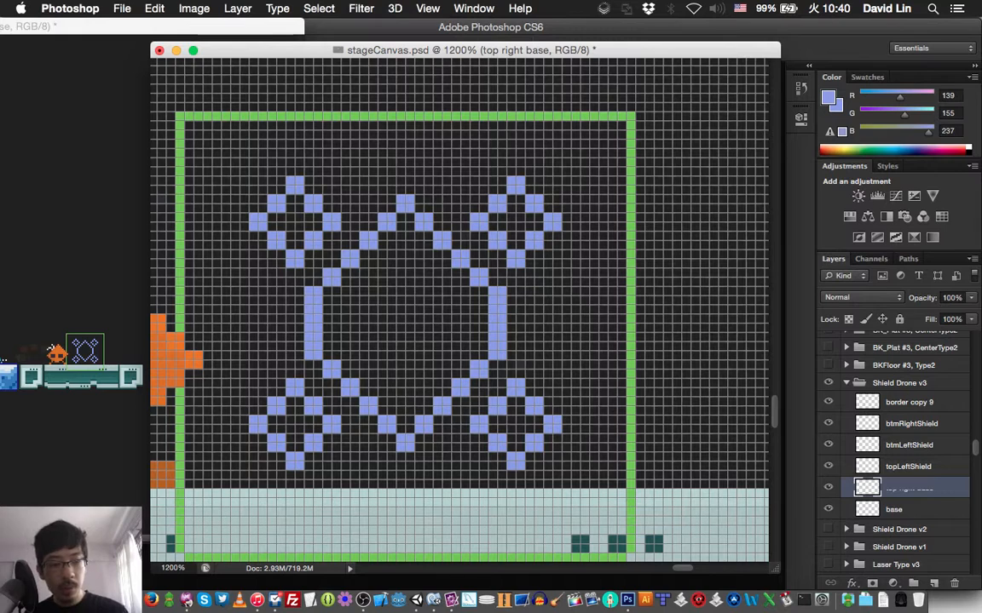
pyautogui.write('topRight')
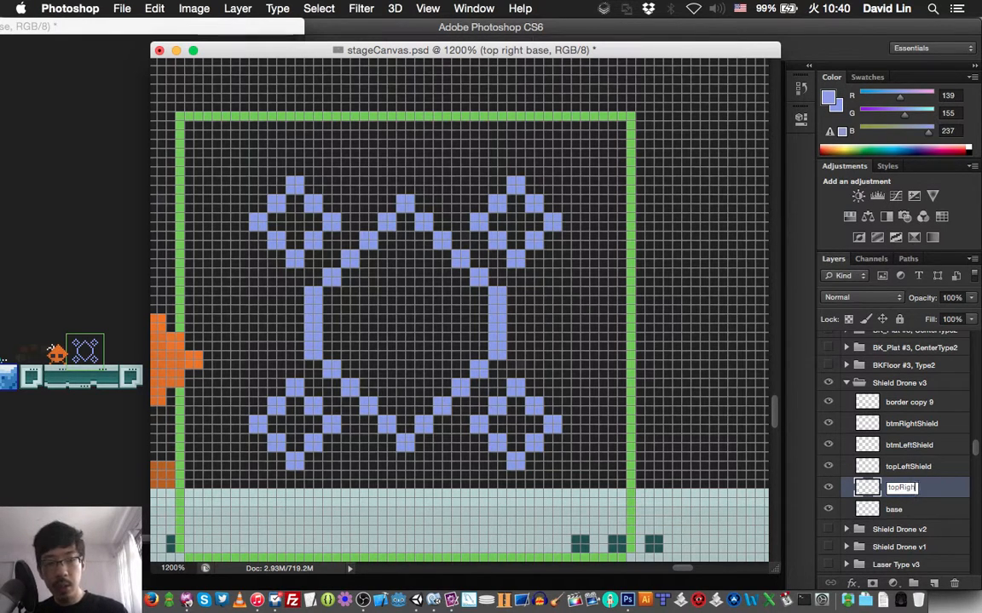
pyautogui.write('Shield')
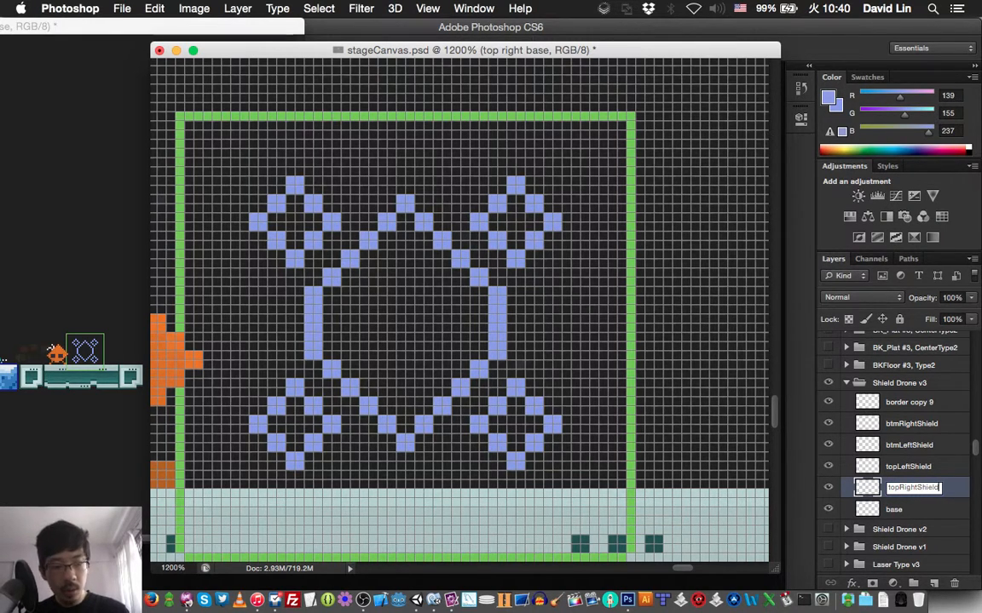
pyautogui.press('Return')
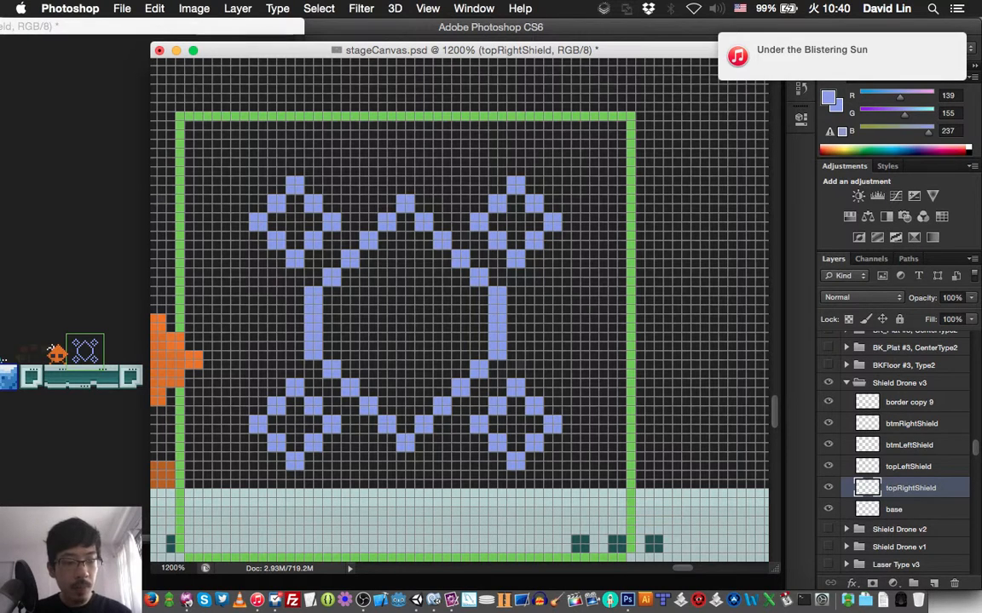
pyautogui.press('super+s')
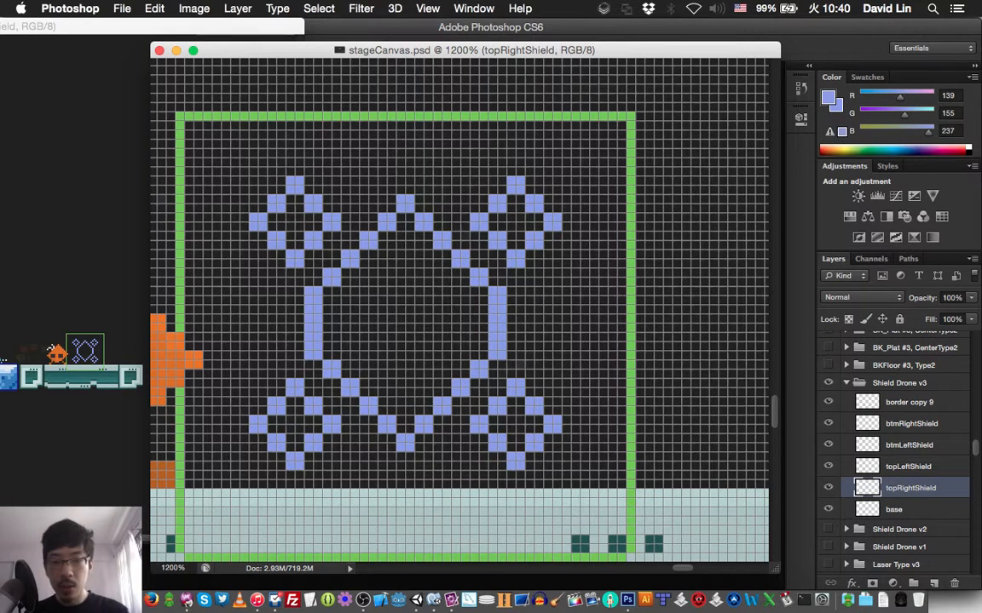
# - Switch to OBS to check the stream status, and return to Photoshop
pyautogui.hscroll(3, 460, 307)
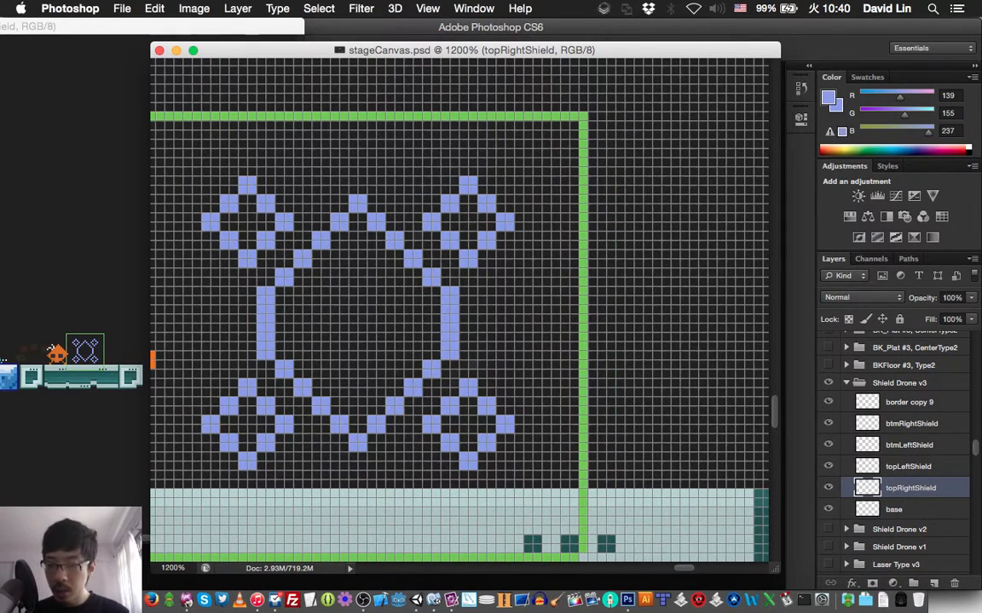
pyautogui.click(359, 581)
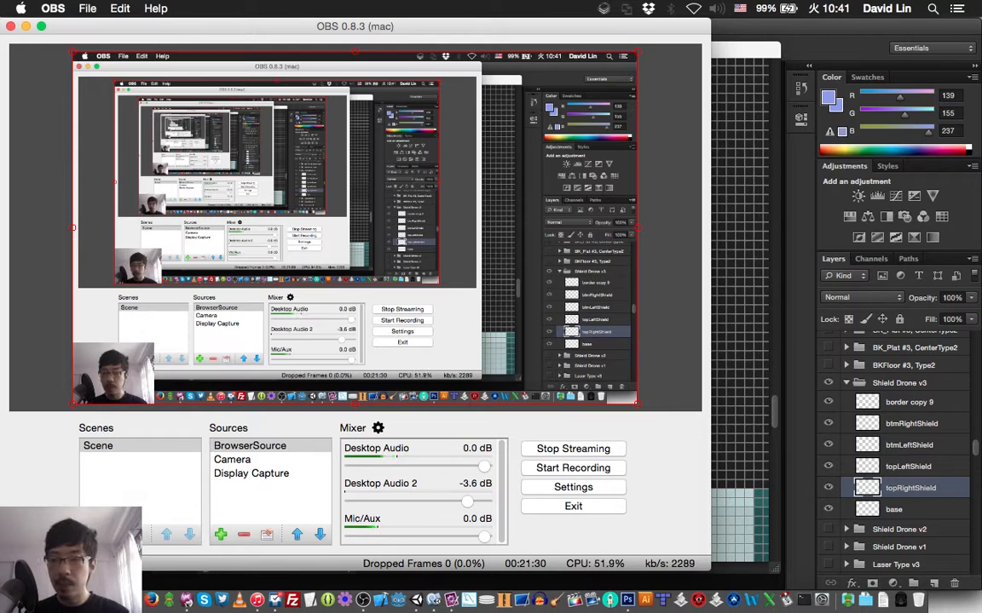
pyautogui.press('super+Tab')
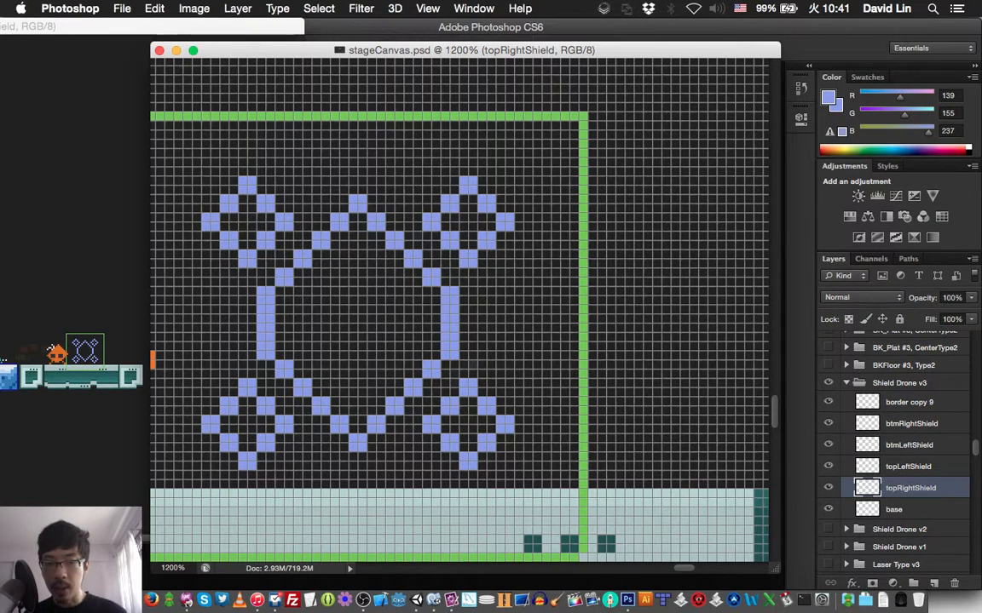
# - Move the topRightShield diamond about 12 px right and 6 px down onto the green frame, and send border copy 9 below the base layer
pyautogui.moveTo(505, 202); pyautogui.dragTo(611, 246)
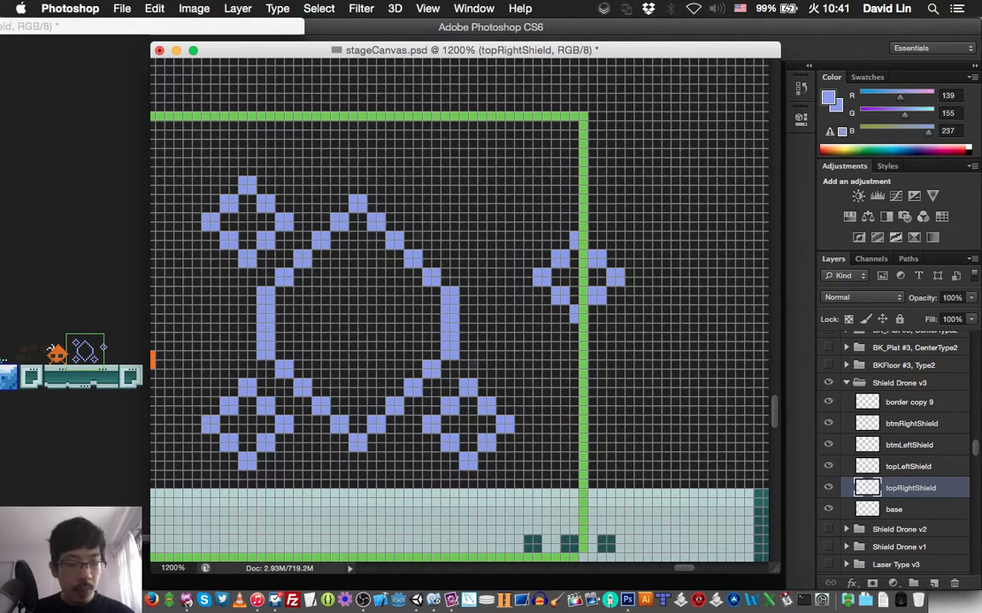
pyautogui.click(905, 402)
pyautogui.press('super+bracketleft')
pyautogui.press('super+bracketleft')
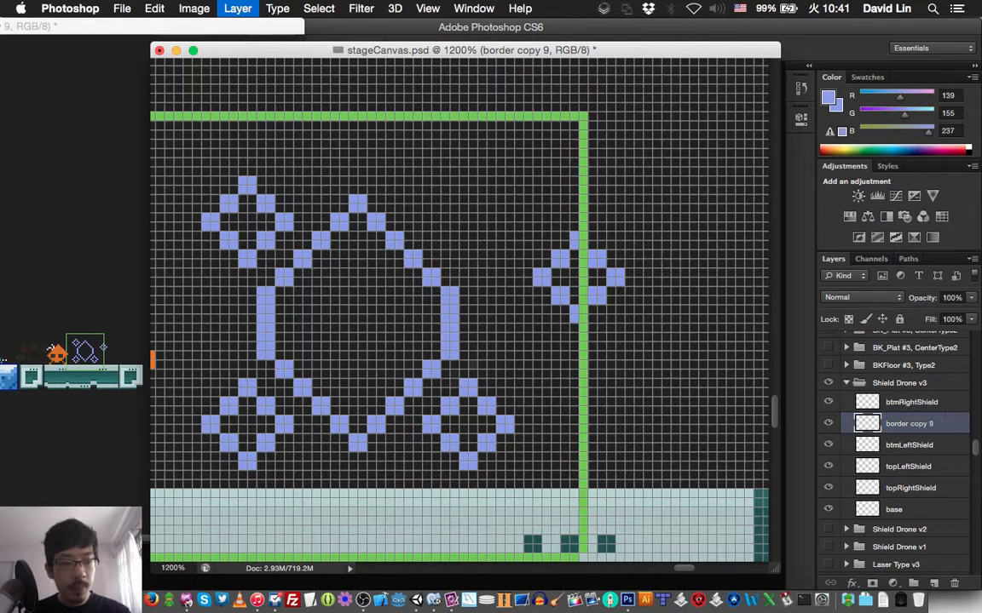
pyautogui.press('super+bracketleft')
pyautogui.press('super+bracketleft')
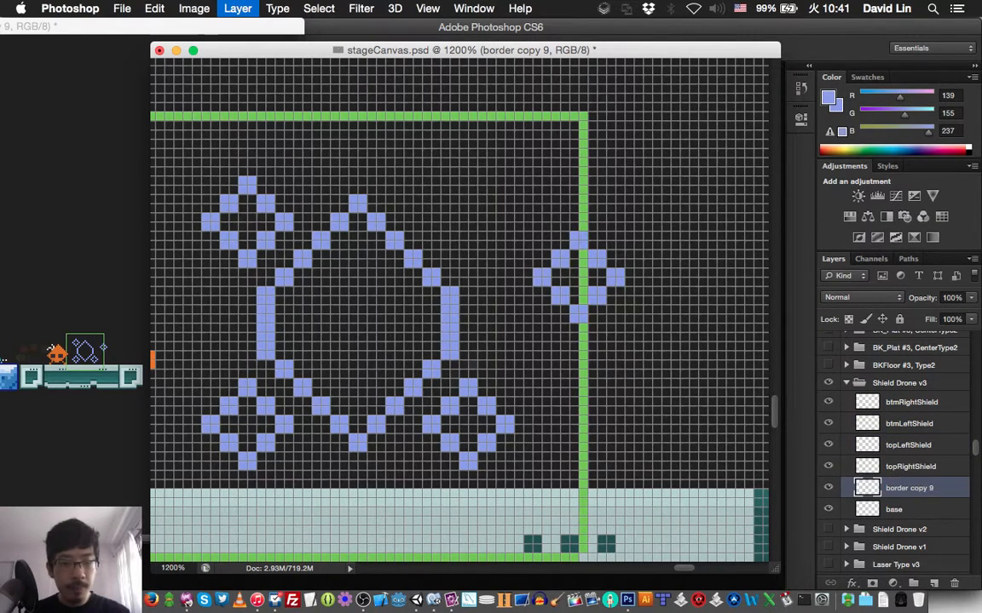
pyautogui.press('super+bracketleft')
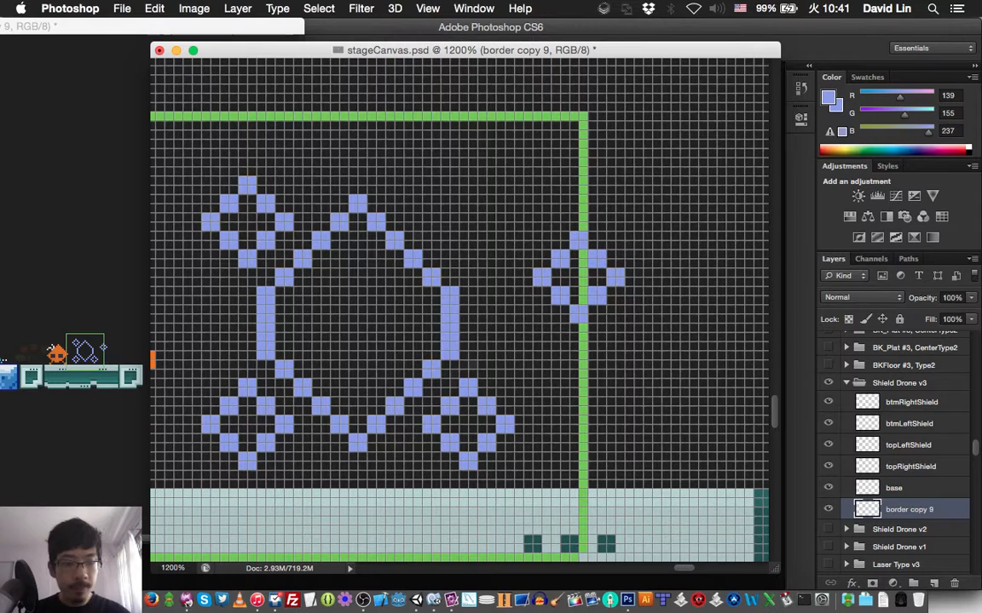
# - Move the topLeftShield diamond across the hexagon so it sits level with topRightShield and touches its left corner
pyautogui.click(905, 423)
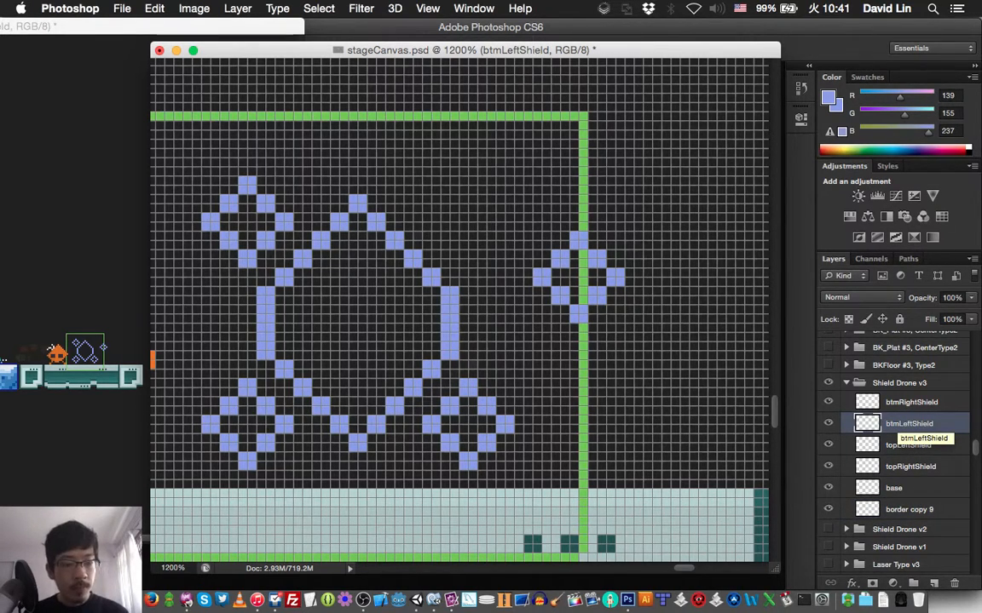
pyautogui.click(907, 444)
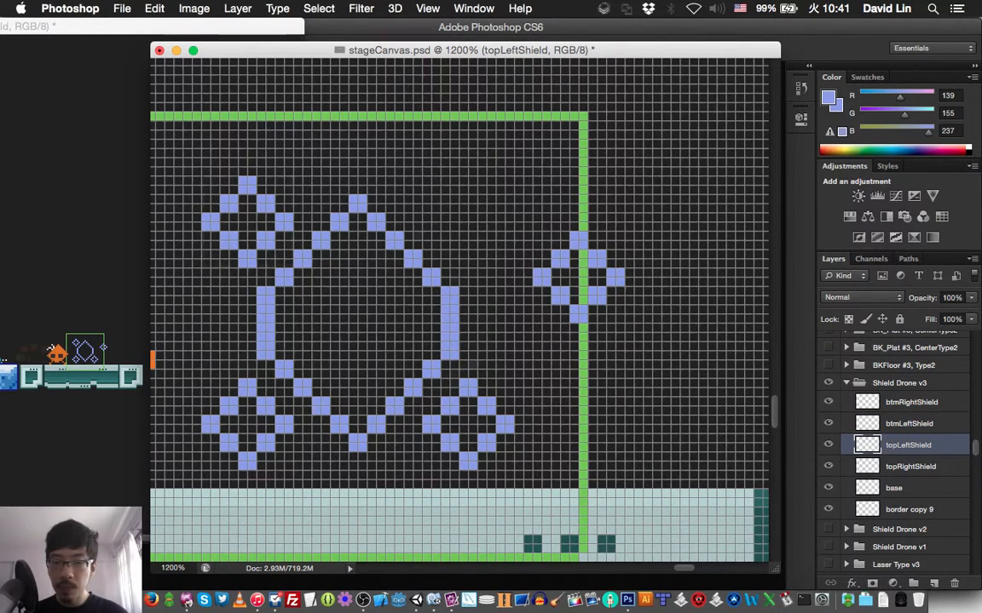
pyautogui.moveTo(277, 199); pyautogui.dragTo(482, 248)
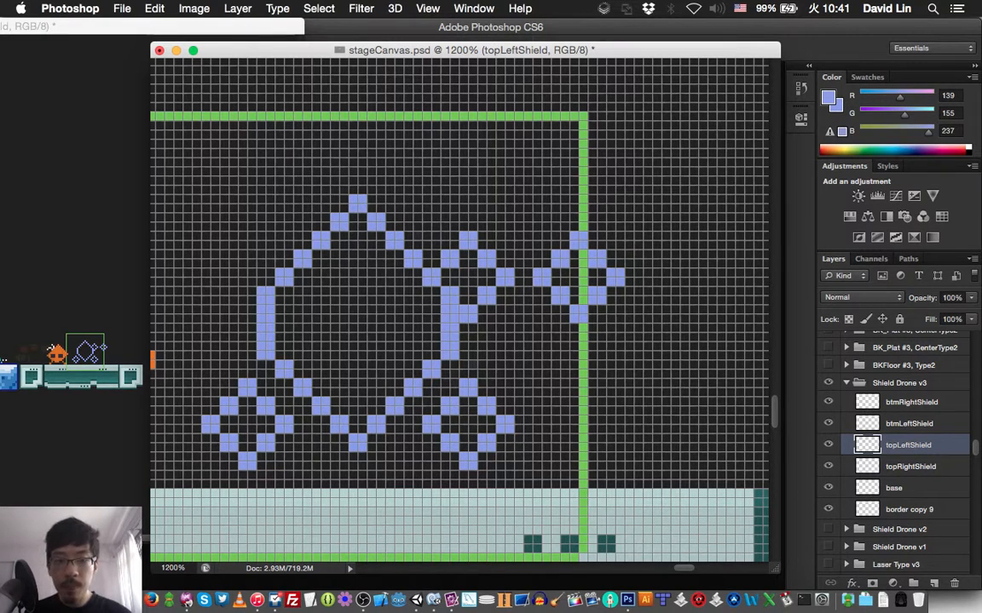
pyautogui.press('Right')
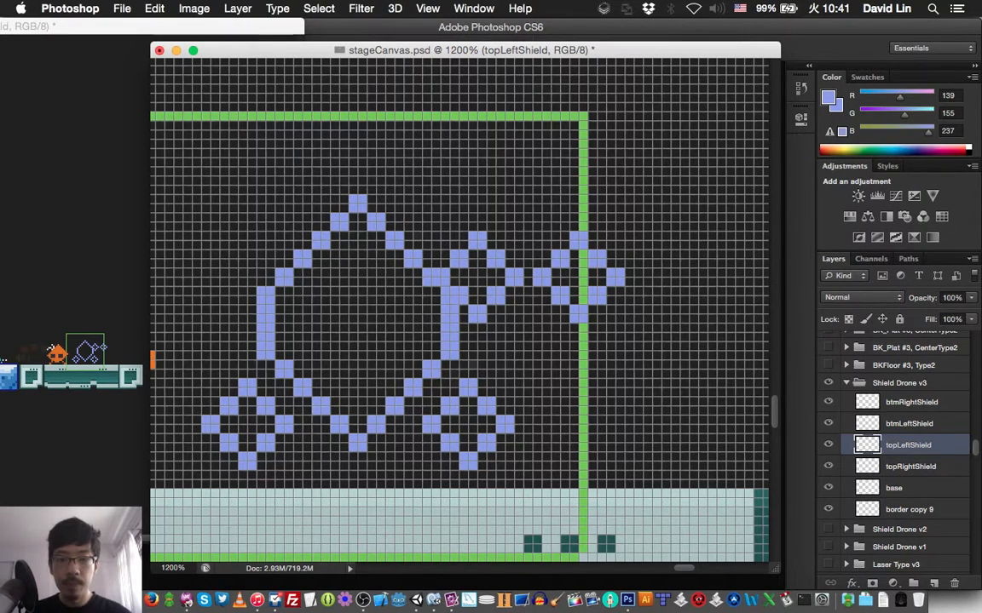
pyautogui.press('Right')
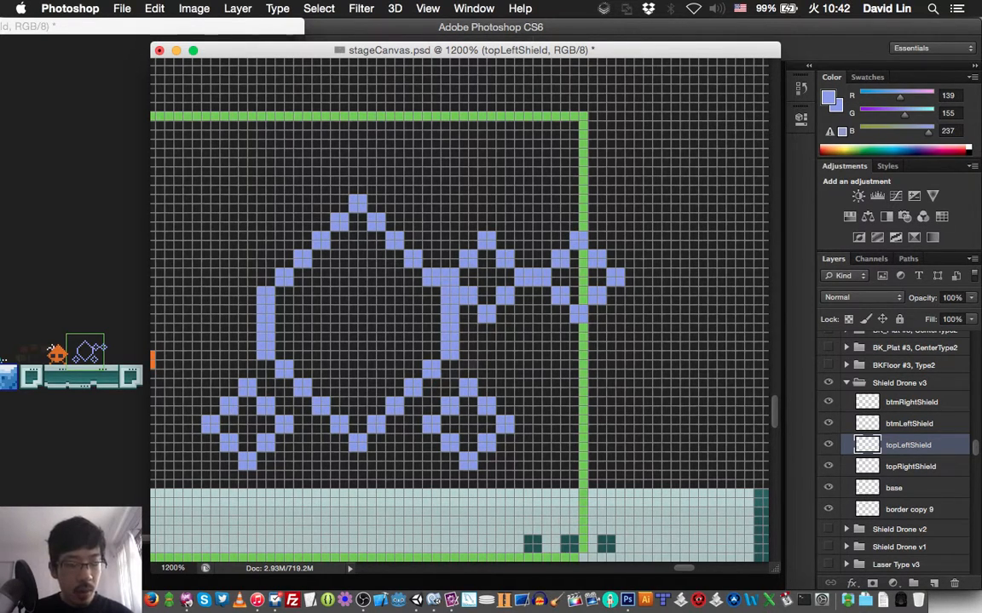
# - Move btmLeftShield directly beneath topLeftShield and btmRightShield beneath topRightShield, so the four diamonds form a compact two-by-two cluster
pyautogui.hotkey('alt', ']')
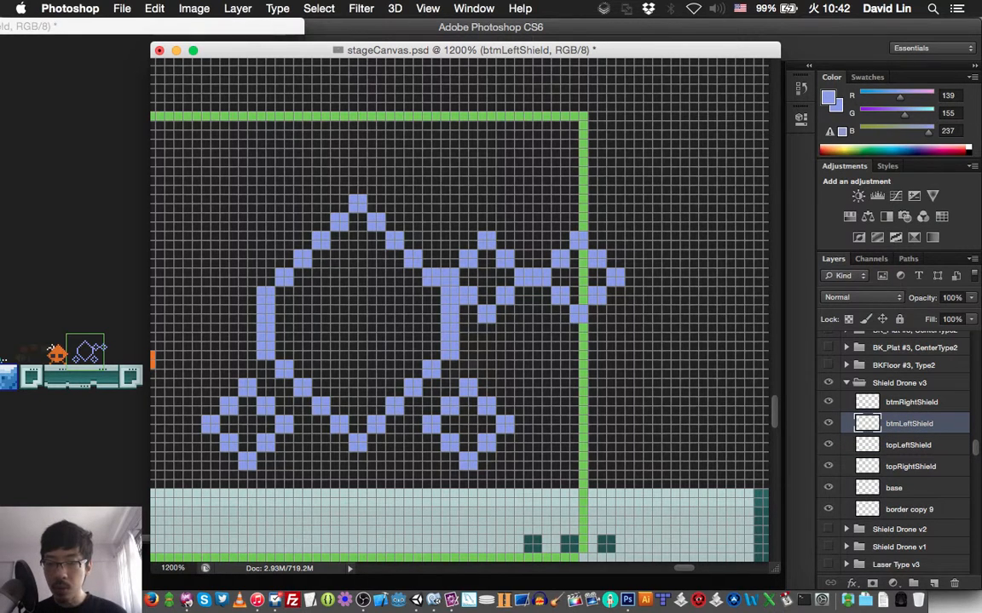
pyautogui.press('Right')
pyautogui.moveTo(401, 367); pyautogui.dragTo(613, 321)
pyautogui.moveTo(490, 351); pyautogui.dragTo(529, 326)
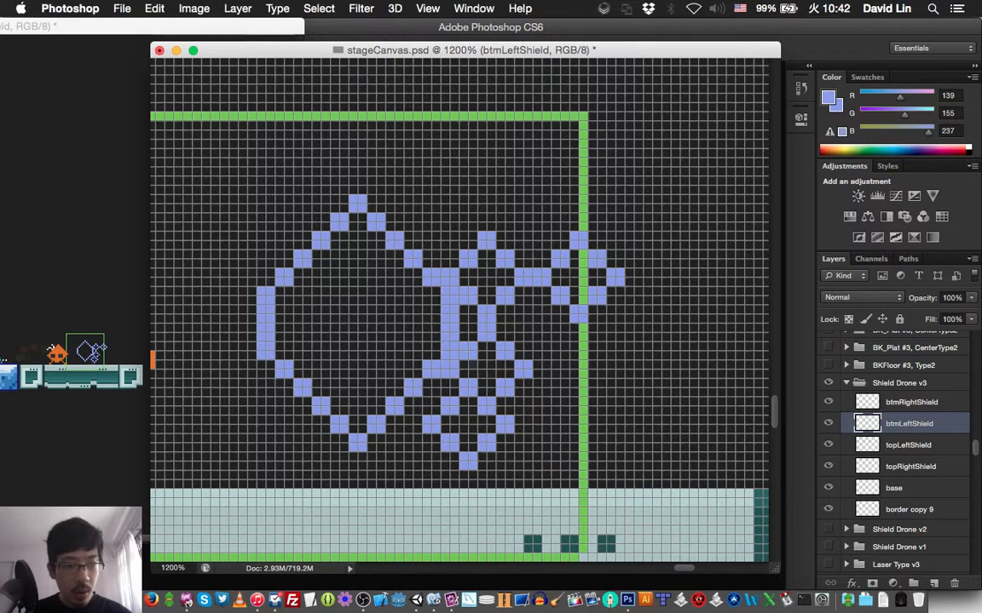
pyautogui.click(910, 403)
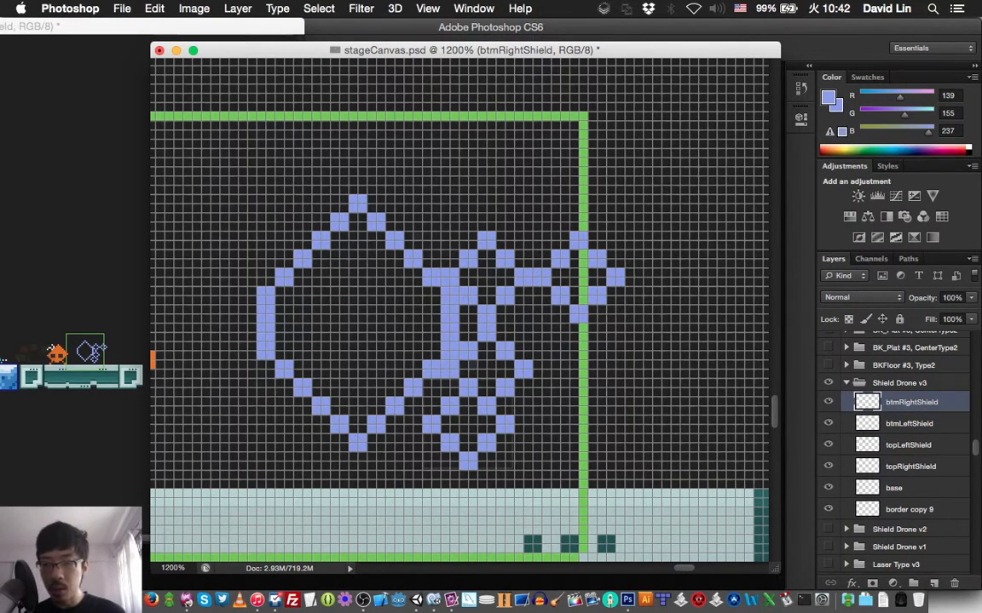
pyautogui.moveTo(594, 357); pyautogui.dragTo(631, 339)
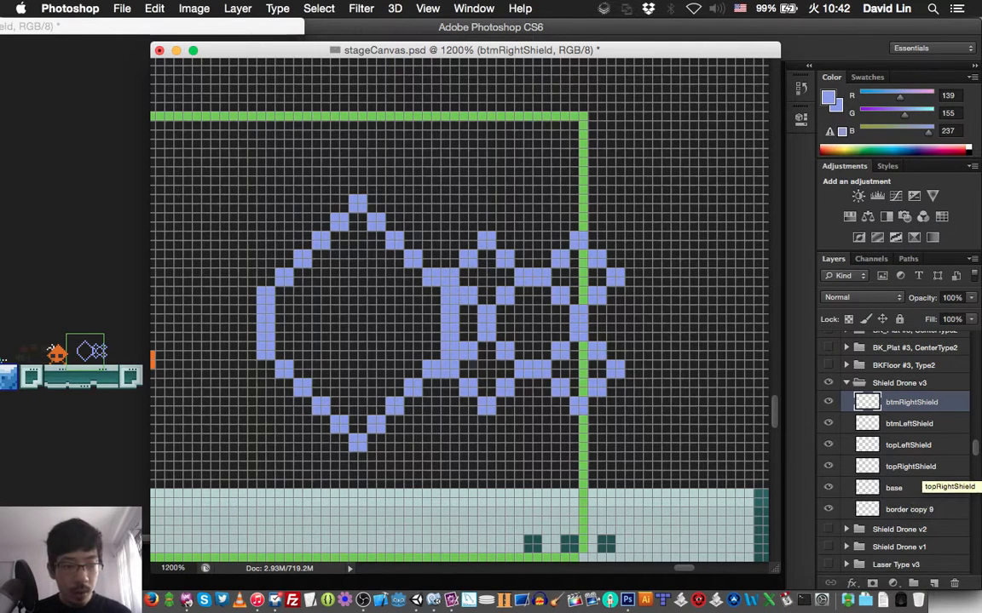
# - Select all four shield layers, shift them 10 px right clear of the hexagon, and save the document
pyautogui.keyDown('shift'); pyautogui.click(910, 466); pyautogui.keyUp('shift')
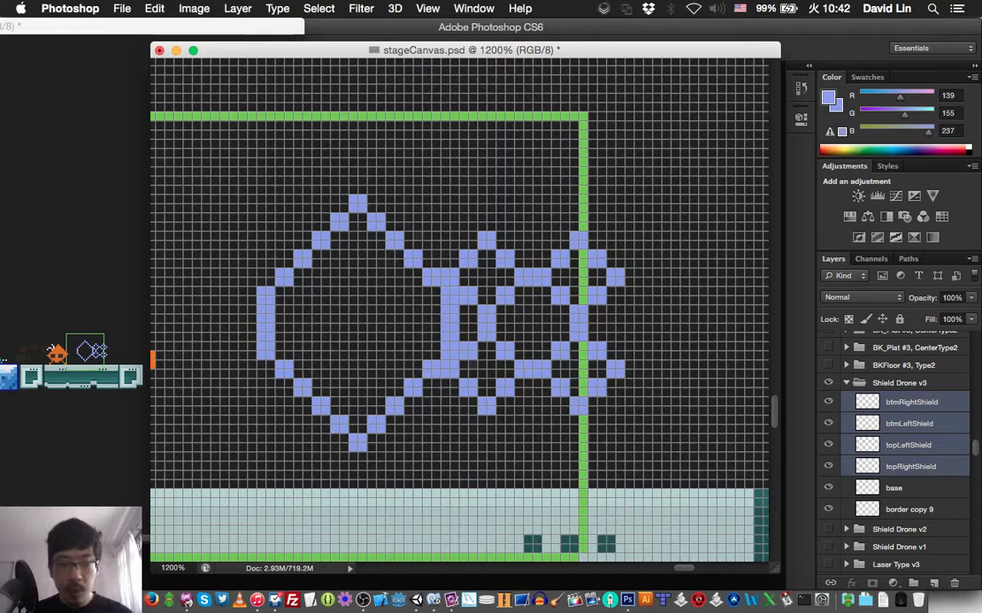
pyautogui.hotkey('shift', 'Right')
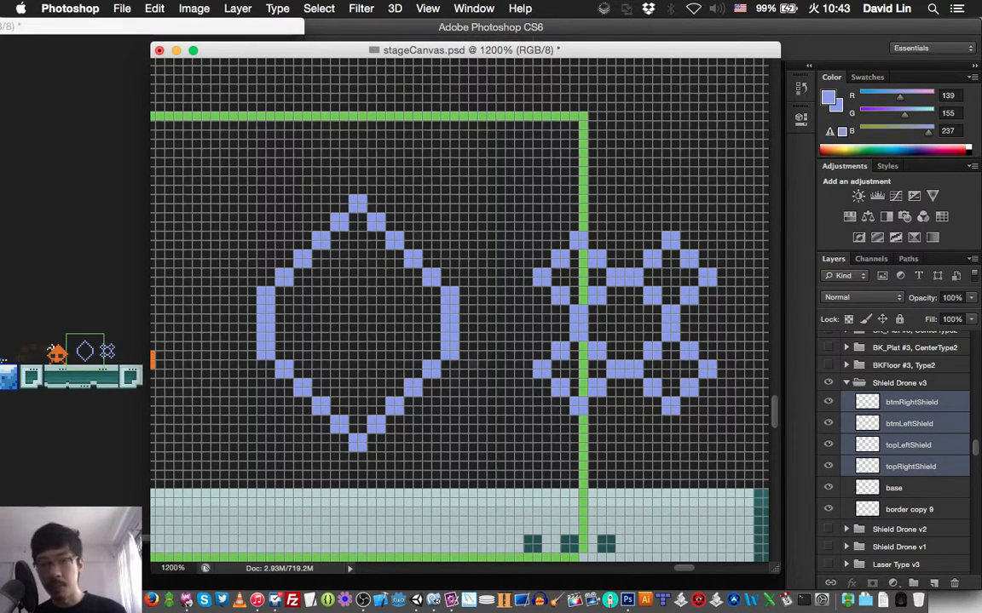
pyautogui.press('super+s')
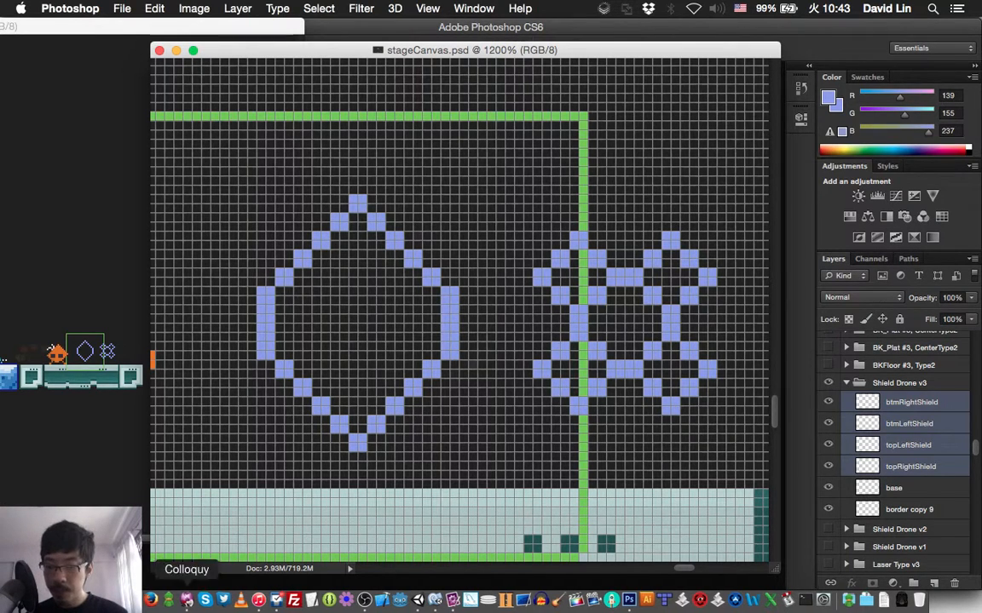
# - Switch to Colloquy to check the Twitch chat room, and return to Photoshop
pyautogui.click(188, 598)
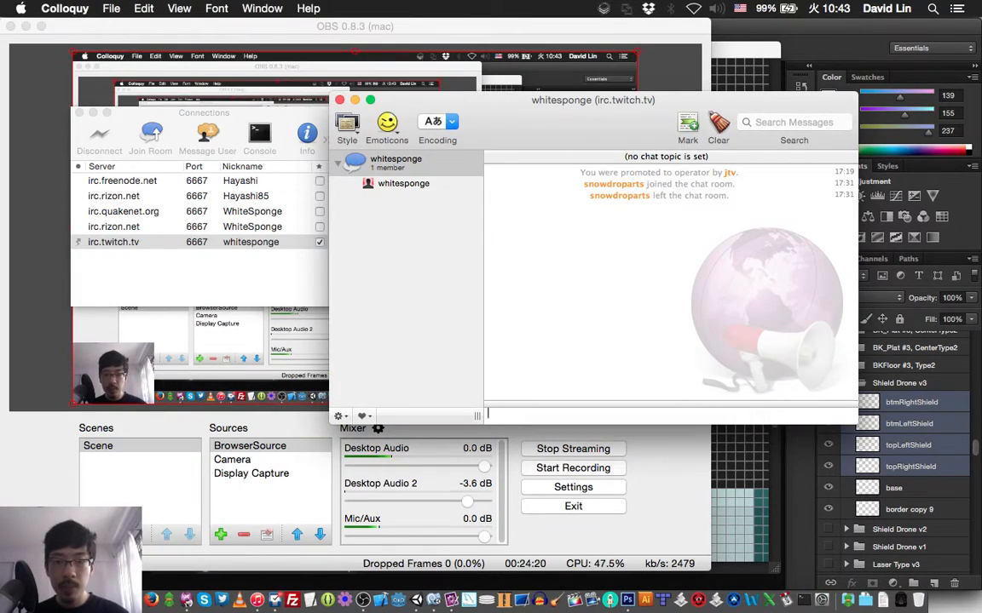
pyautogui.press('super+Tab')
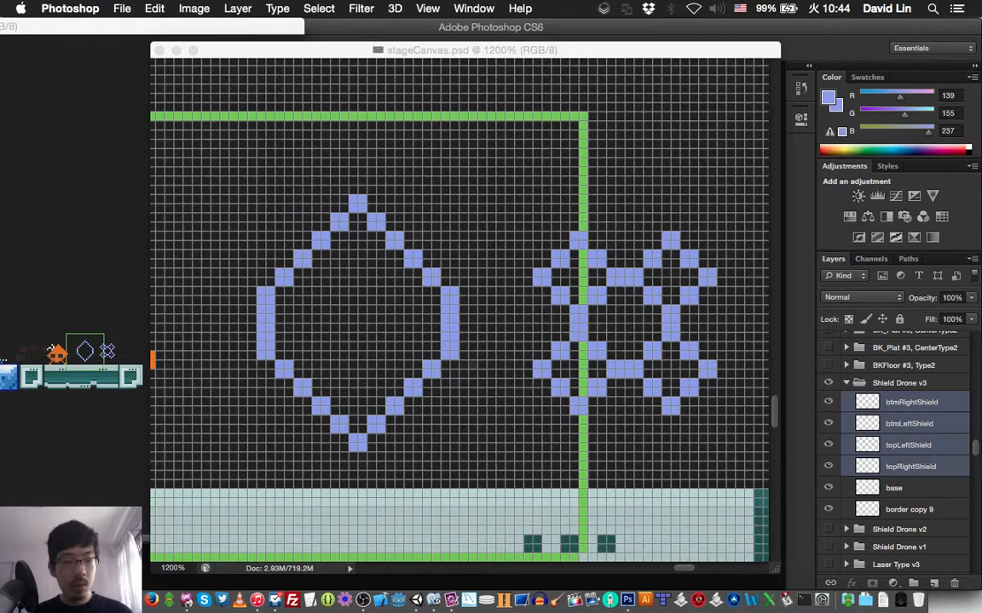
pyautogui.press('super+grave')
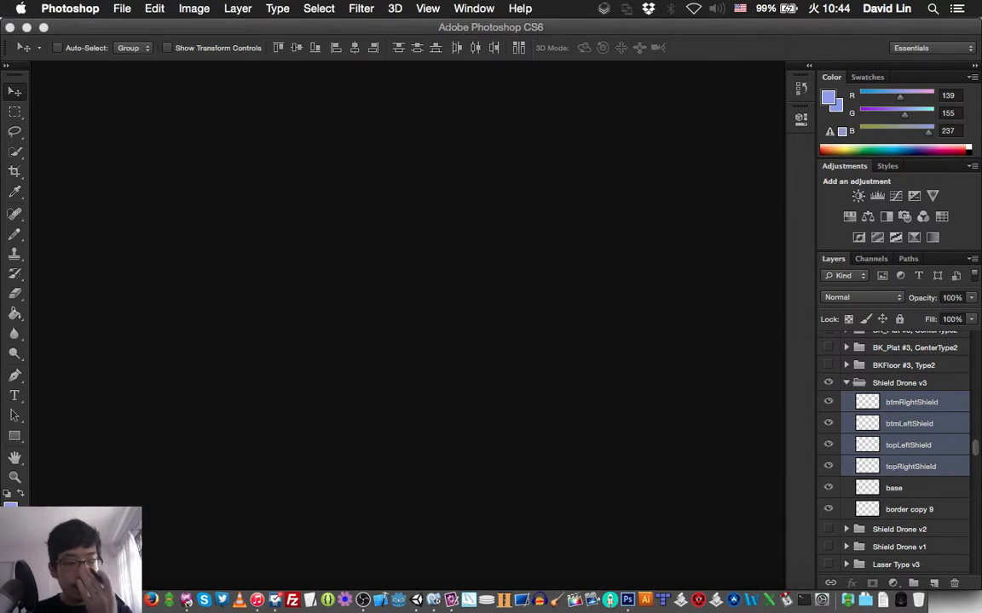
pyautogui.press('super+grave')
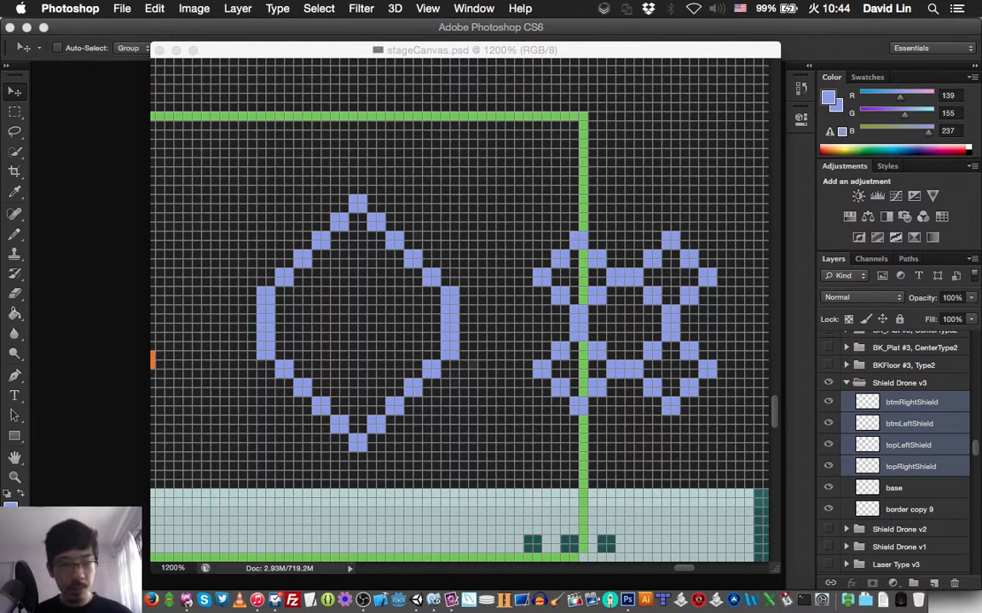
pyautogui.press('super+w')
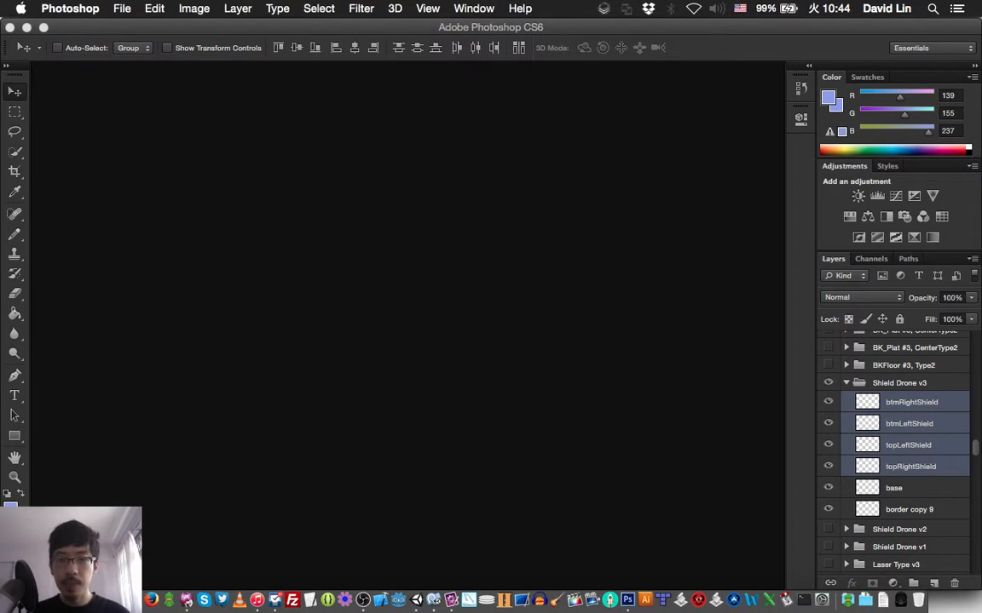
# - Bring the stageCanvas.psd window back into view, switching to Unity and back to Photoshop
pyautogui.click(474, 9)
pyautogui.click(542, 565)
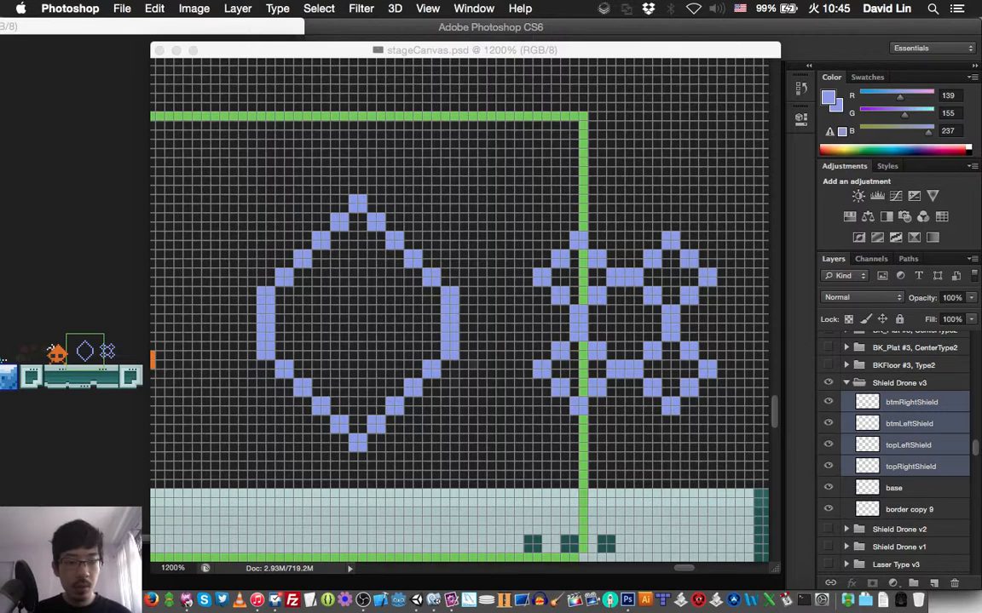
pyautogui.press('super+grave')
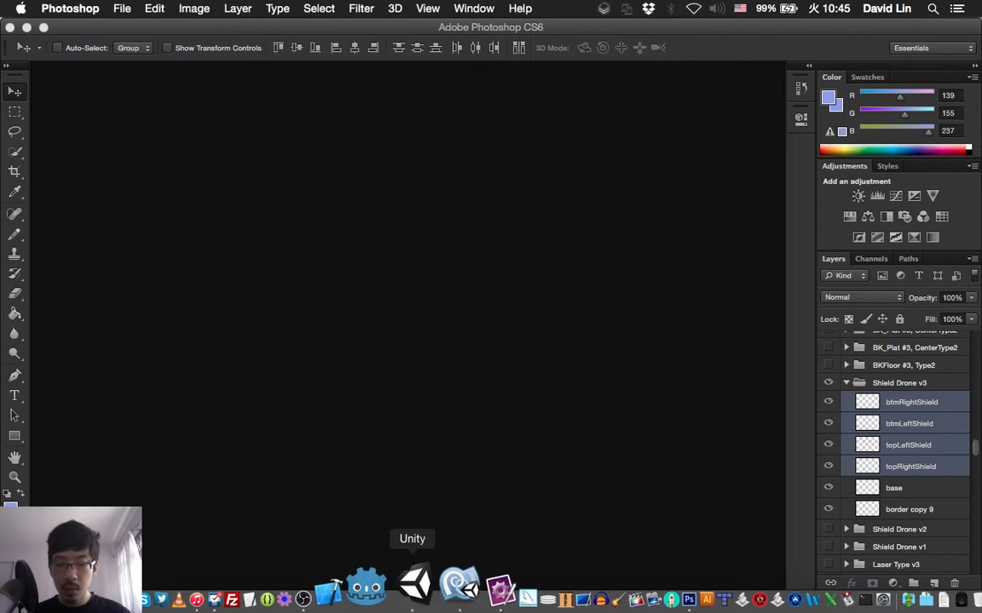
pyautogui.click(415, 598)
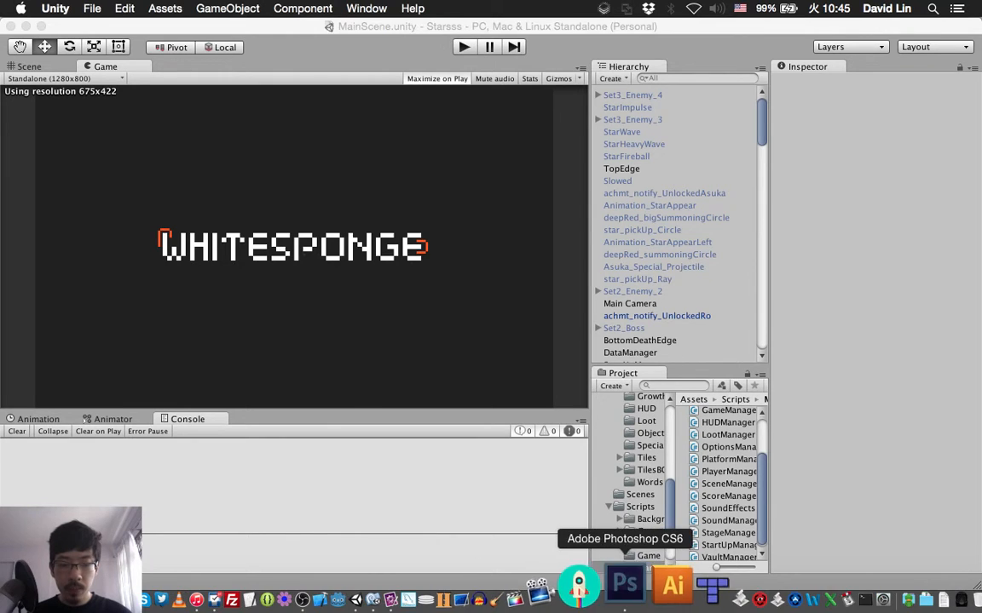
pyautogui.click(629, 598)
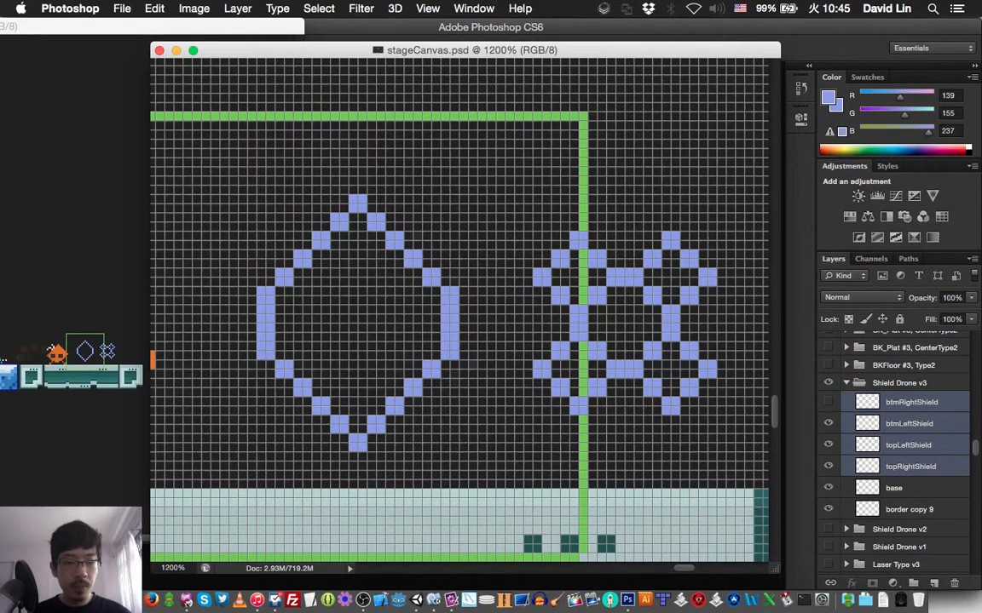
# - Hide and reshow the btmRightShield layer to check which diamond it holds
pyautogui.click(828, 401)
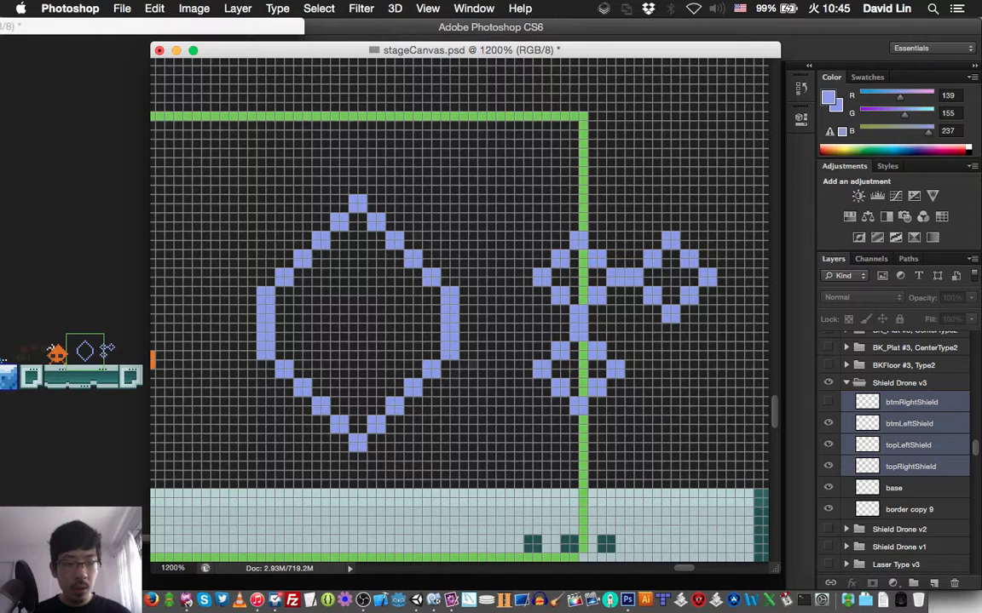
pyautogui.click(827, 401)
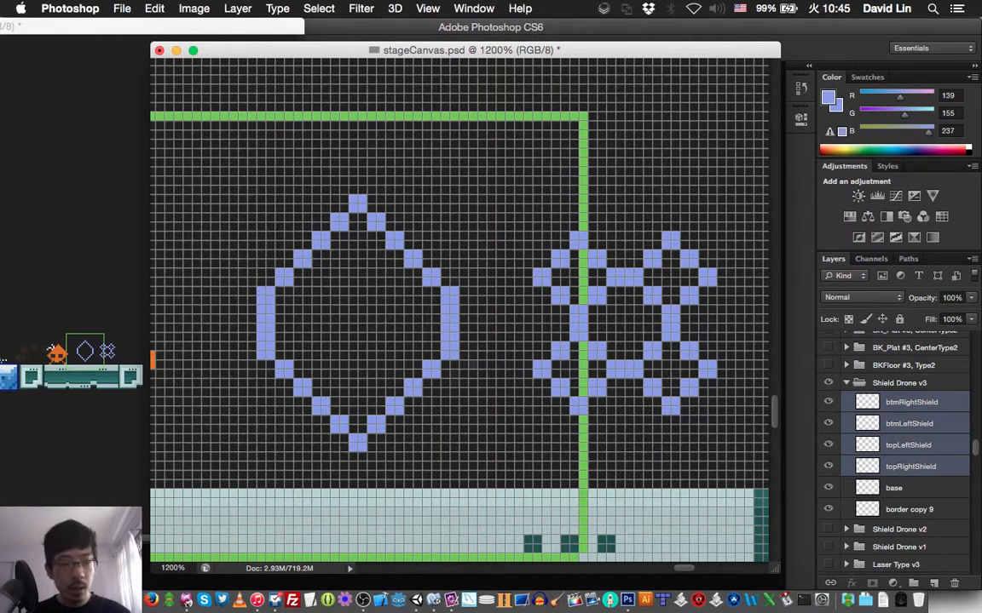
# - Create a new layer named shield base above btmRightShield in the Shield Drone v3 group
pyautogui.press('super+shift+n')
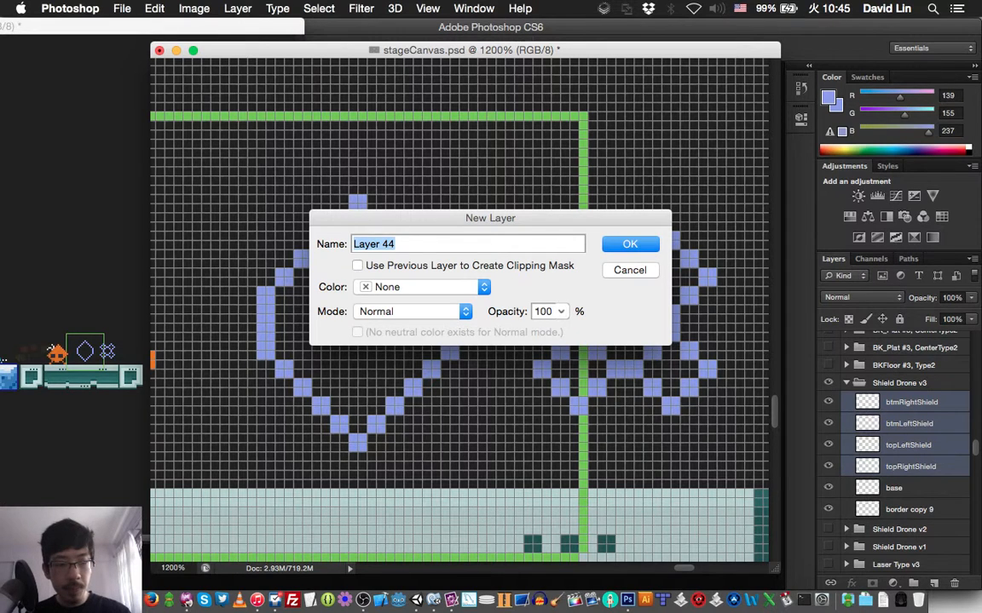
pyautogui.write('shield')
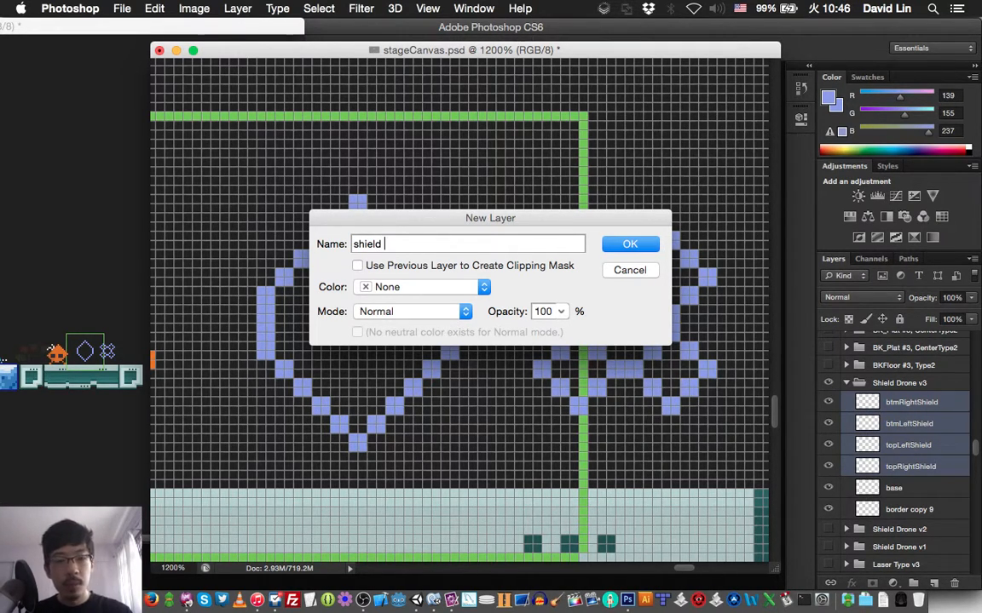
pyautogui.write(' pixel')
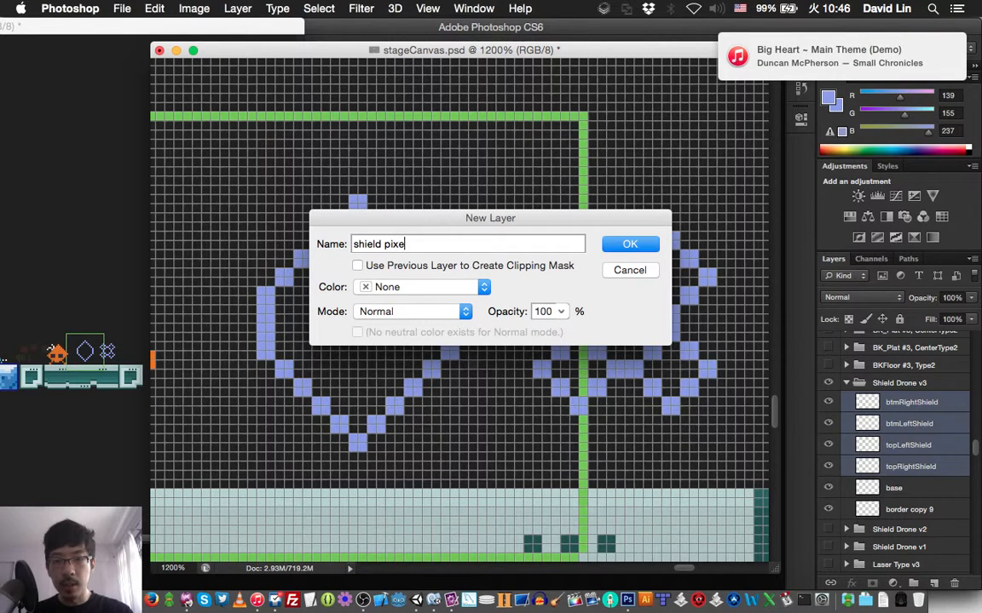
pyautogui.press('BackSpace')
pyautogui.press('BackSpace')
pyautogui.press('BackSpace')
pyautogui.press('BackSpace')
pyautogui.press('BackSpace')
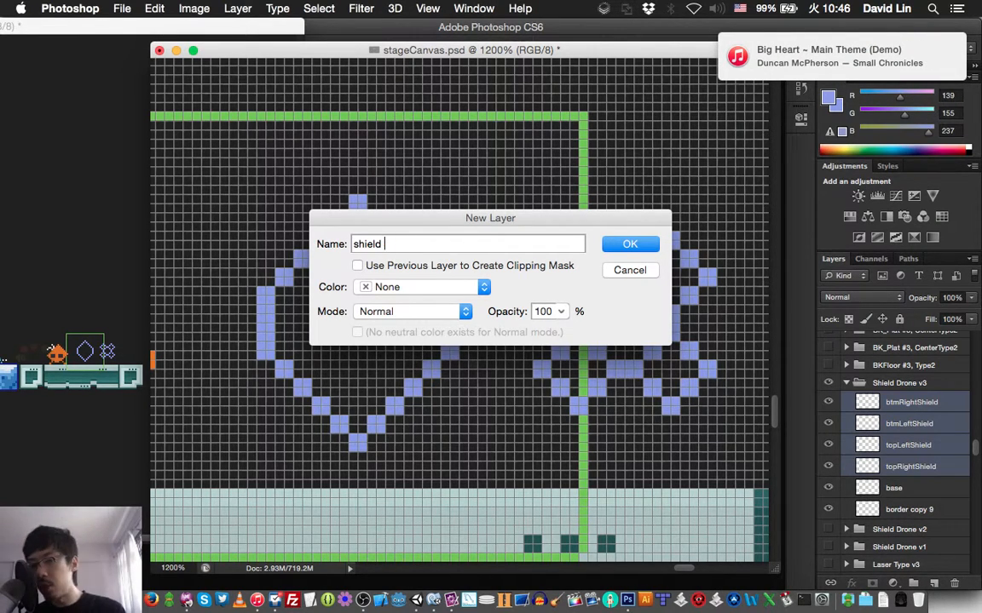
pyautogui.write('base')
pyautogui.press('Return')
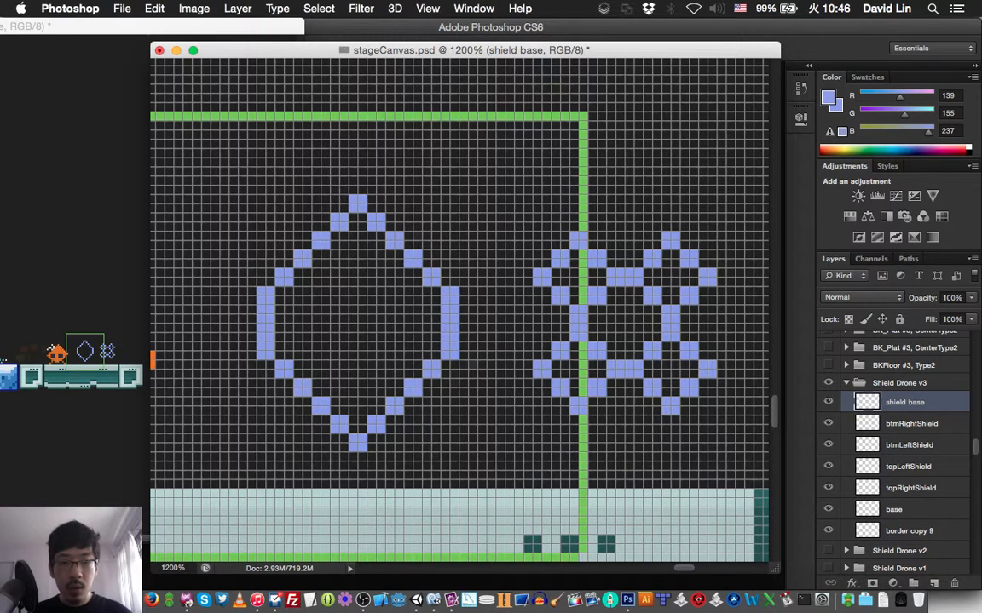
# - Draw four 2x2-pixel blocks on the shield base layer, centred above, below, left and right of the diamond cluster
pyautogui.moveTo(628, 200)
pyautogui.mouseDown()
pyautogui.moveTo(621, 199)
pyautogui.moveTo(629, 208)
pyautogui.mouseUp()
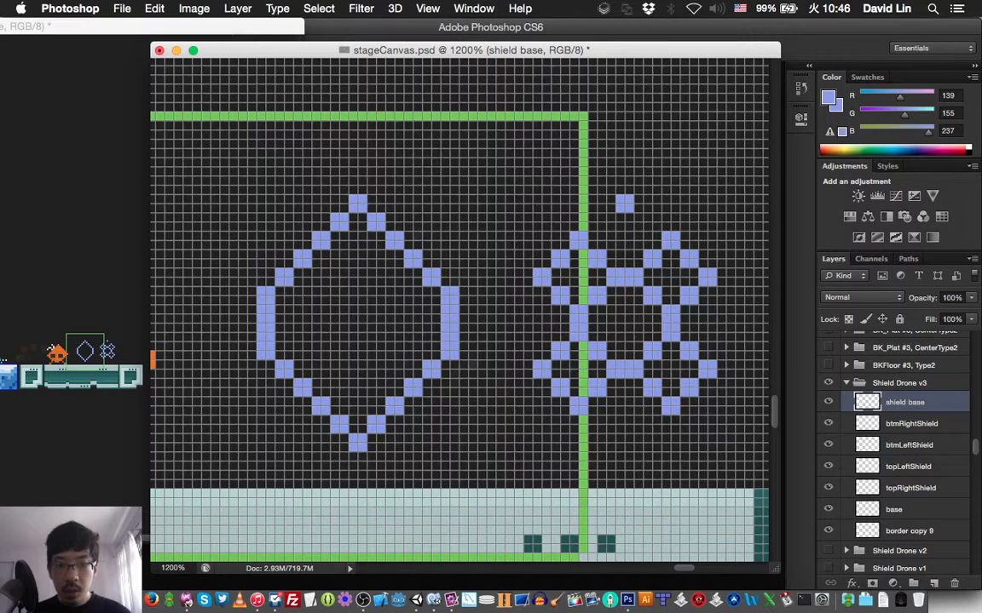
pyautogui.moveTo(509, 318)
pyautogui.mouseDown()
pyautogui.moveTo(501, 318)
pyautogui.moveTo(509, 328)
pyautogui.mouseUp()
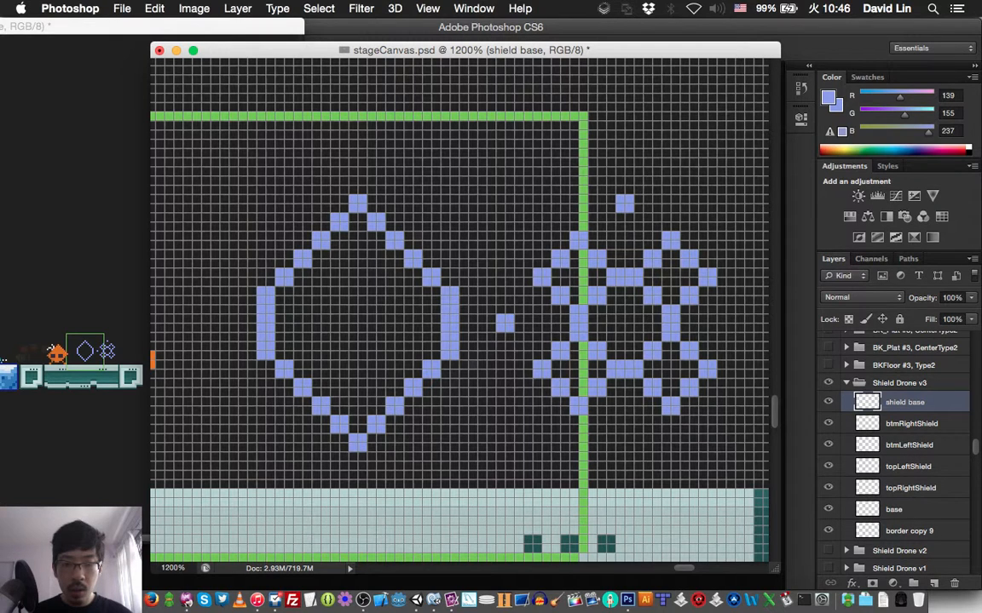
pyautogui.moveTo(739, 318); pyautogui.dragTo(749, 328)
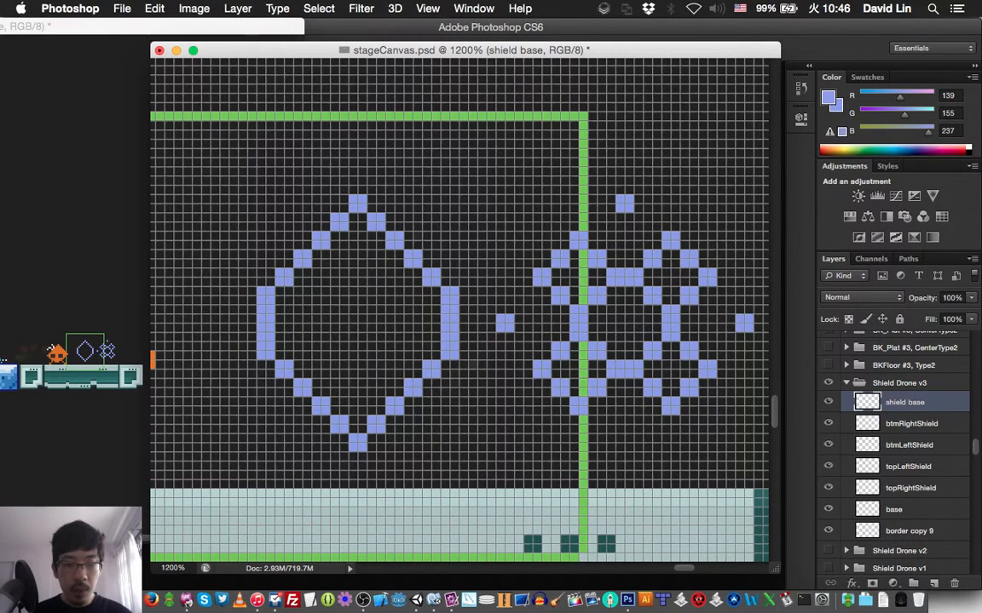
pyautogui.moveTo(619, 438)
pyautogui.mouseDown()
pyautogui.moveTo(620, 447)
pyautogui.moveTo(629, 438)
pyautogui.mouseUp()
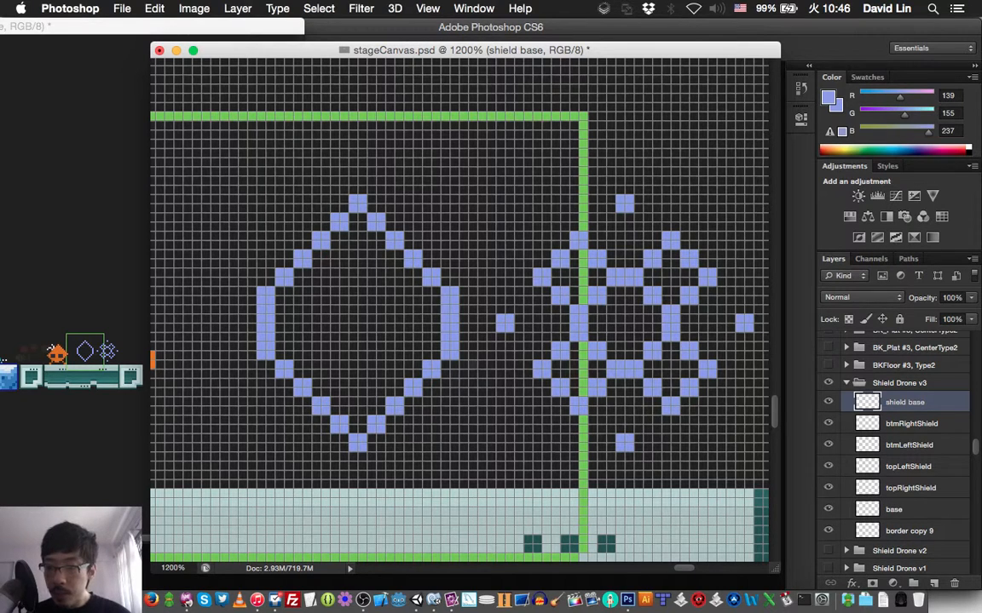